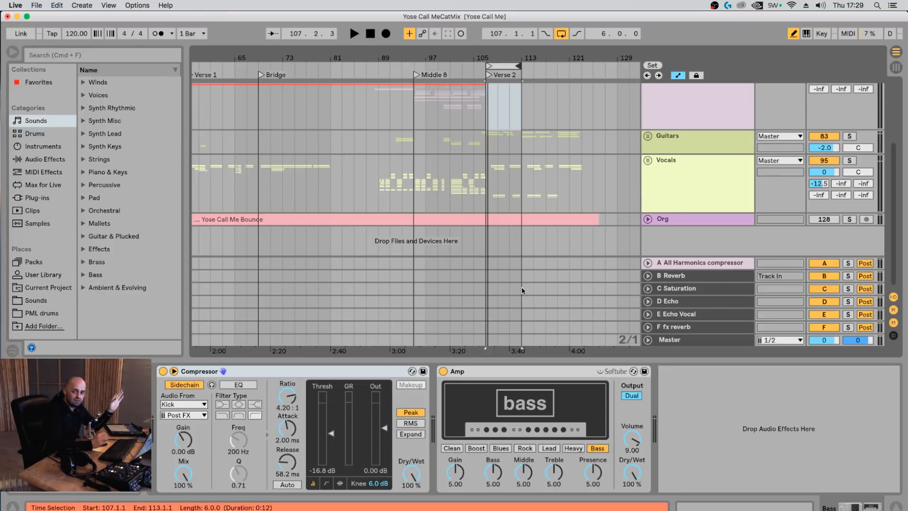
# Solo the Org reference track and start playback from the Verse 2 marker at bar 107
pyautogui.click(487, 237)
pyautogui.moveTo(500, 58); pyautogui.dragTo(444, 58)
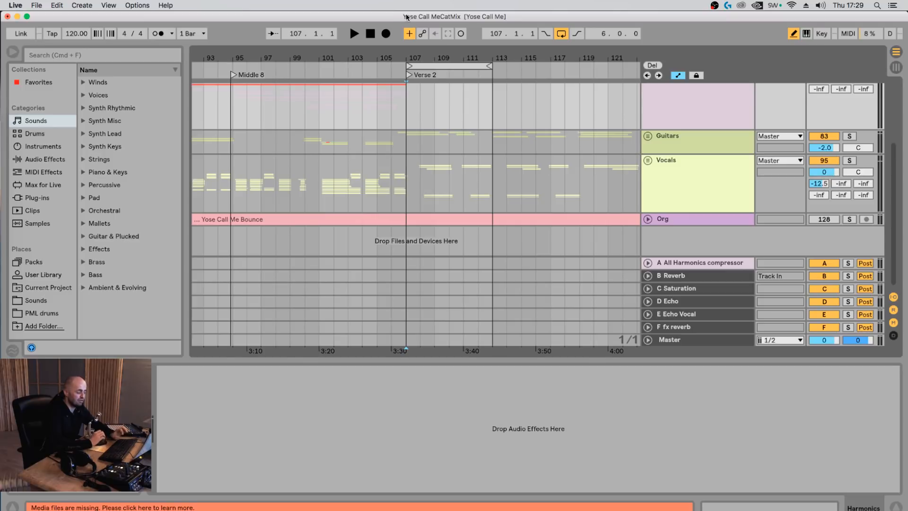
pyautogui.click(408, 171)
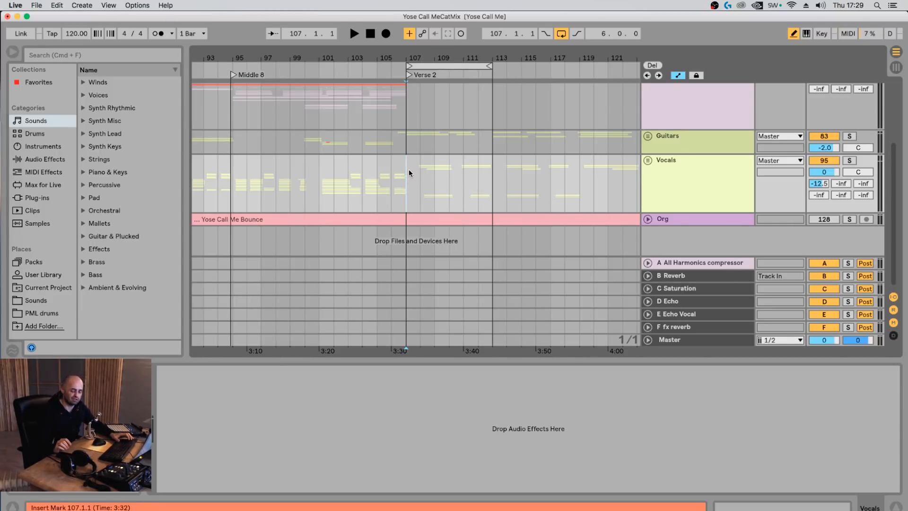
pyautogui.press('s')
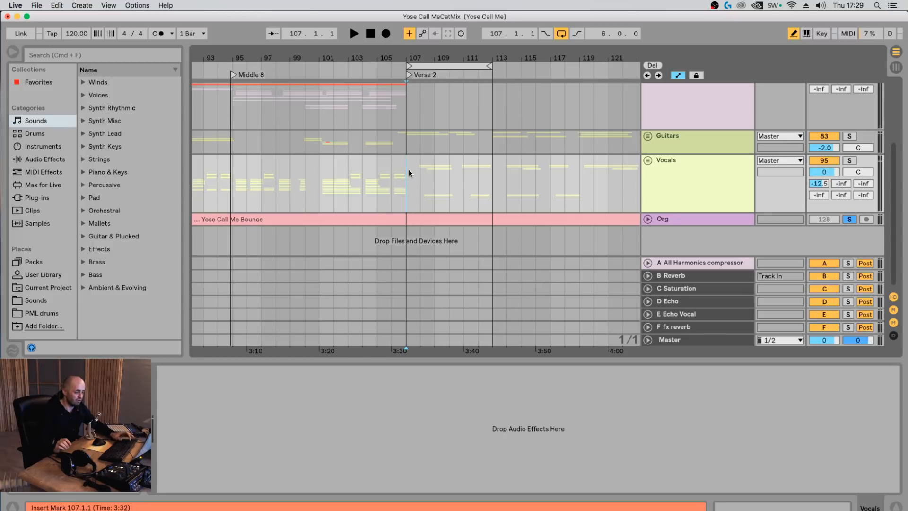
pyautogui.press('space')
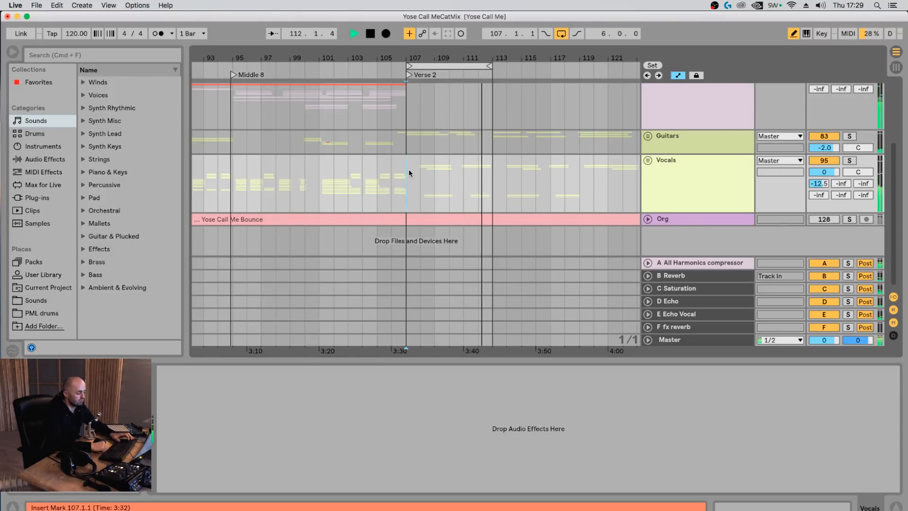
# Compare the Org bounce with the current mix by alternating its solo during Verse 2 playback, then stop playback
pyautogui.press('s')
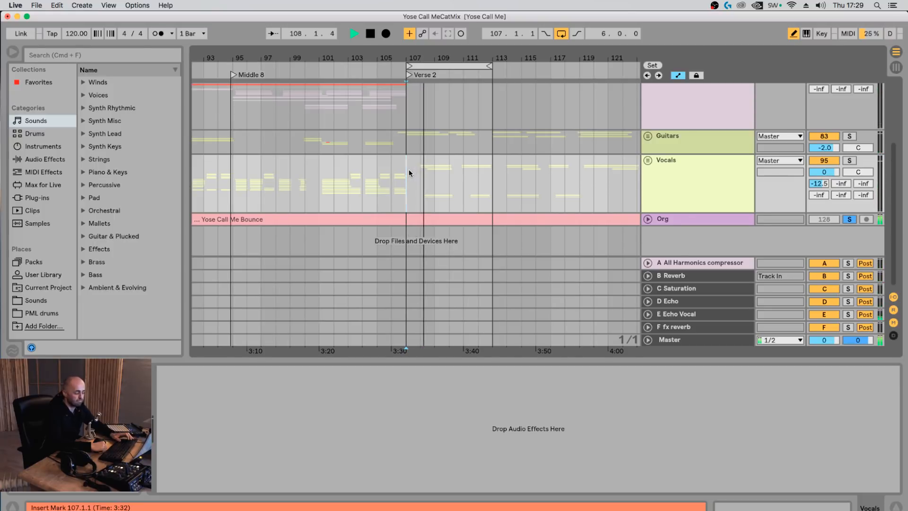
pyautogui.press('s')
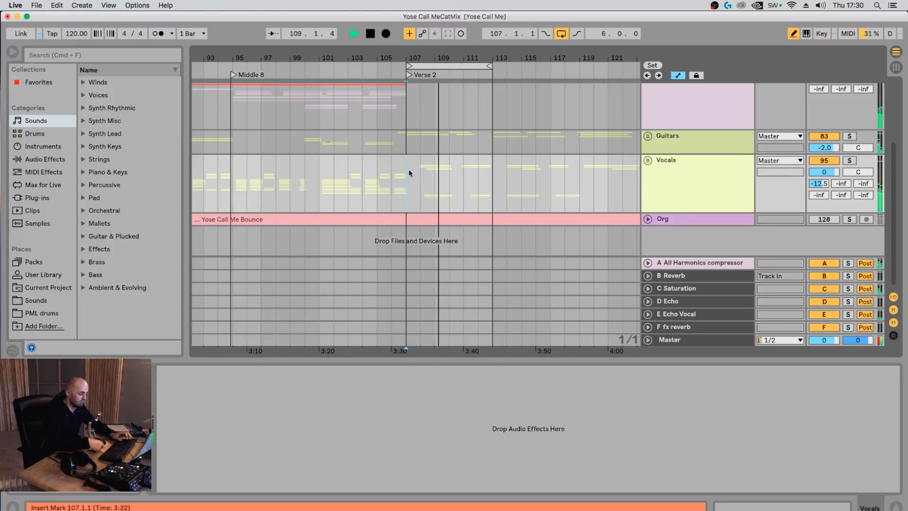
pyautogui.press('s')
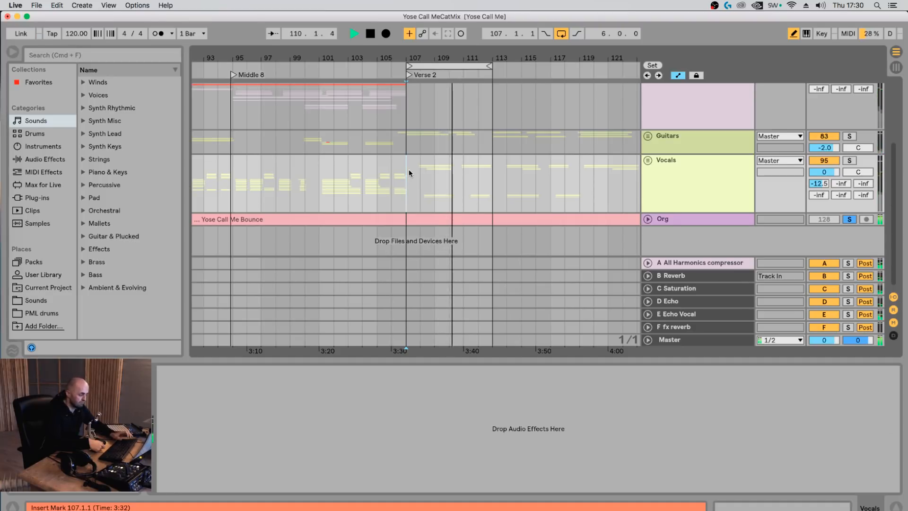
pyautogui.press('s')
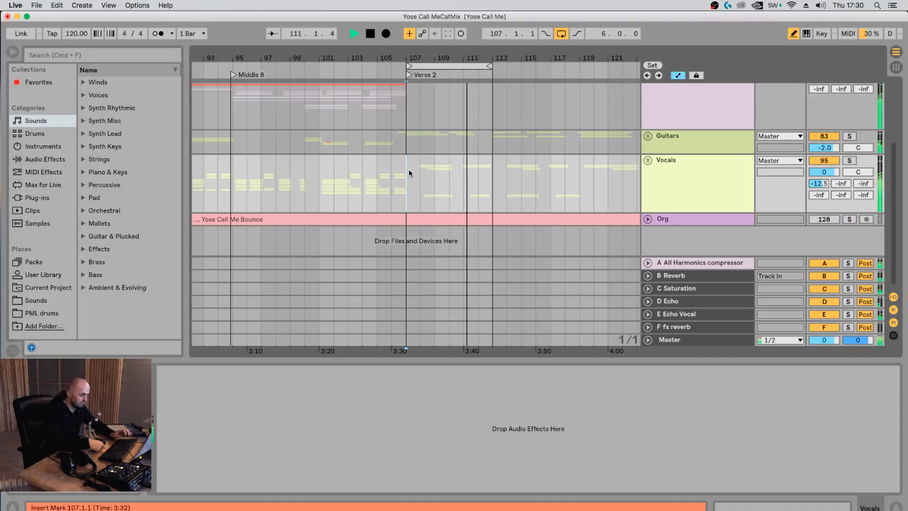
pyautogui.press('s')
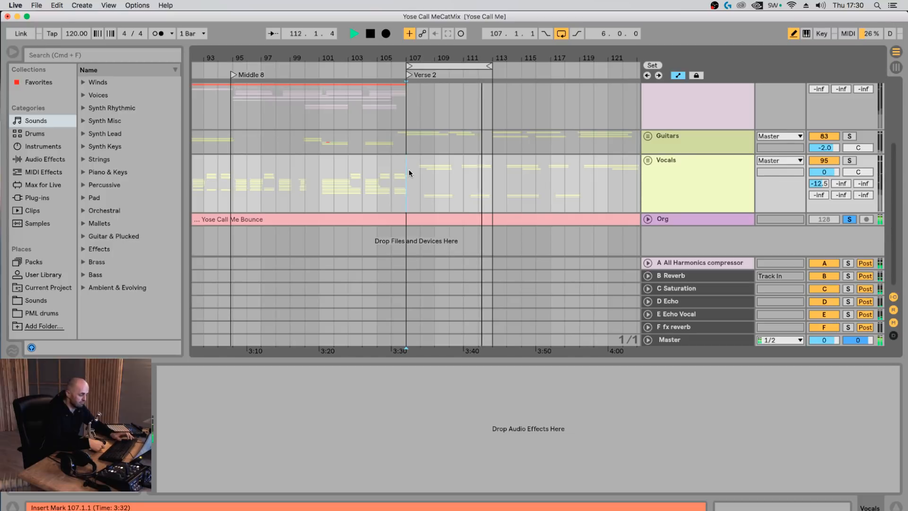
pyautogui.press('space')
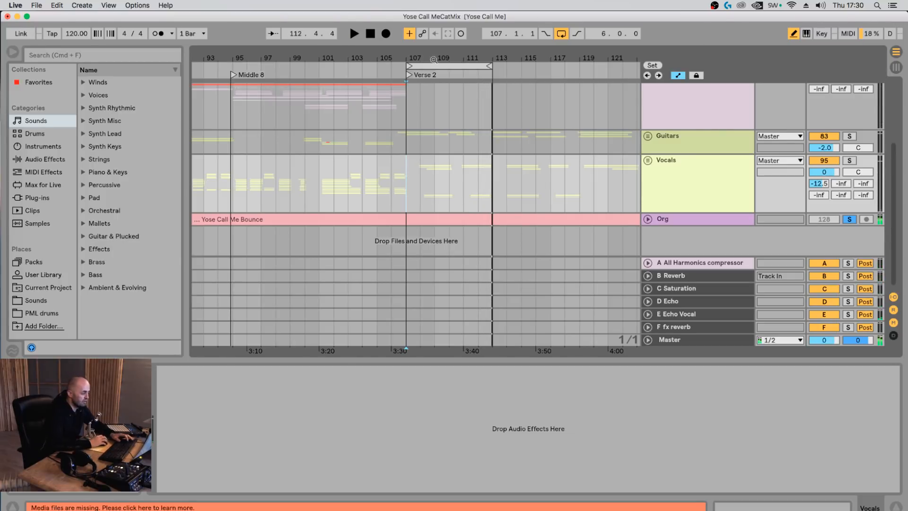
# Extend the loop back to the Begin marker at bar 37 and adjust its boundaries across the song
pyautogui.moveTo(434, 58); pyautogui.dragTo(434, 29)
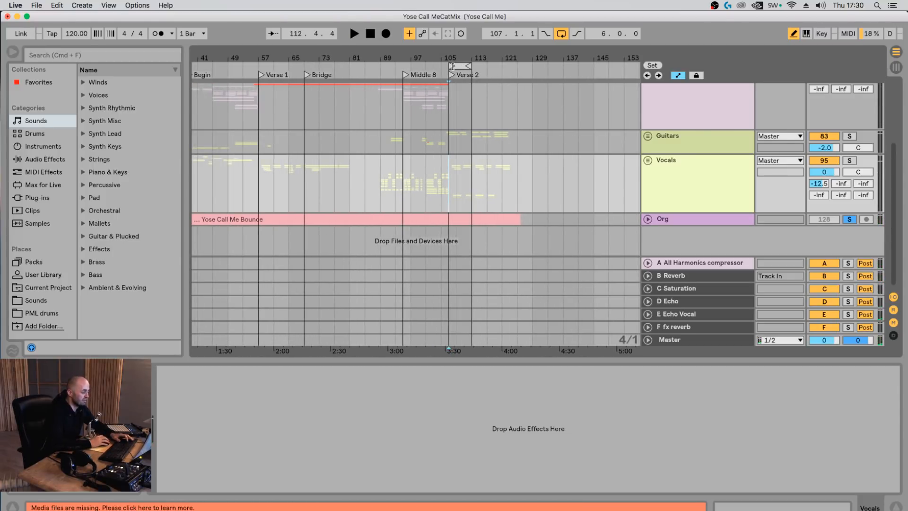
pyautogui.moveTo(456, 57); pyautogui.dragTo(296, 105)
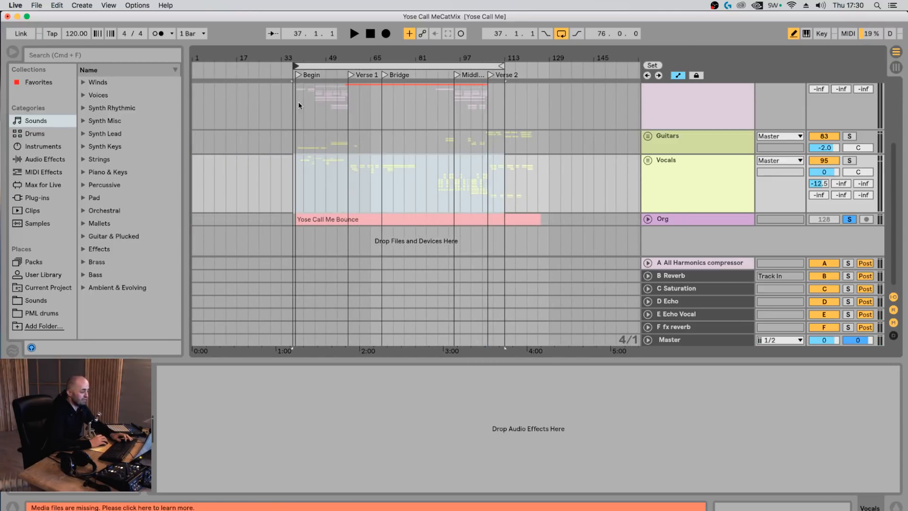
pyautogui.moveTo(308, 64); pyautogui.dragTo(363, 63)
pyautogui.moveTo(502, 67); pyautogui.dragTo(535, 66)
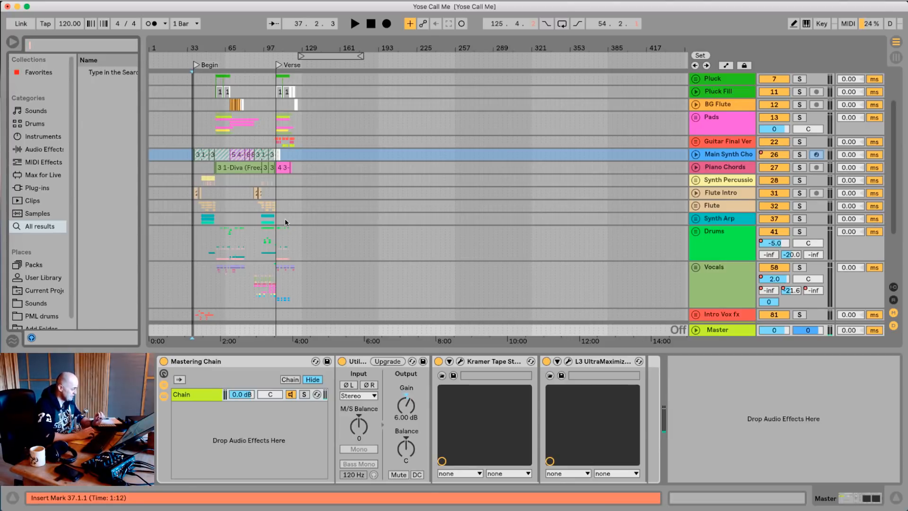
# Search the browser for "cat check" and add The cat's checker rack to the end of the Master track's device chain
pyautogui.write('cat')
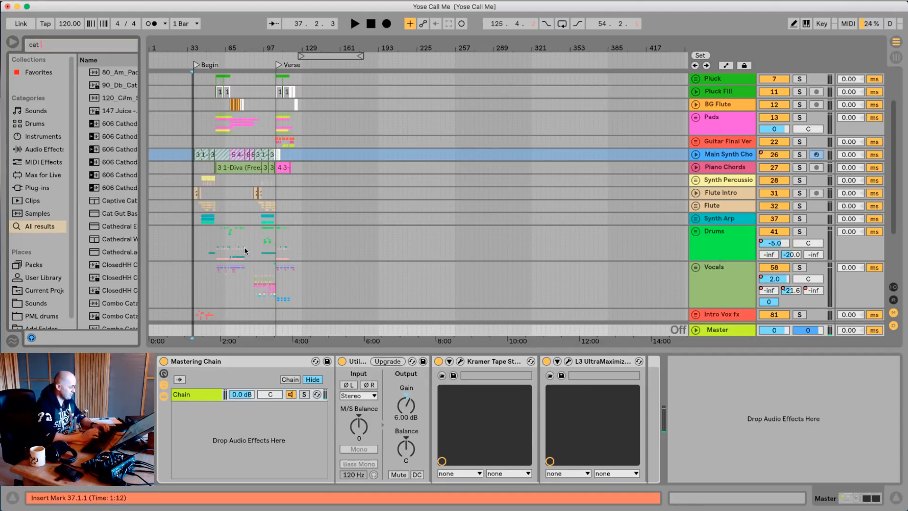
pyautogui.write(' check')
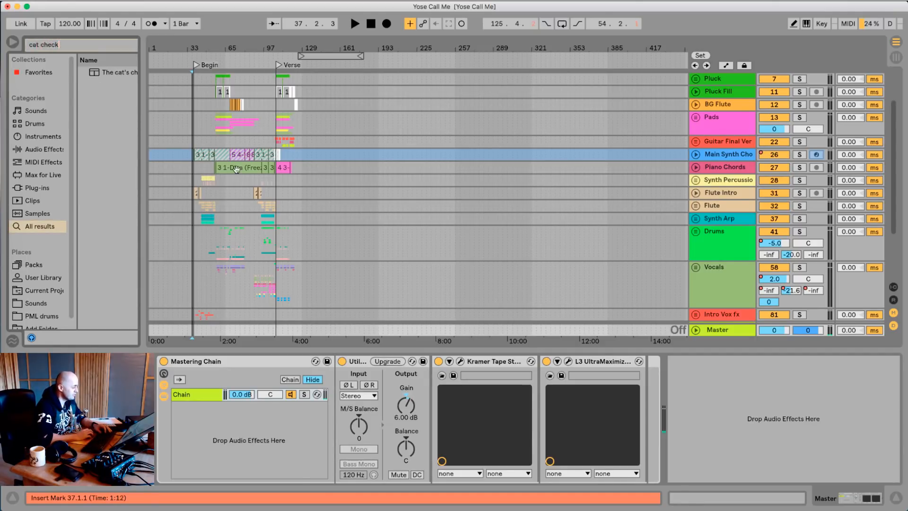
pyautogui.moveTo(105, 73); pyautogui.dragTo(752, 442)
pyautogui.moveTo(800, 500); pyautogui.dragTo(823, 501)
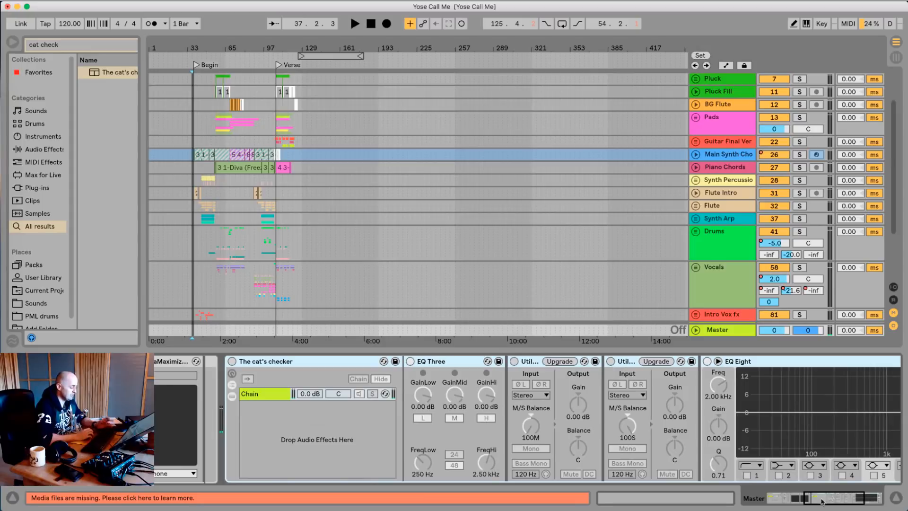
# Map EQ Three's low, mid and high band switches to the computer keys q, w and e respectively
pyautogui.click(444, 362)
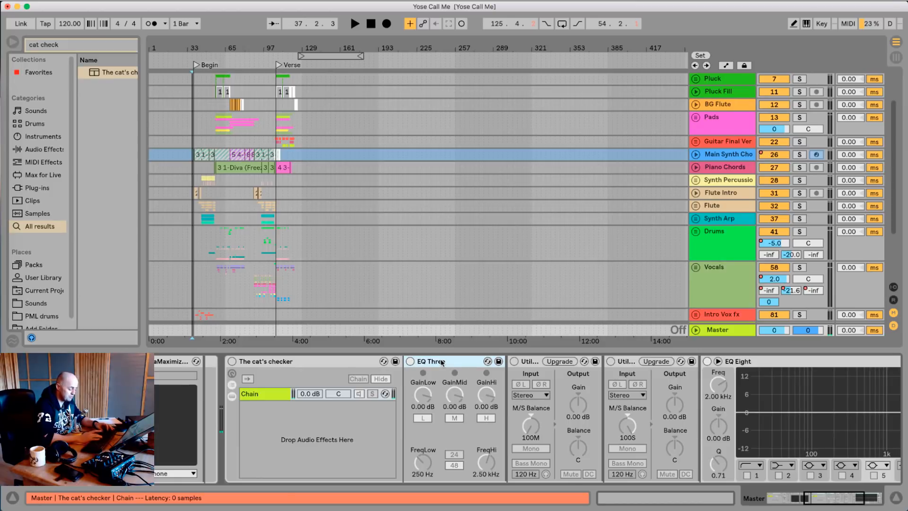
pyautogui.press('super+k')
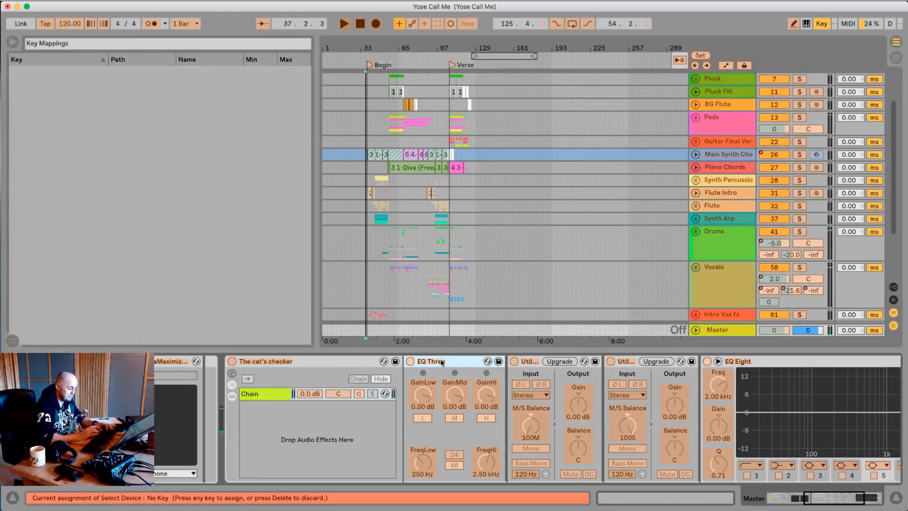
pyautogui.click(420, 418)
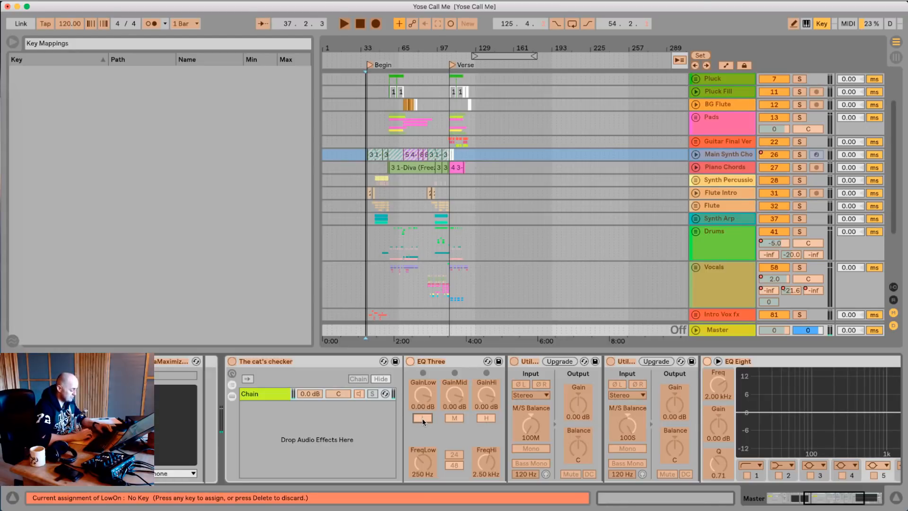
pyautogui.press('w')
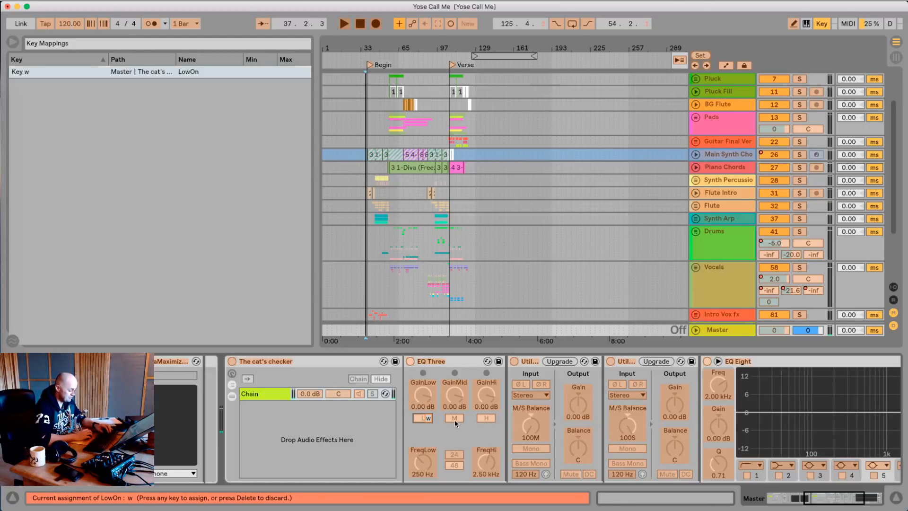
pyautogui.press('Delete')
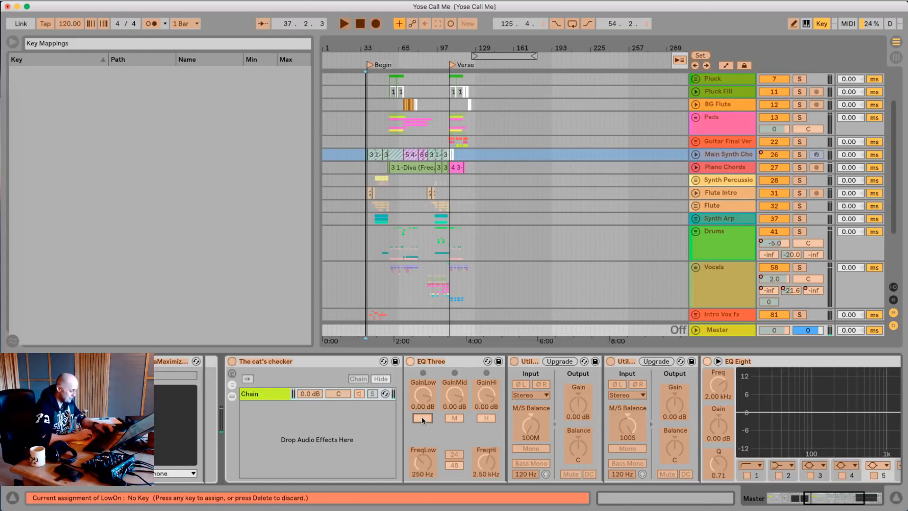
pyautogui.press('q')
pyautogui.click(455, 418)
pyautogui.press('w')
pyautogui.click(484, 418)
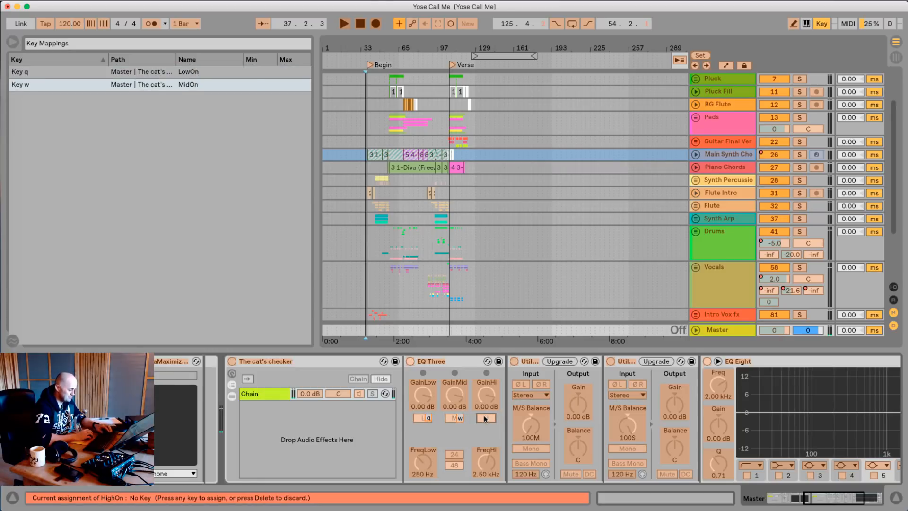
pyautogui.press('e')
# Map the first Utility's on/off switch to key 4 and the second Utility's to key 5, then leave key mapping mode
pyautogui.click(514, 361)
pyautogui.press('4')
pyautogui.click(563, 372)
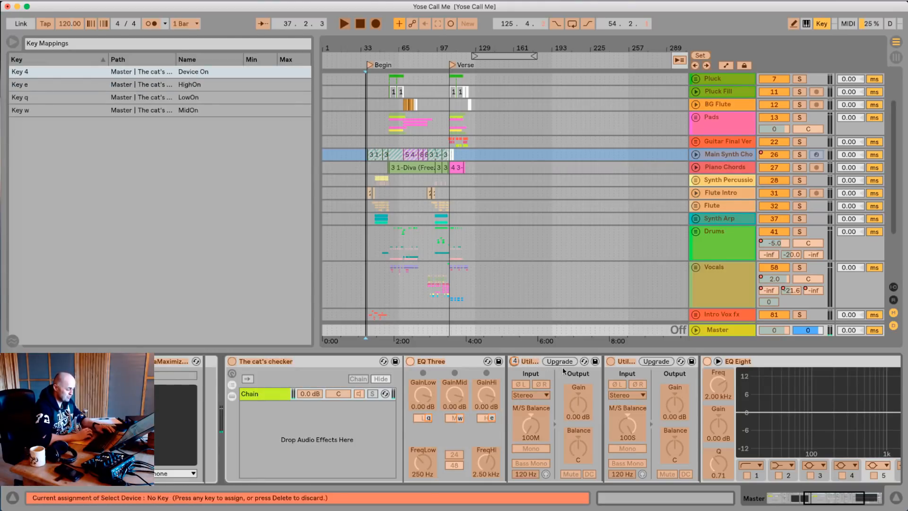
pyautogui.click(611, 362)
pyautogui.press('5')
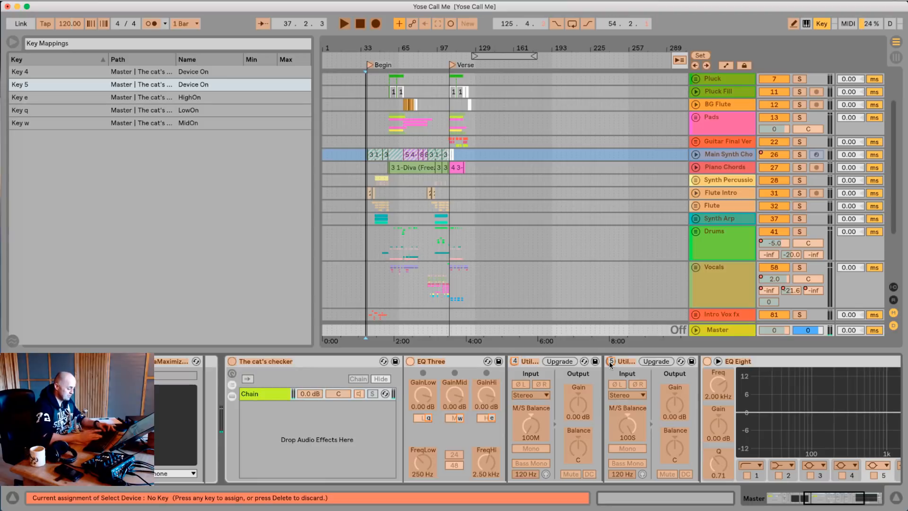
pyautogui.press('super+k')
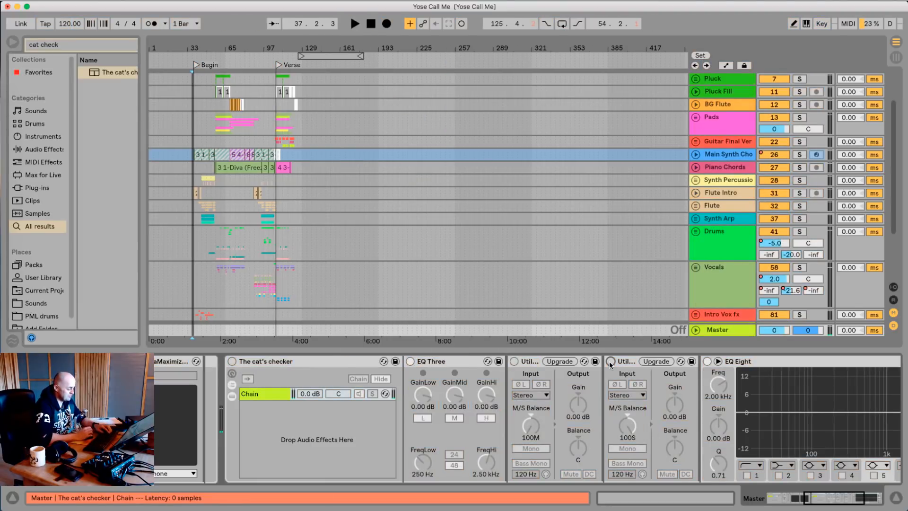
# Activate The cat's checker rack and test switching its 100M and 100S Utility devices on and off, leaving both off
pyautogui.click(232, 362)
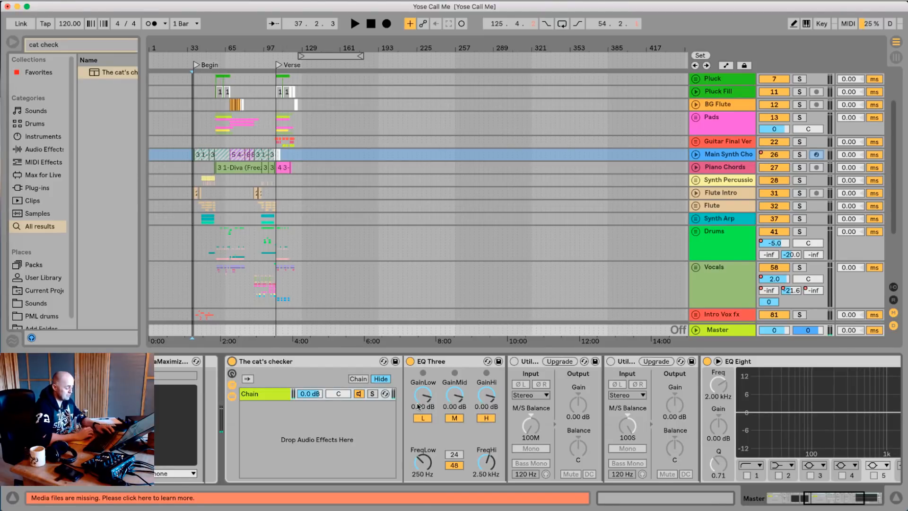
pyautogui.click(514, 360)
pyautogui.click(530, 362)
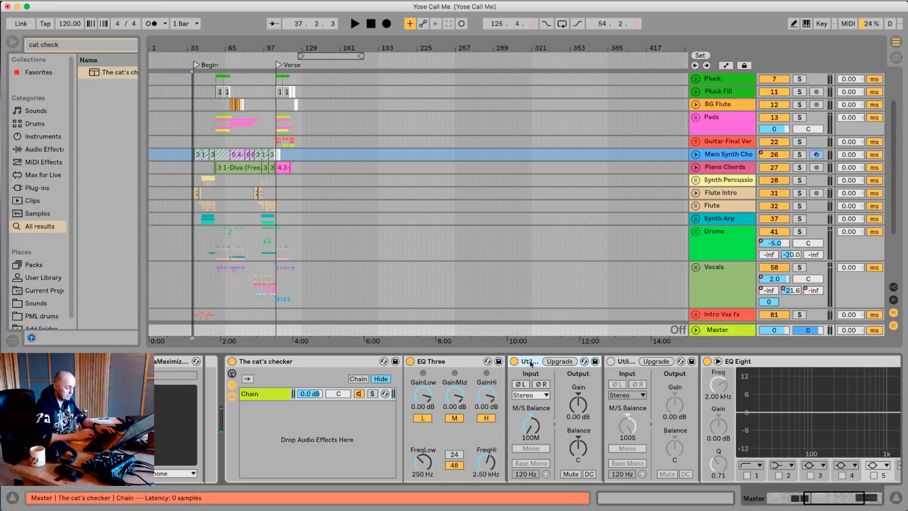
pyautogui.press('0')
pyautogui.press('0')
pyautogui.press('0')
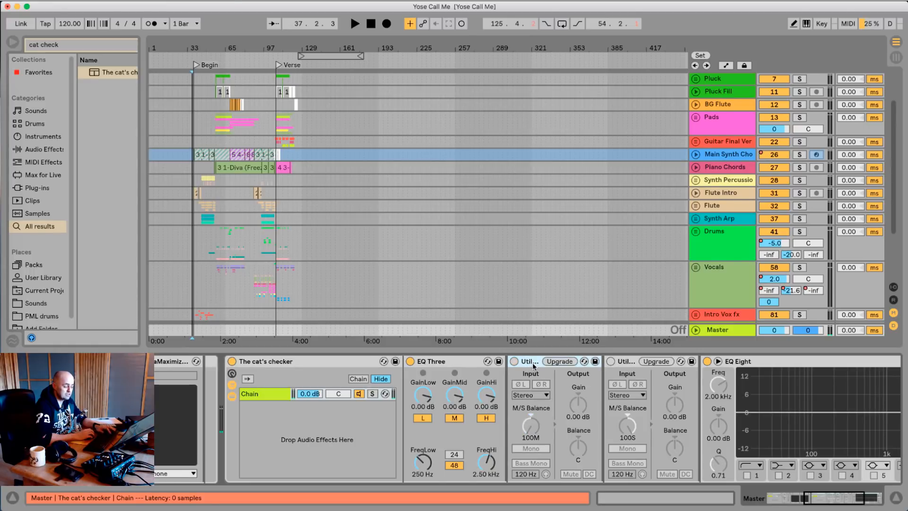
pyautogui.press('9')
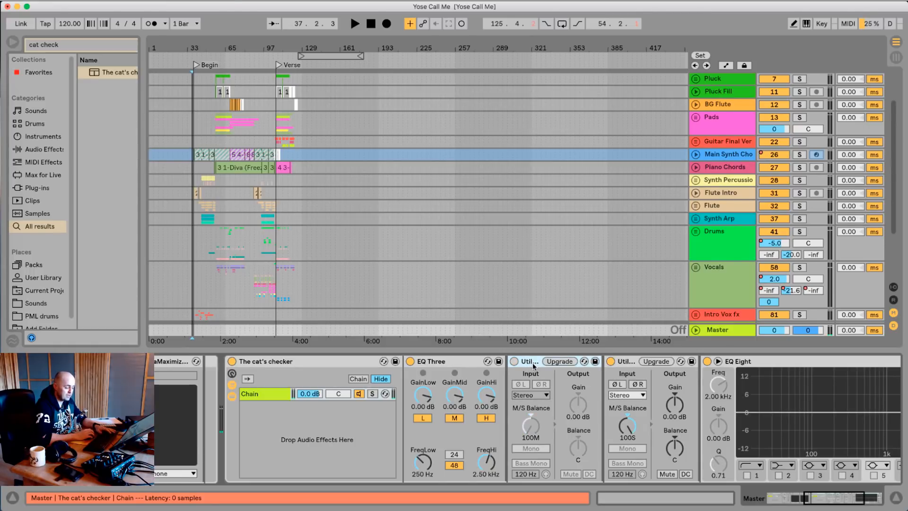
pyautogui.press('9')
pyautogui.press('9')
pyautogui.press('9')
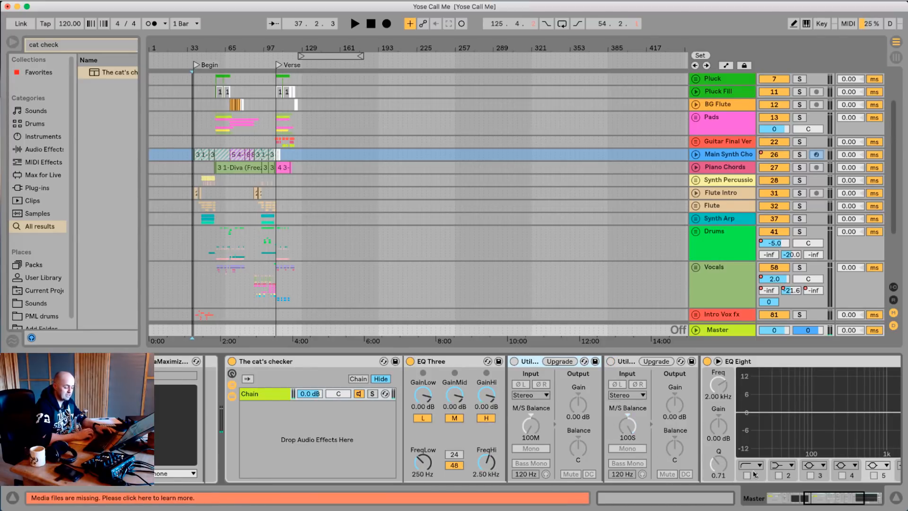
# Examine the M/S mode and edit settings of the EQ Eight at the end of The cat's checker rack
pyautogui.moveTo(831, 501); pyautogui.dragTo(862, 499)
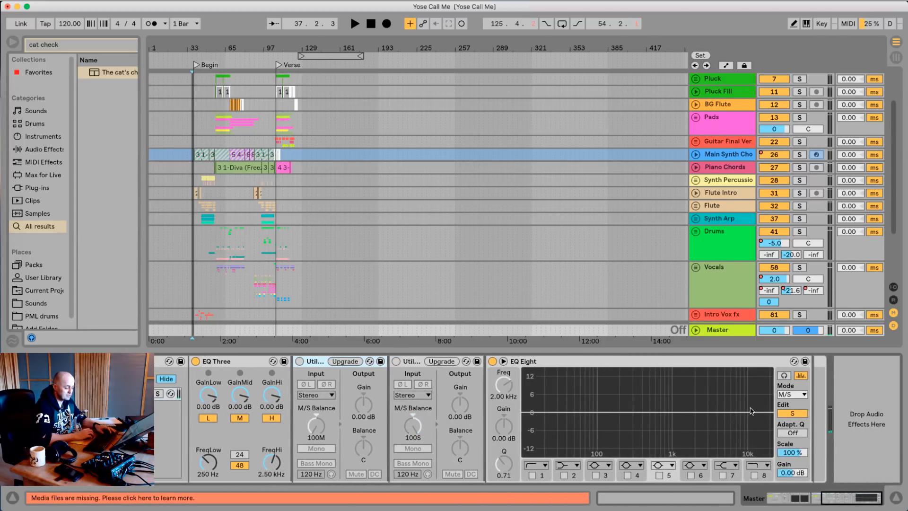
pyautogui.click(577, 364)
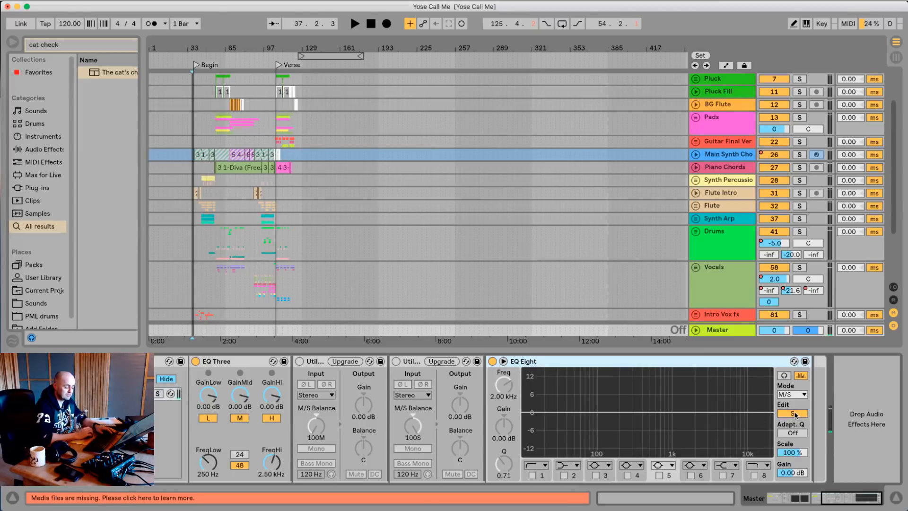
pyautogui.moveTo(844, 498); pyautogui.dragTo(823, 501)
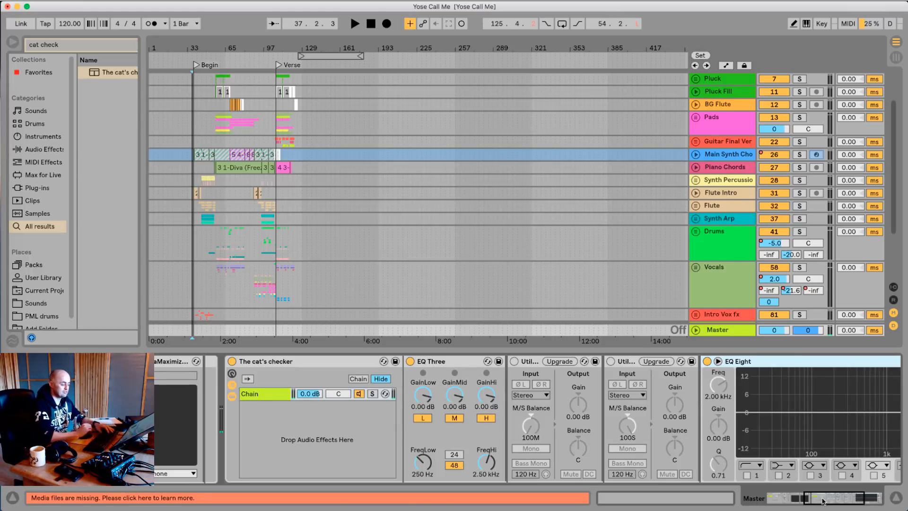
pyautogui.moveTo(822, 501)
pyautogui.mouseDown()
pyautogui.moveTo(846, 505)
pyautogui.moveTo(827, 507)
pyautogui.mouseUp()
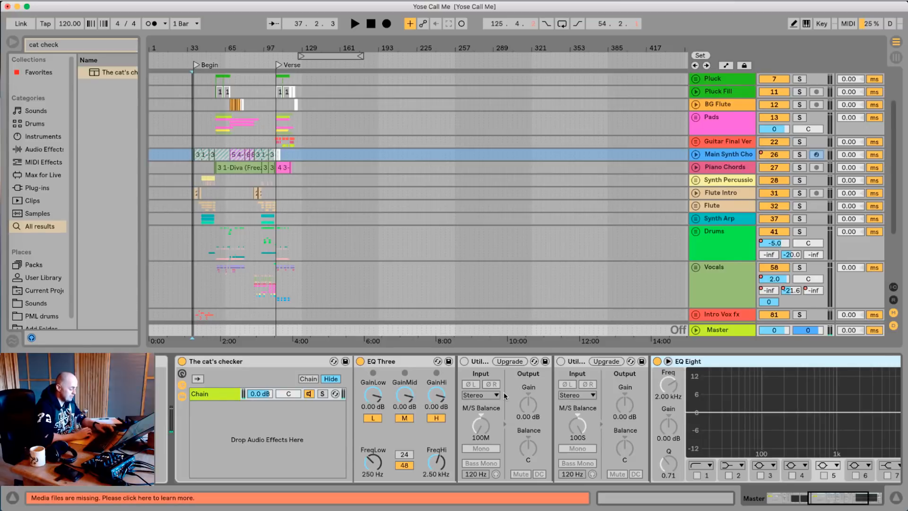
# Clear the browser search and play the arrangement from just before the Begin marker, with the Master's devices shown
pyautogui.click(125, 45)
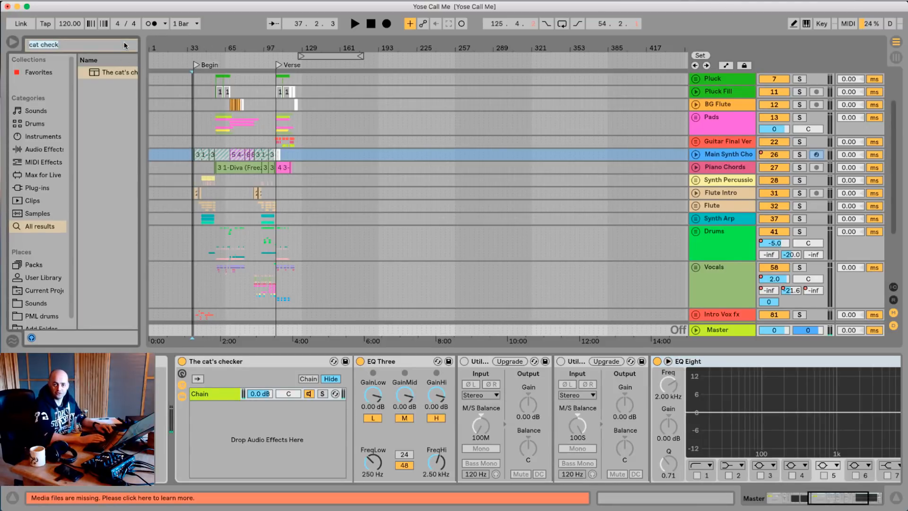
pyautogui.press('BackSpace')
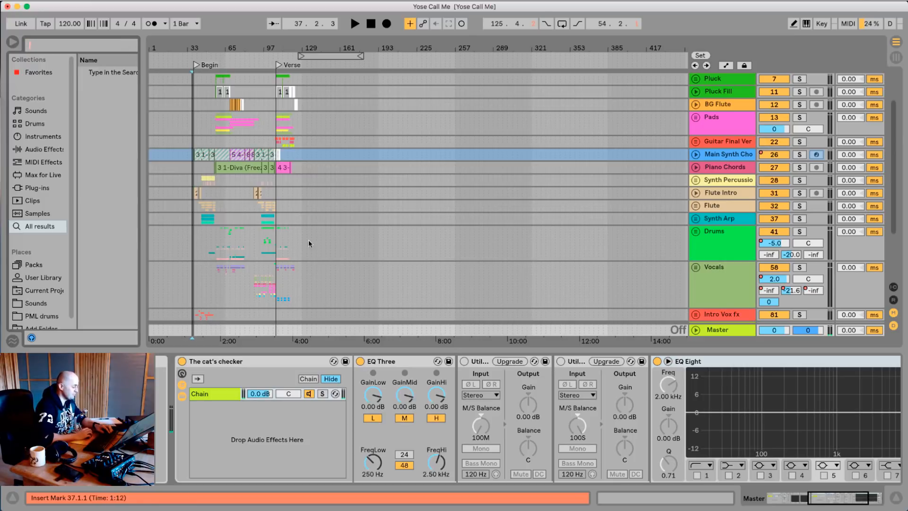
pyautogui.moveTo(185, 47); pyautogui.dragTo(211, 49)
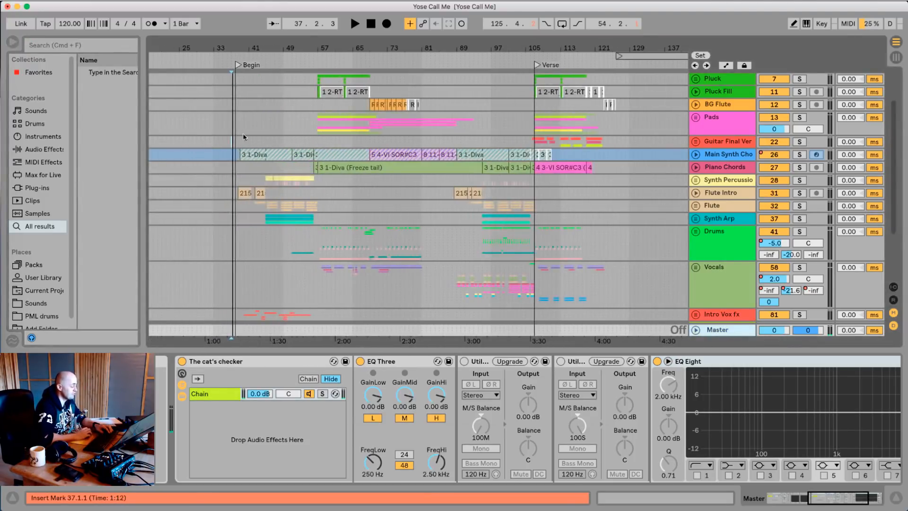
pyautogui.click(234, 113)
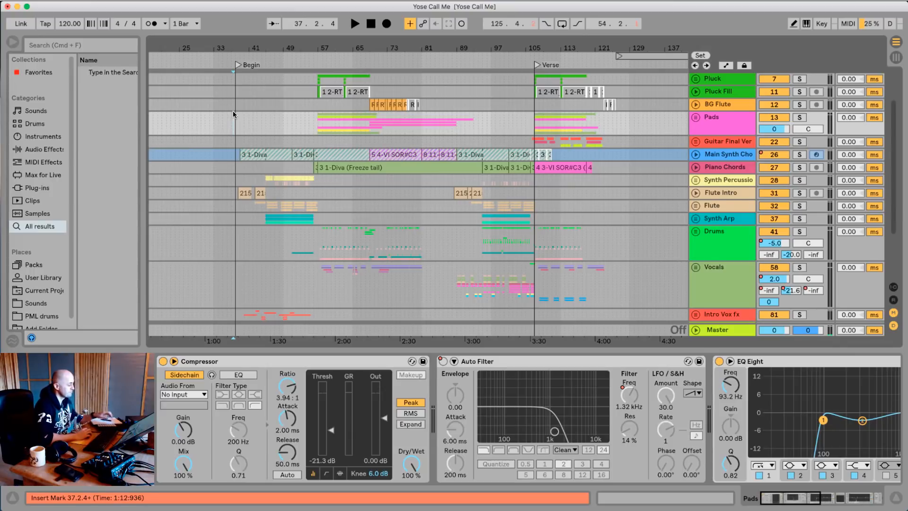
pyautogui.press('space')
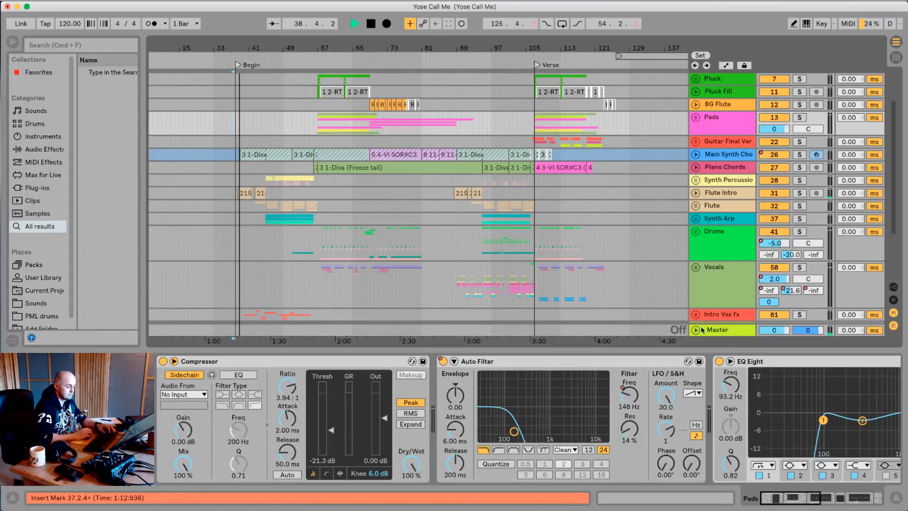
pyautogui.click(717, 330)
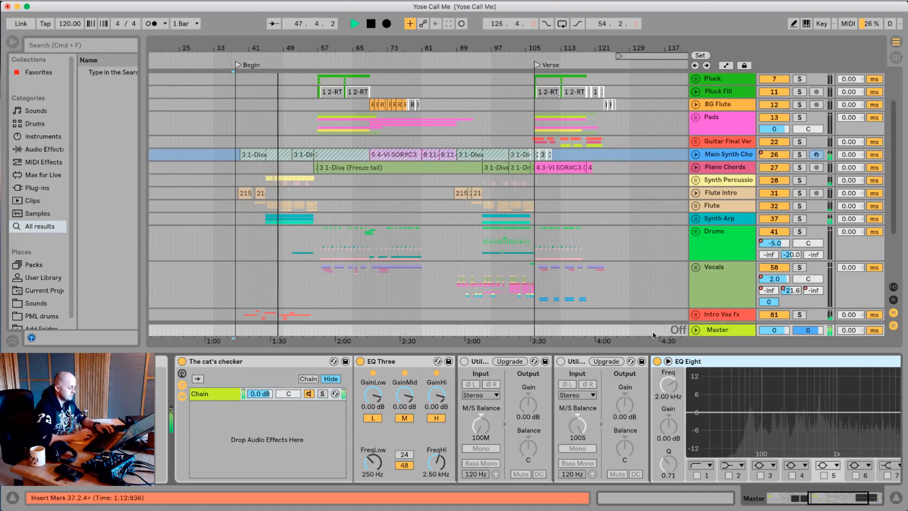
# Set EQ Three's low crossover frequency to 150 Hz and its high crossover frequency to 5 kHz
pyautogui.click(477, 362)
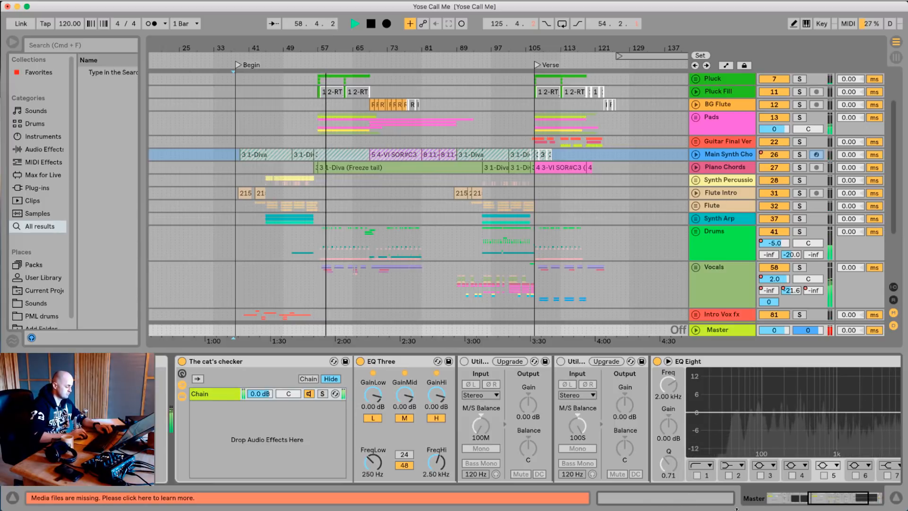
pyautogui.moveTo(372, 467); pyautogui.dragTo(373, 477)
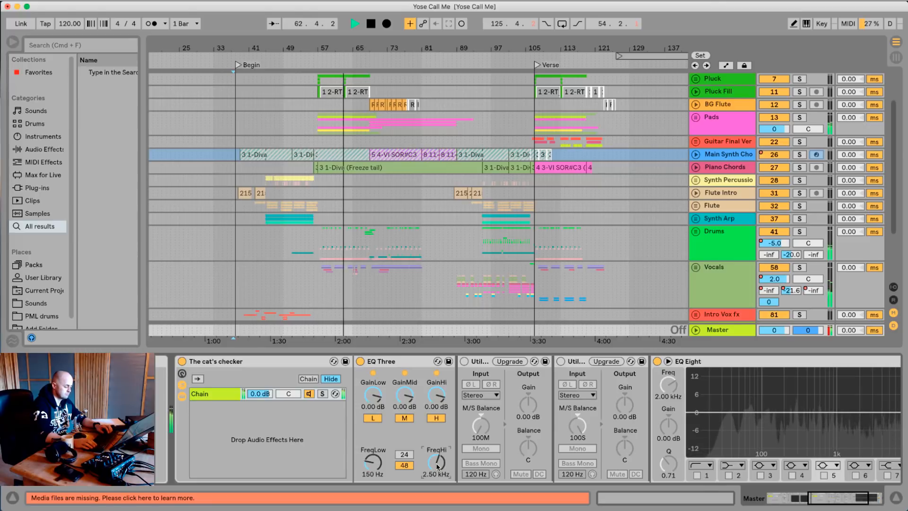
pyautogui.write('500')
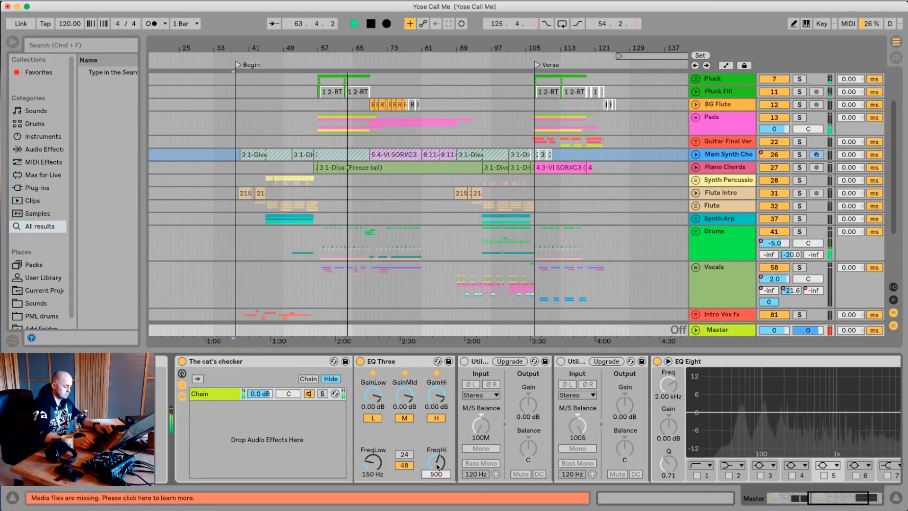
pyautogui.write('0')
pyautogui.press('Return')
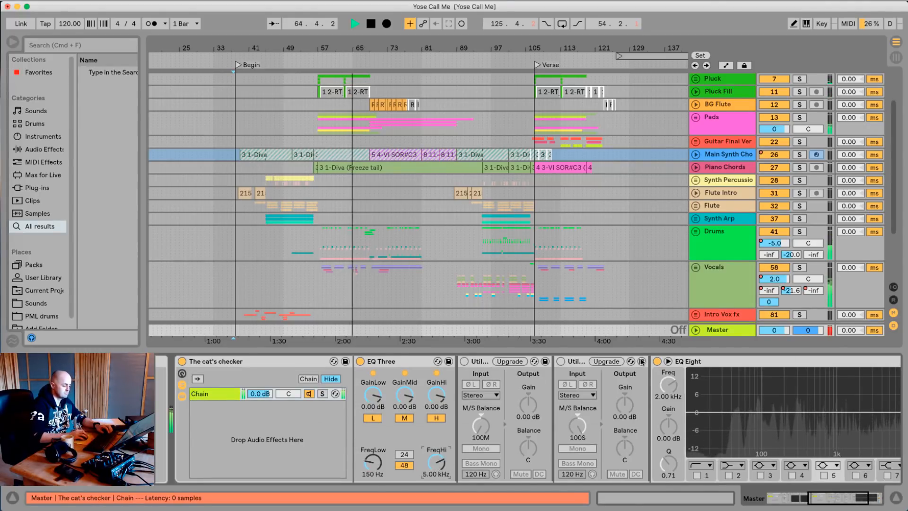
# Audition the playing mix through the 100M Utility alone and through the 100S Utility alone, leaving both off
pyautogui.click(716, 364)
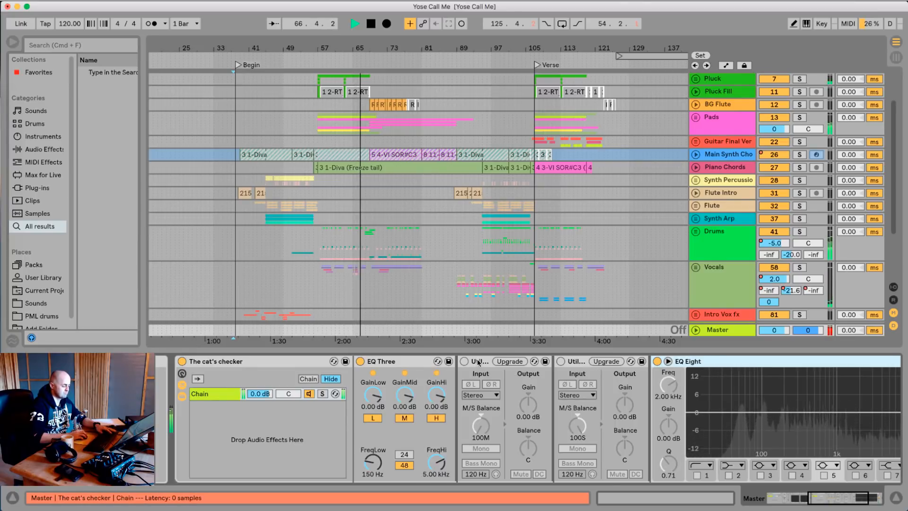
pyautogui.click(478, 362)
pyautogui.press('0')
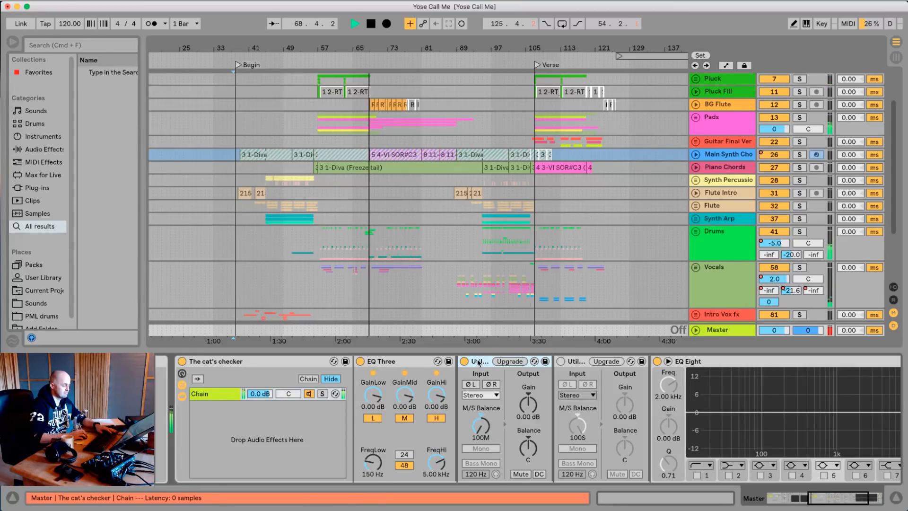
pyautogui.press('0')
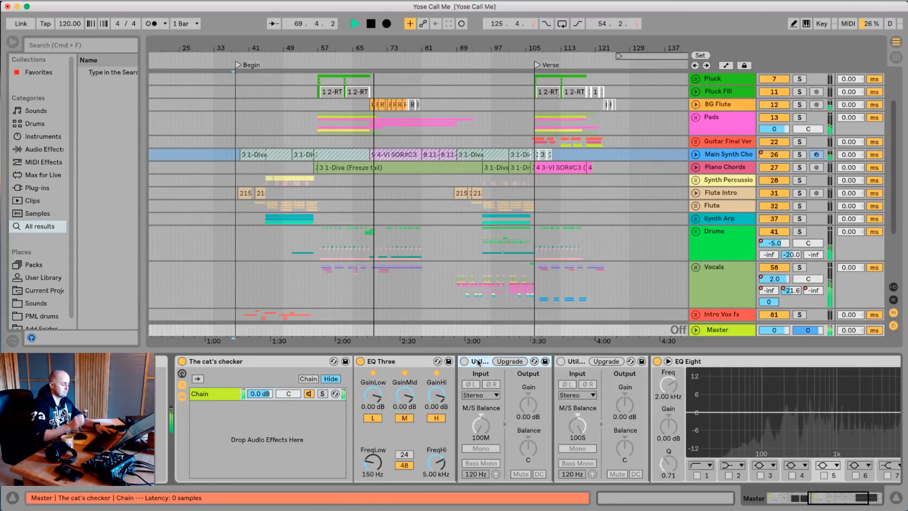
pyautogui.press('s')
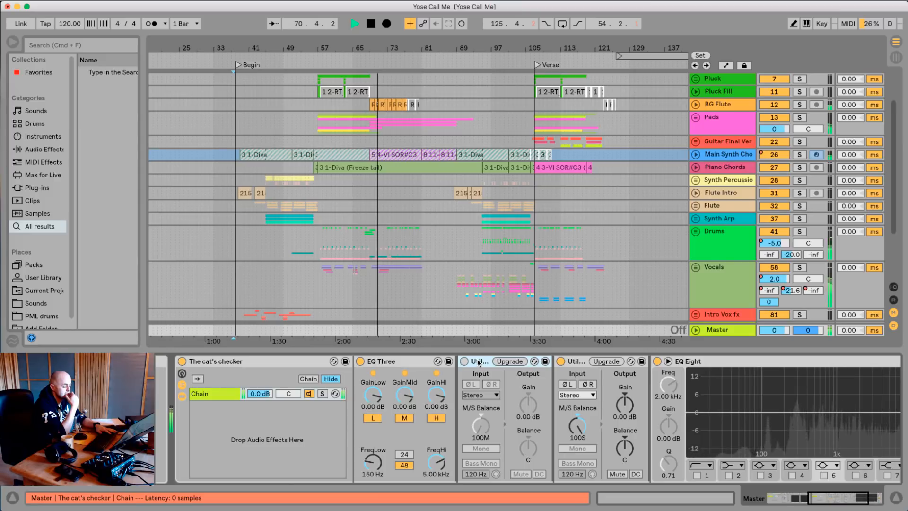
pyautogui.press('0')
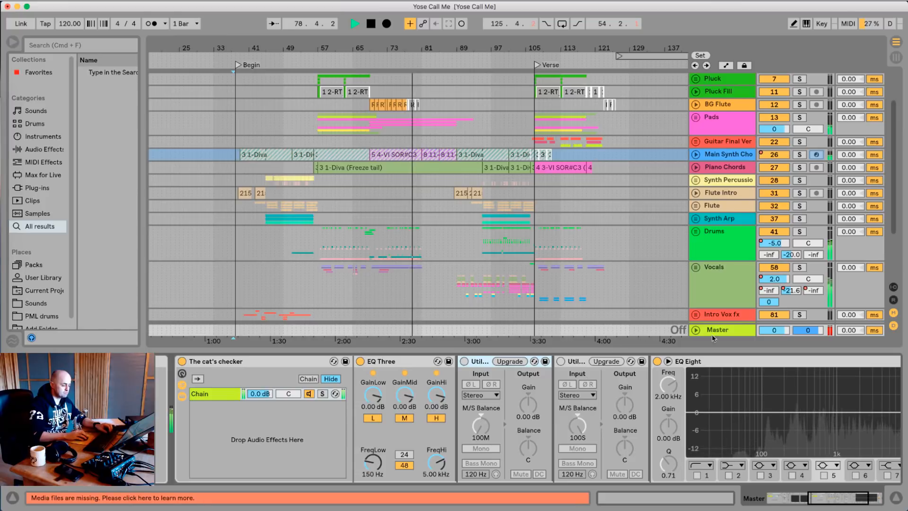
# Reset the Master's peak level in Session View, set the rack chain's volume to -1.0 dB, and return to the arrangement
pyautogui.press('Tab')
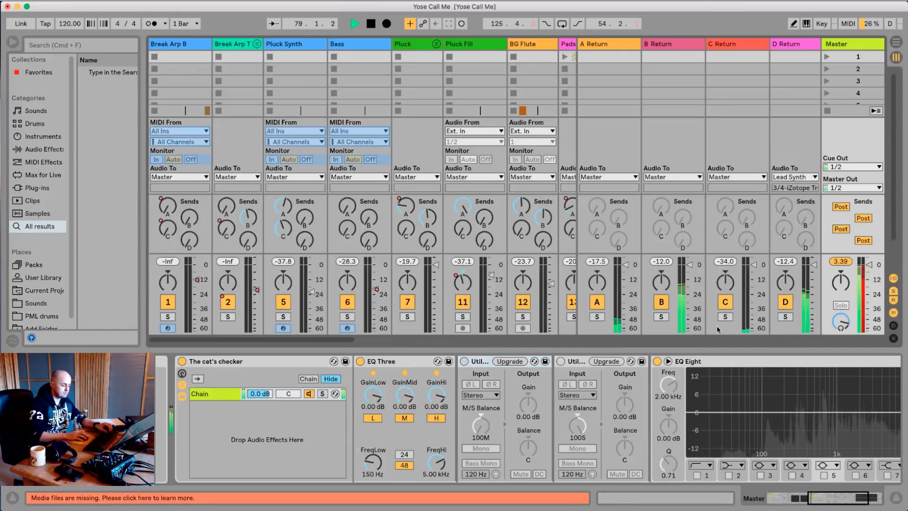
pyautogui.click(841, 261)
pyautogui.click(255, 394)
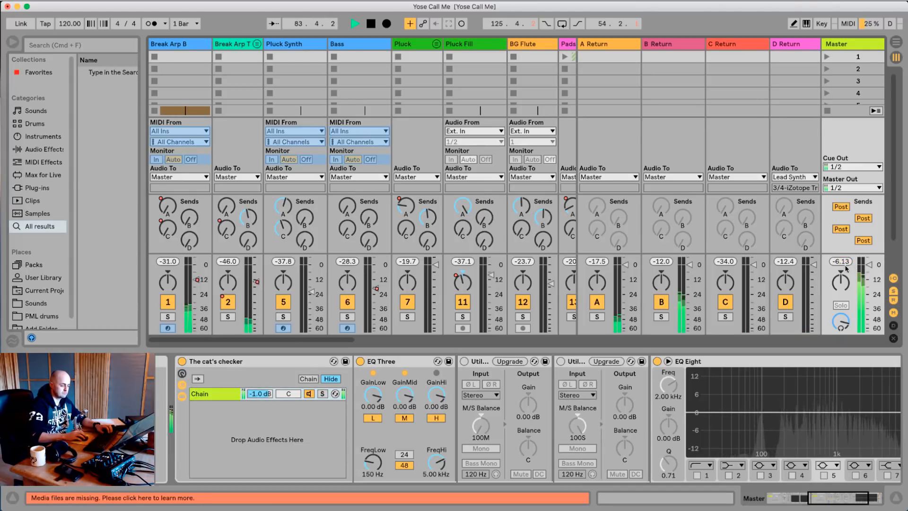
pyautogui.press('Tab')
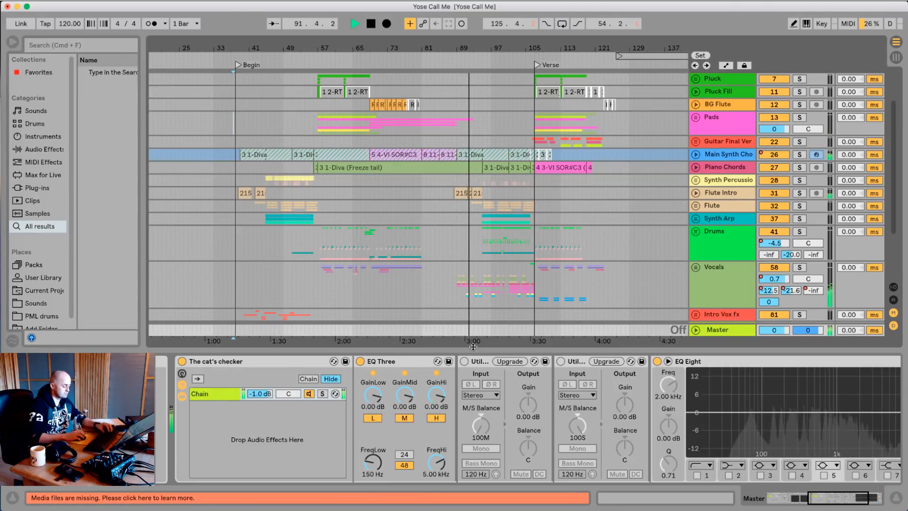
# Audition EQ Three's high band alone by switching the low and mid bands off, and restore all three bands
pyautogui.press('2')
pyautogui.press('2')
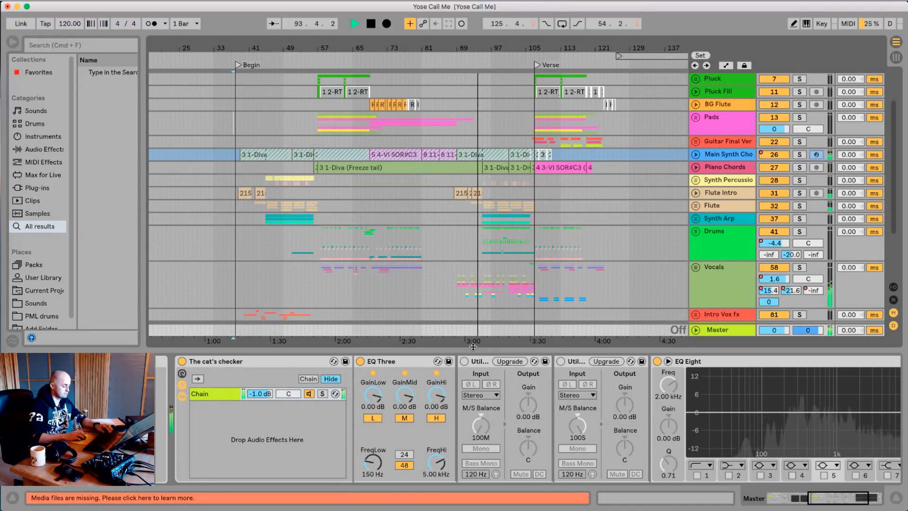
pyautogui.press('3')
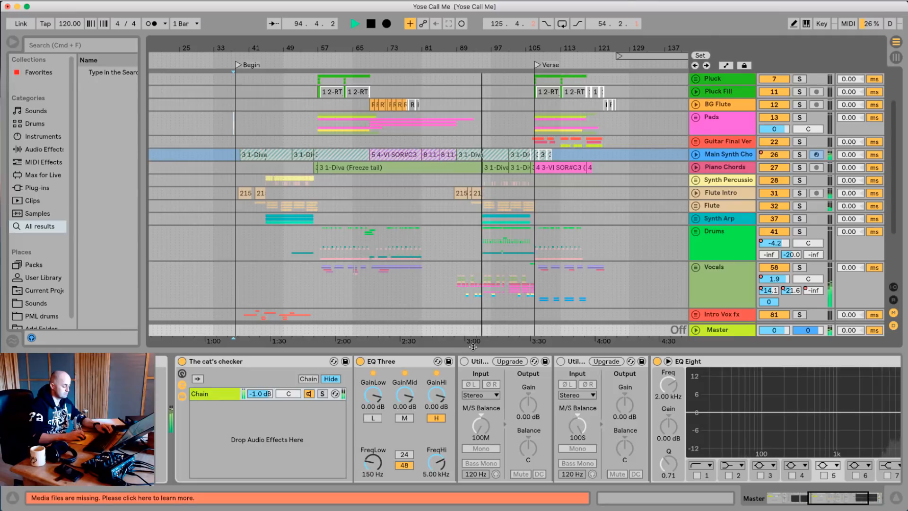
pyautogui.press('3')
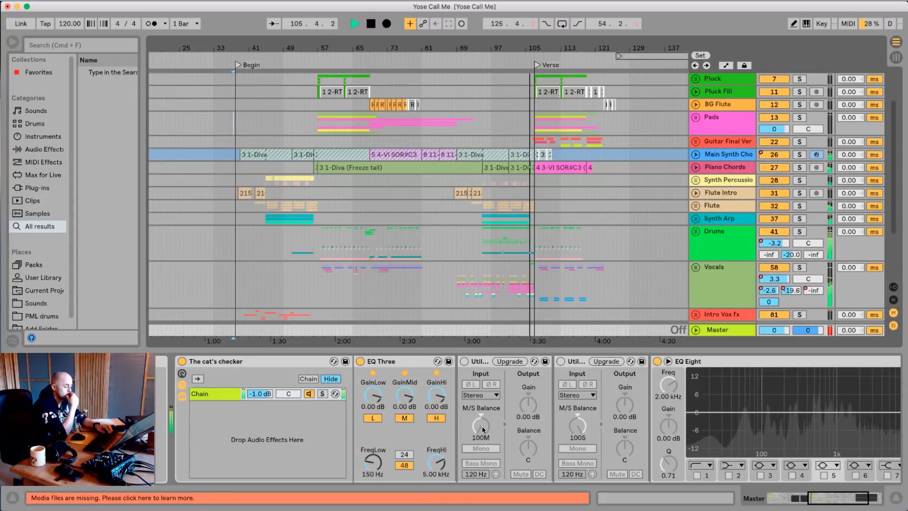
# Set the rack chain's volume to -1.3 dB, check the Master's peak level in Session View, and lower the chain to -2.0 dB
pyautogui.click(267, 394)
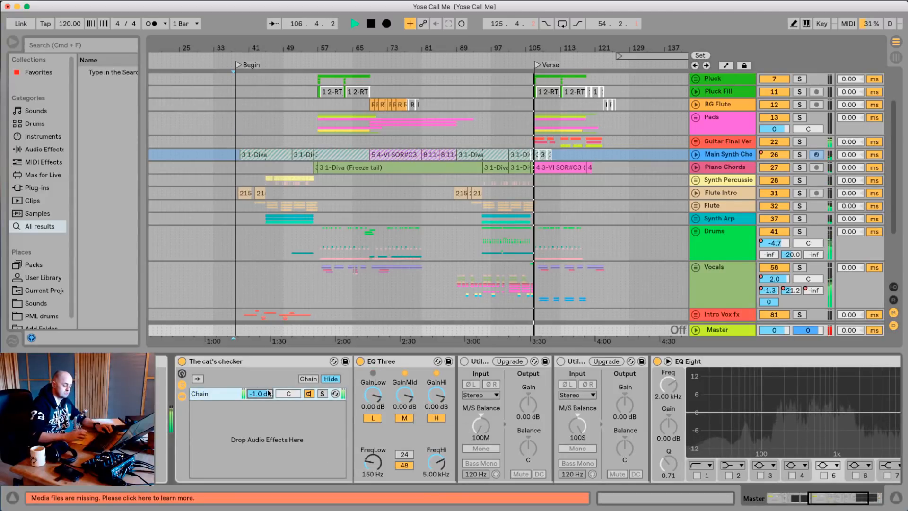
pyautogui.write('-0.3')
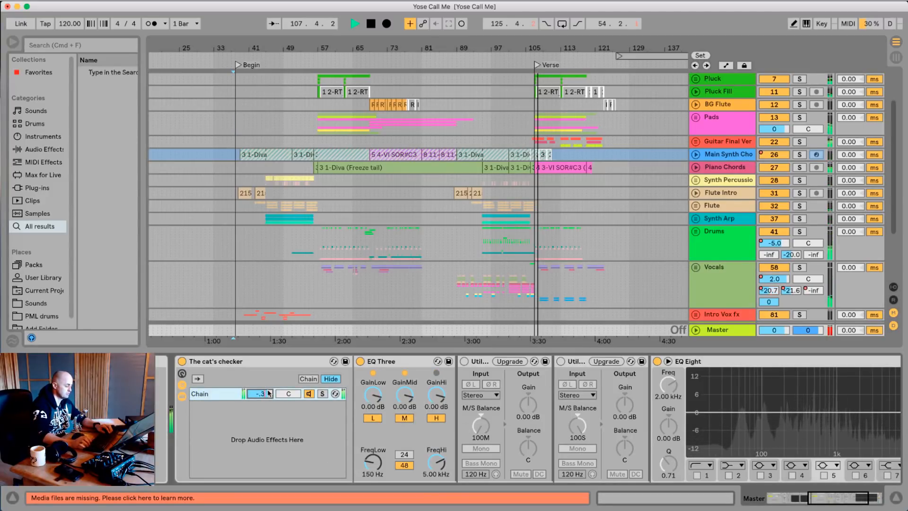
pyautogui.press('Return')
pyautogui.write('-1.3')
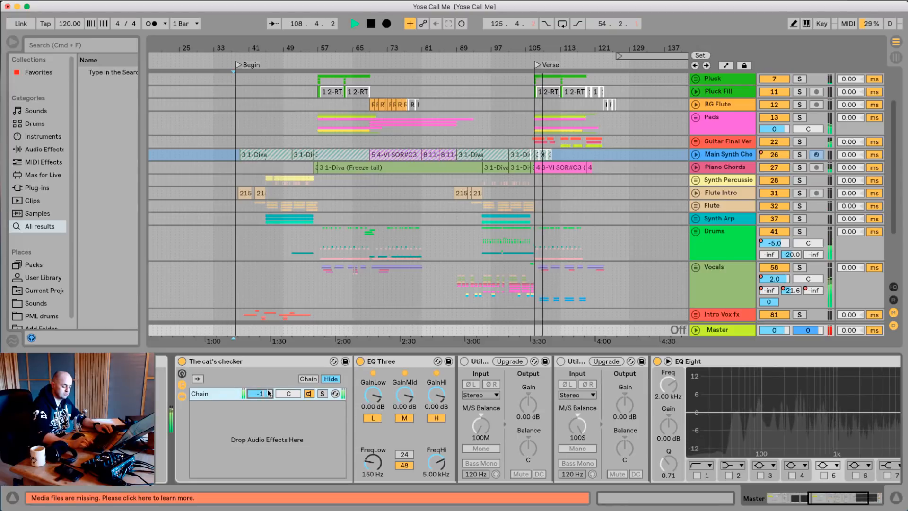
pyautogui.press('Return')
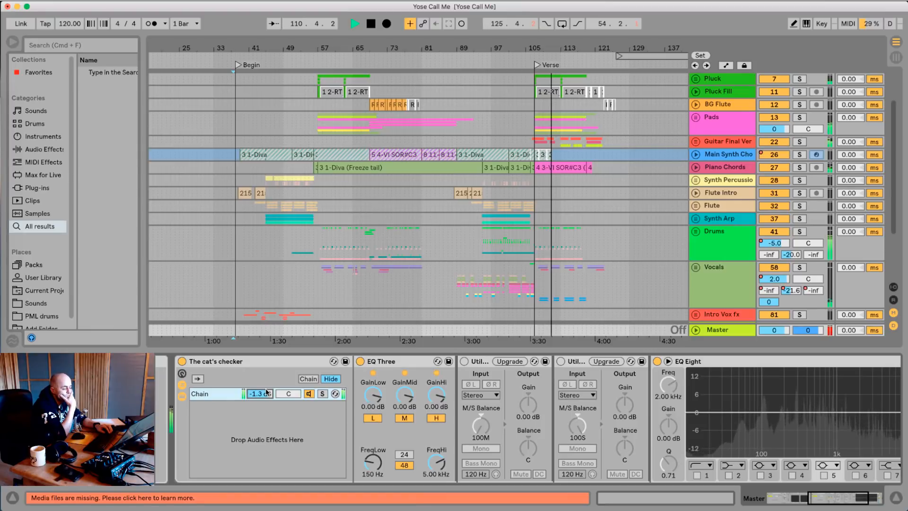
pyautogui.press('Tab')
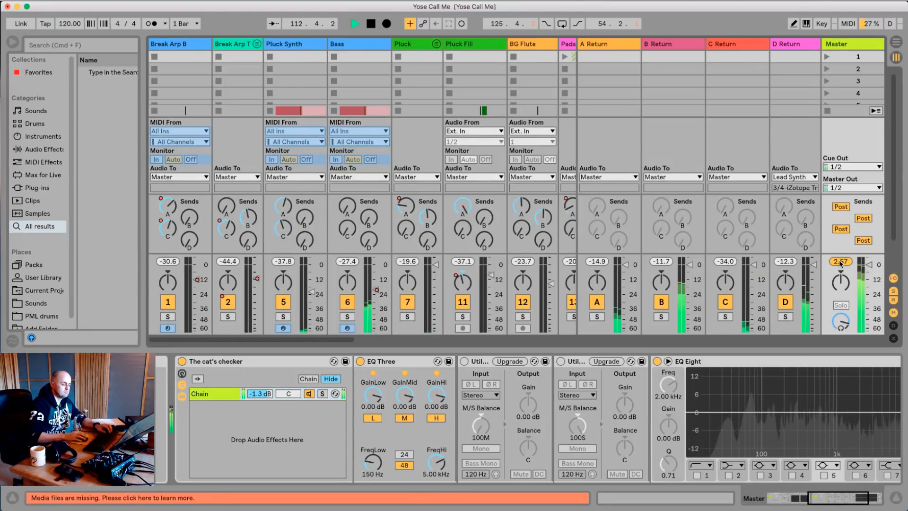
pyautogui.press('Tab')
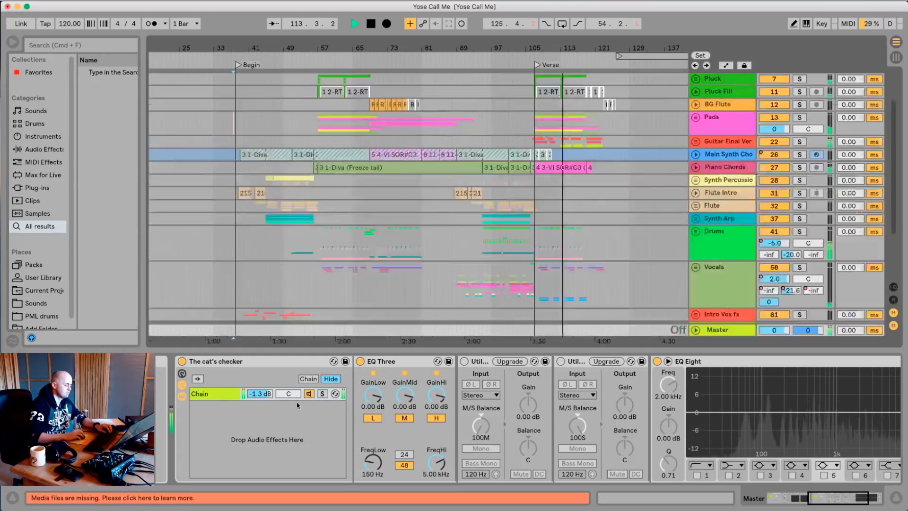
pyautogui.click(262, 394)
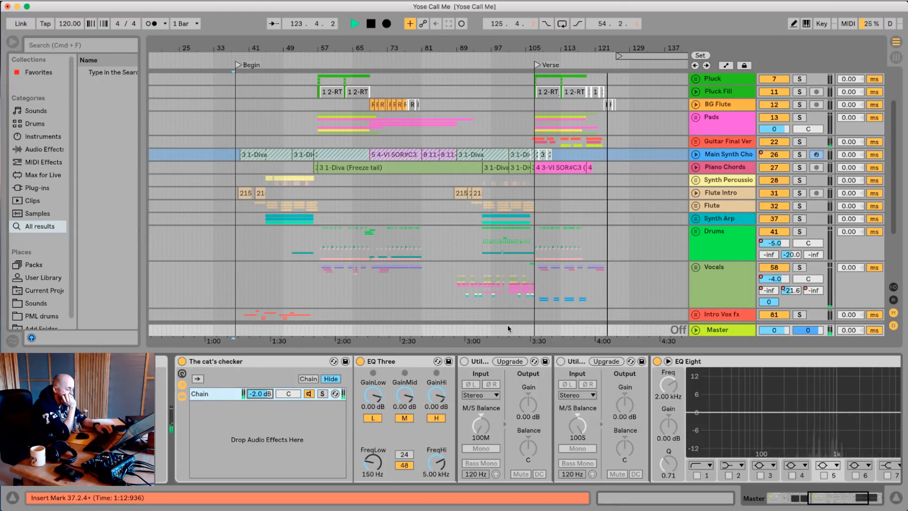
# Stop playback and mark the section from 56.1.1 to 70.2.2 on Synth Percussion and from 106.3.1 to 119.4.1 on Flute Intro
pyautogui.press('space')
pyautogui.press('space')
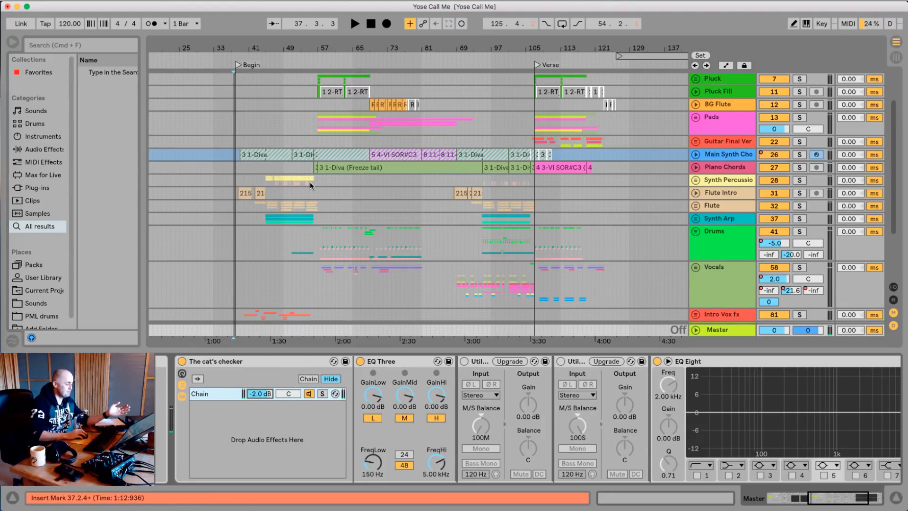
pyautogui.moveTo(313, 182); pyautogui.dragTo(375, 182)
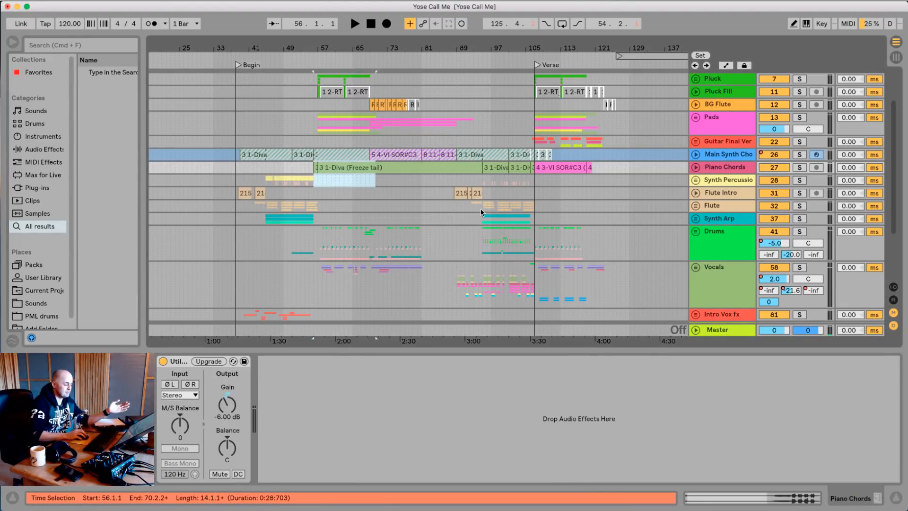
pyautogui.moveTo(480, 209); pyautogui.dragTo(589, 192)
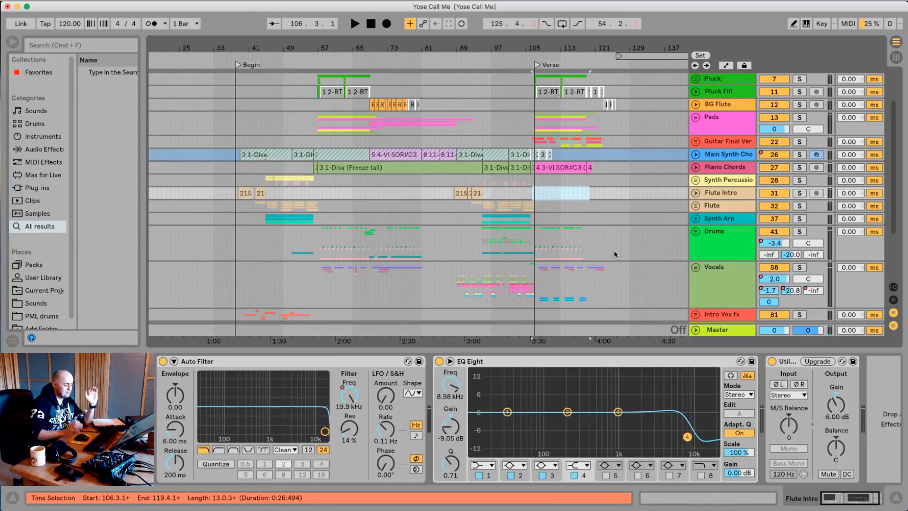
# Look over the lower tracks of the arrangement, showing the return tracks briefly and hiding them again
pyautogui.scroll(-3, 612, 231)
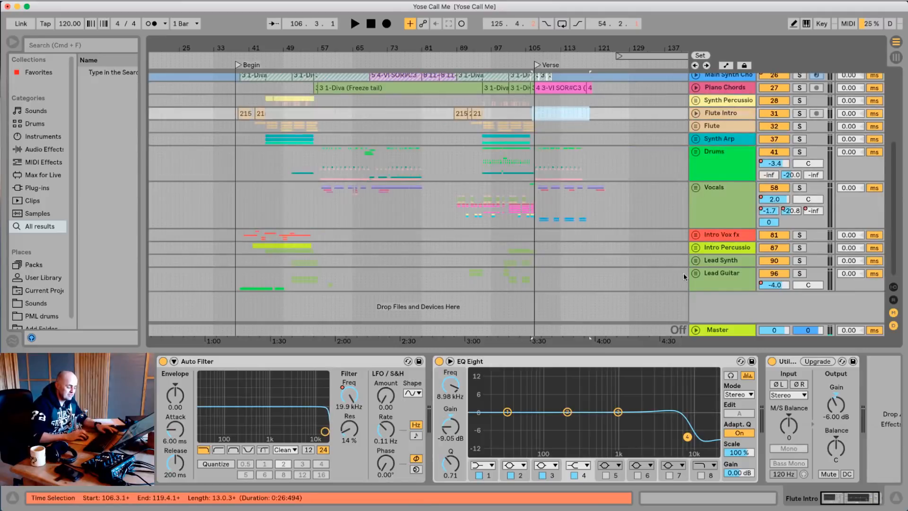
pyautogui.scroll(5, 727, 287)
pyautogui.scroll(-5, 728, 287)
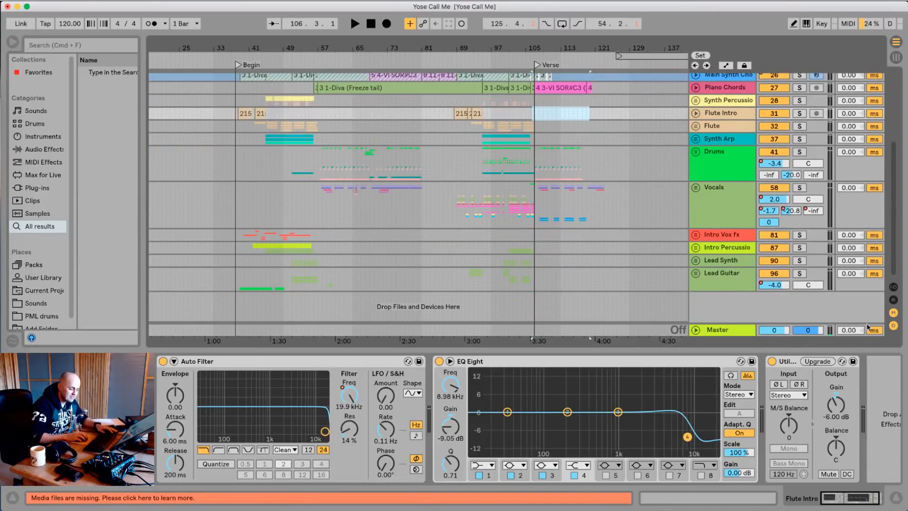
pyautogui.click(893, 301)
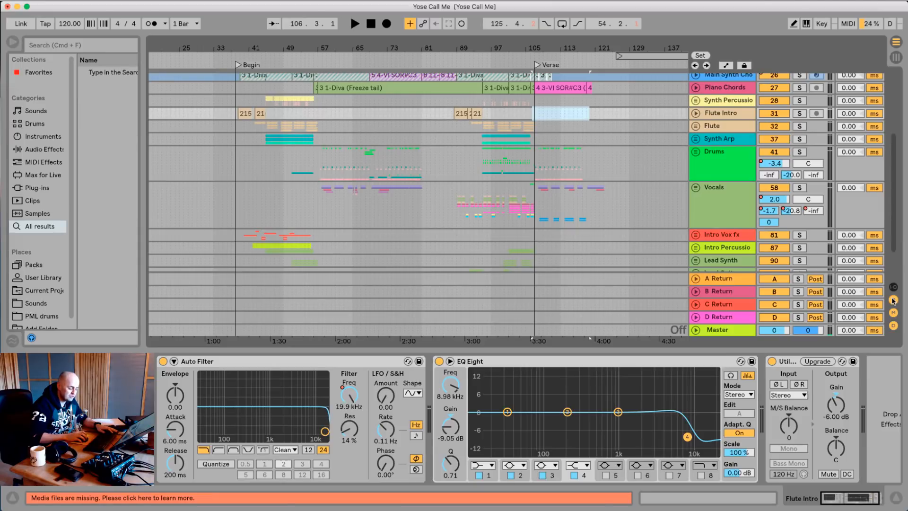
pyautogui.click(893, 301)
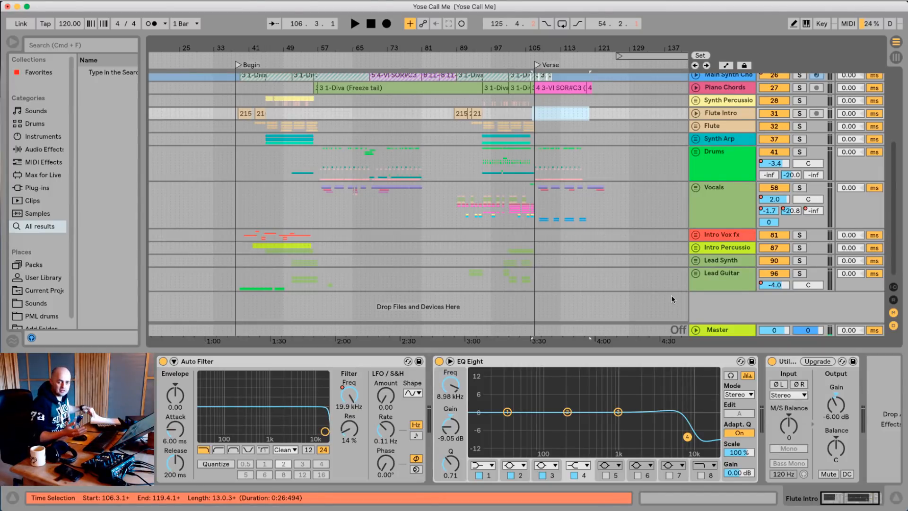
# Show the Master's checker rack and play the arrangement from 45.2.2
pyautogui.click(729, 327)
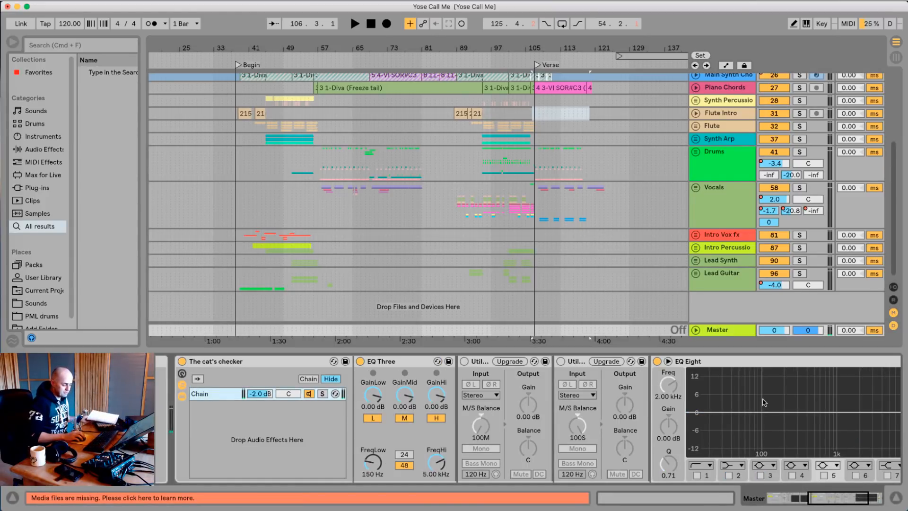
pyautogui.moveTo(756, 418); pyautogui.dragTo(703, 452)
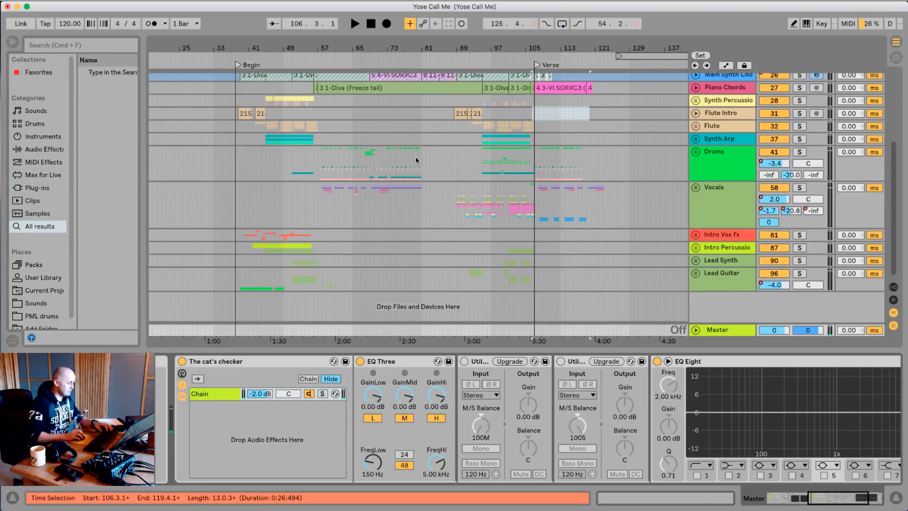
pyautogui.moveTo(277, 49); pyautogui.dragTo(297, 63)
pyautogui.click(280, 156)
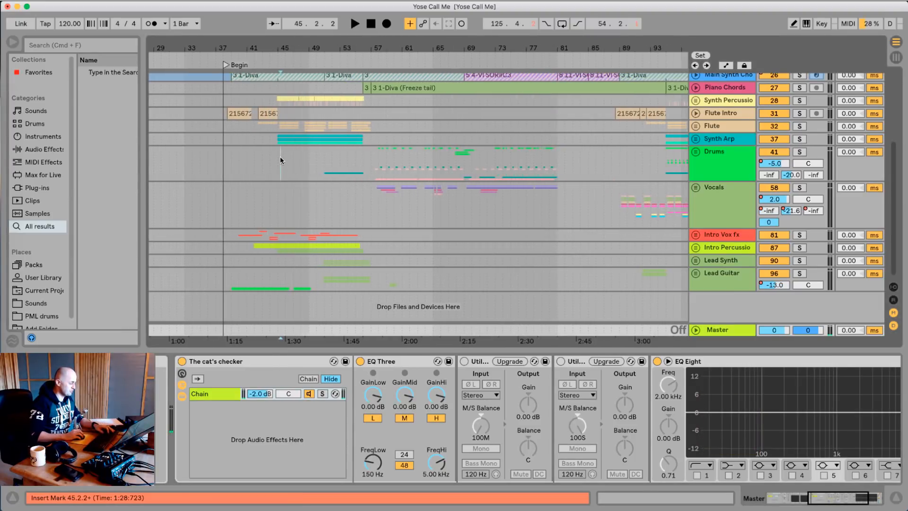
pyautogui.press('space')
# Continue playback from 57.1.1 and loop the section from 57.1.1 to 65.1.1, selected on Synth Arp
pyautogui.click(359, 144)
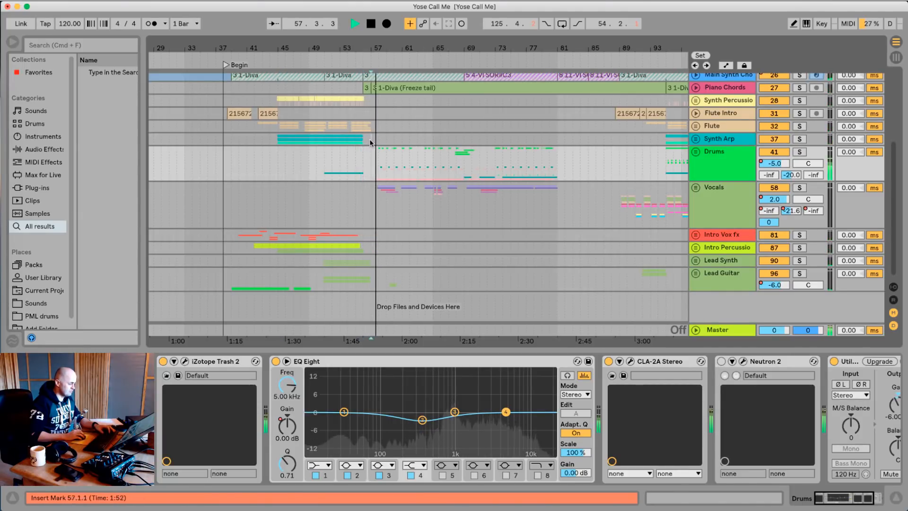
pyautogui.moveTo(369, 138); pyautogui.dragTo(432, 139)
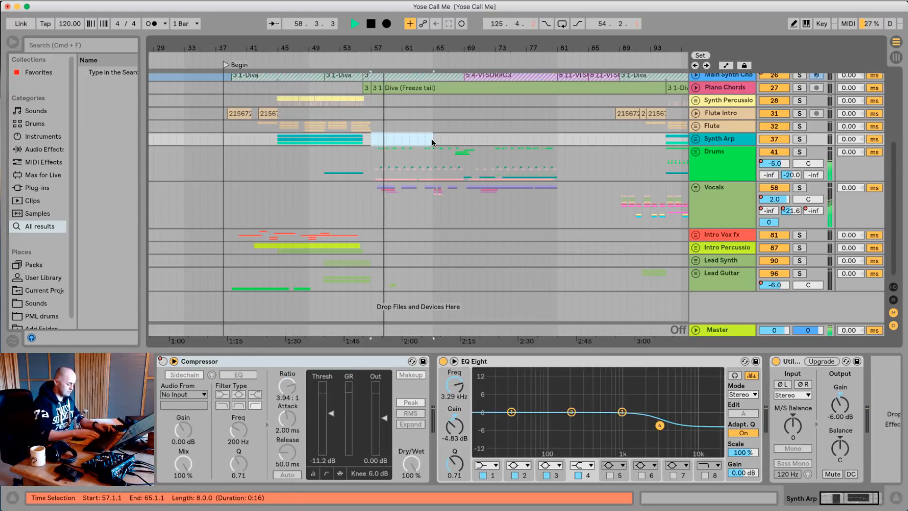
pyautogui.press('super+l')
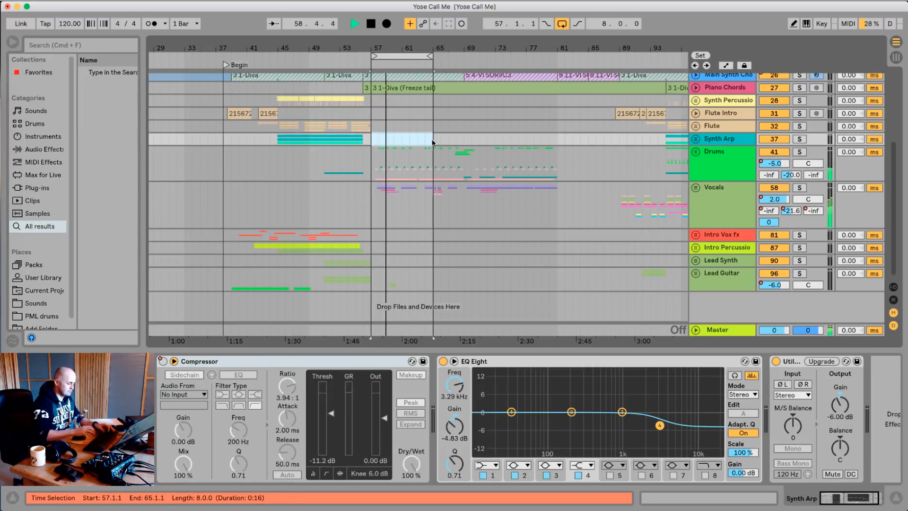
# Audition the Master's low band alone through EQ Three, enable the side-only Utility, and examine the spectrum in EQ Eight
pyautogui.click(721, 331)
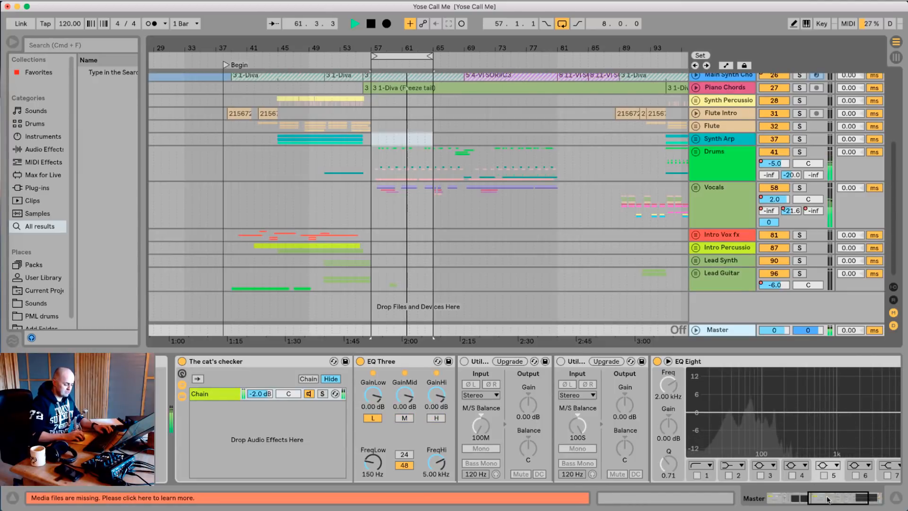
pyautogui.click(707, 451)
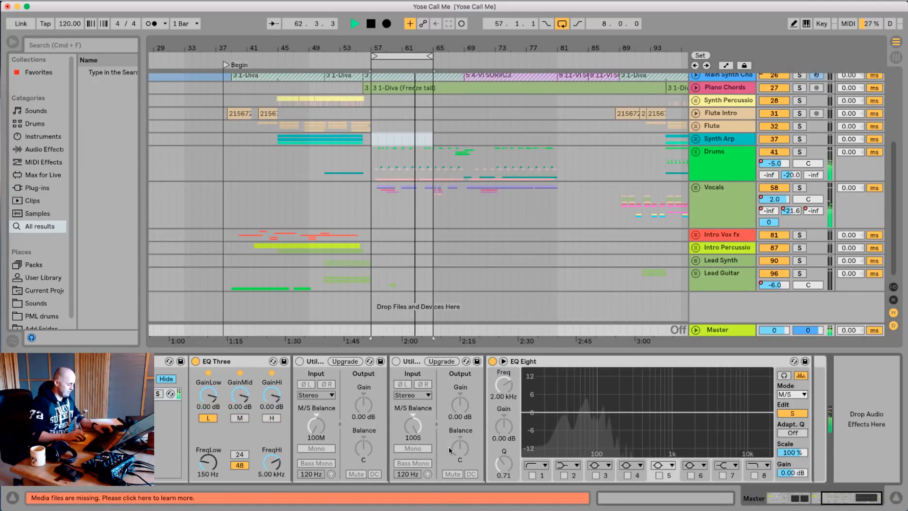
pyautogui.press('s')
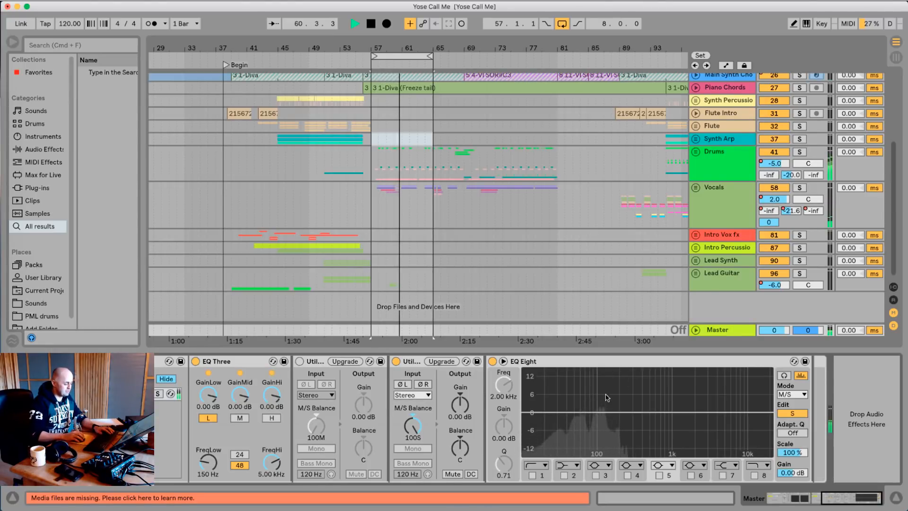
pyautogui.moveTo(599, 391); pyautogui.dragTo(547, 454)
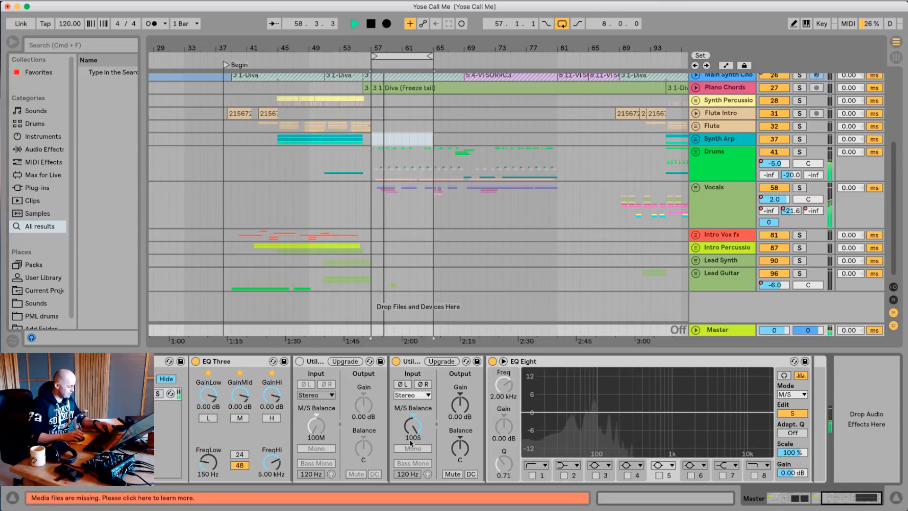
# Audition EQ Three's mid band alone, alternating the side-only and mid-only Utilities, and stop playback with all bands restored and both Utilities off
pyautogui.press('1')
pyautogui.press('2')
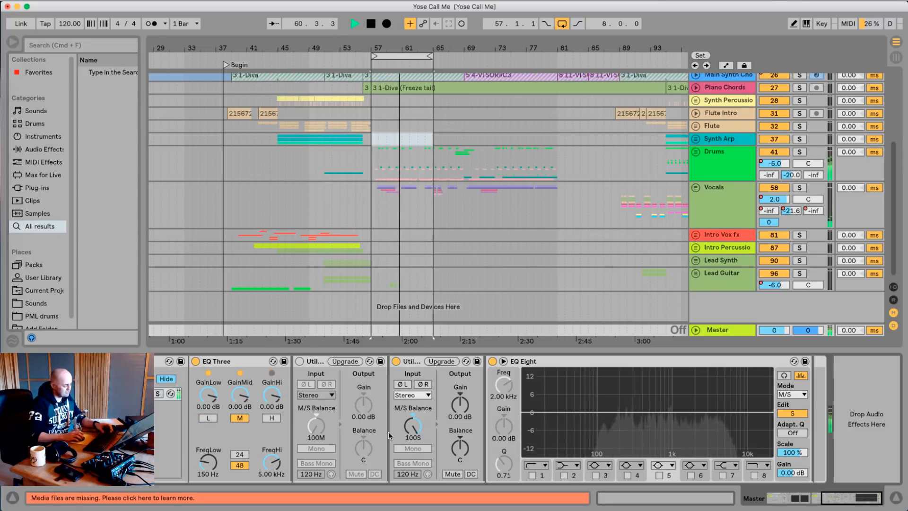
pyautogui.press('5')
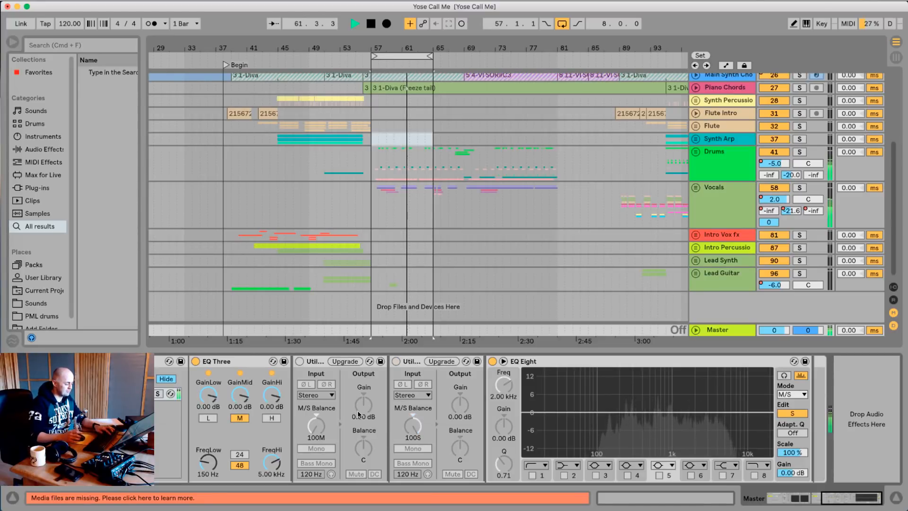
pyautogui.press('4')
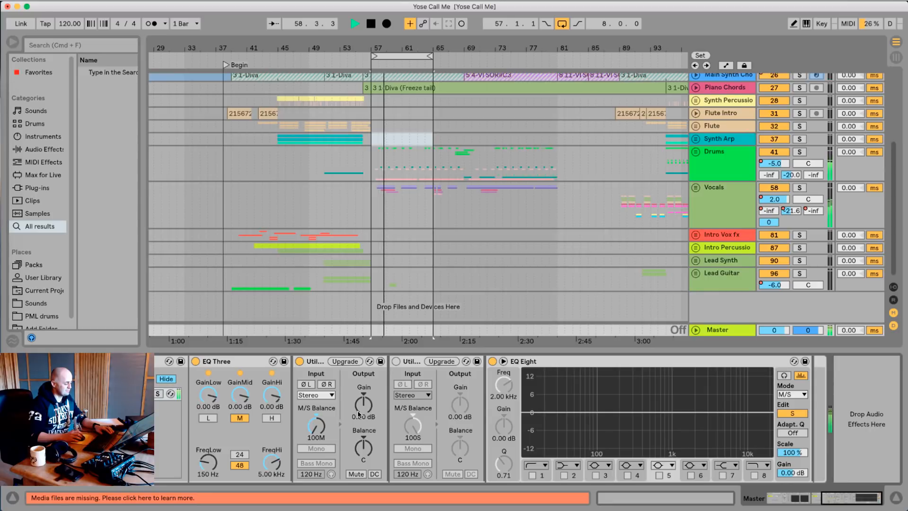
pyautogui.press('s')
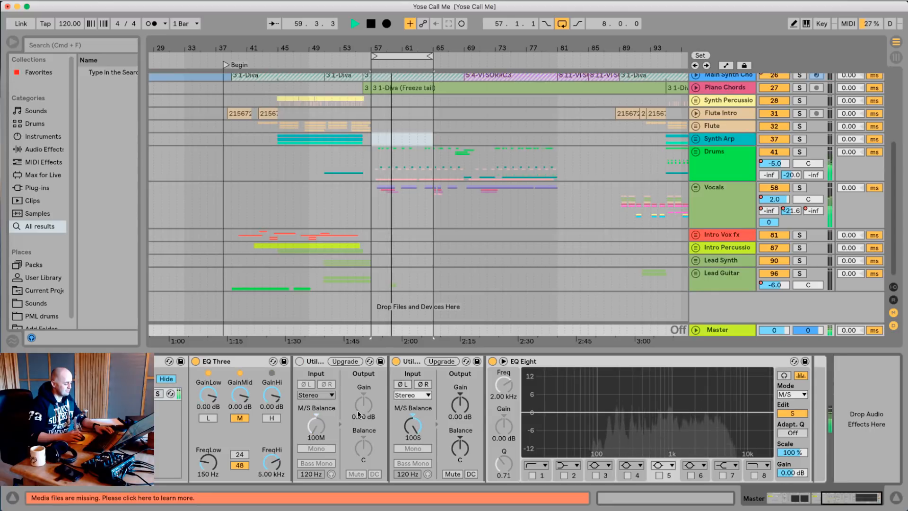
pyautogui.press('s')
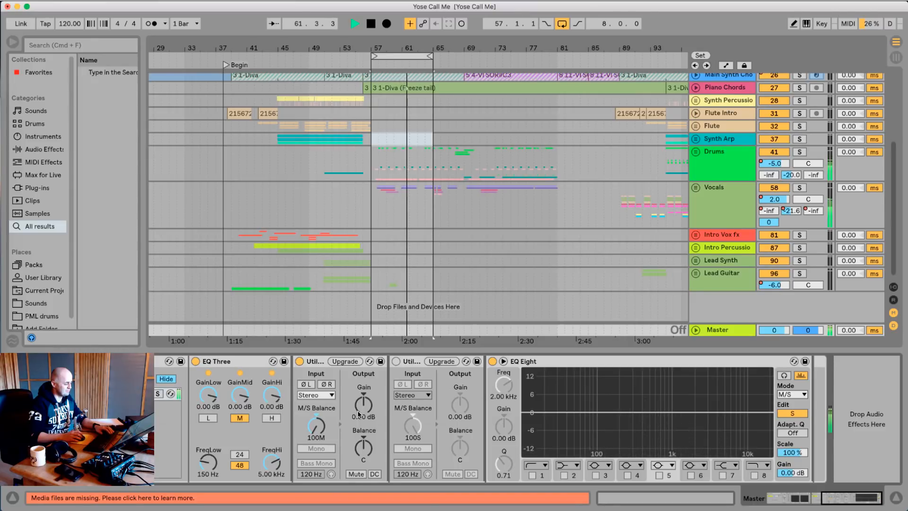
pyautogui.press('space')
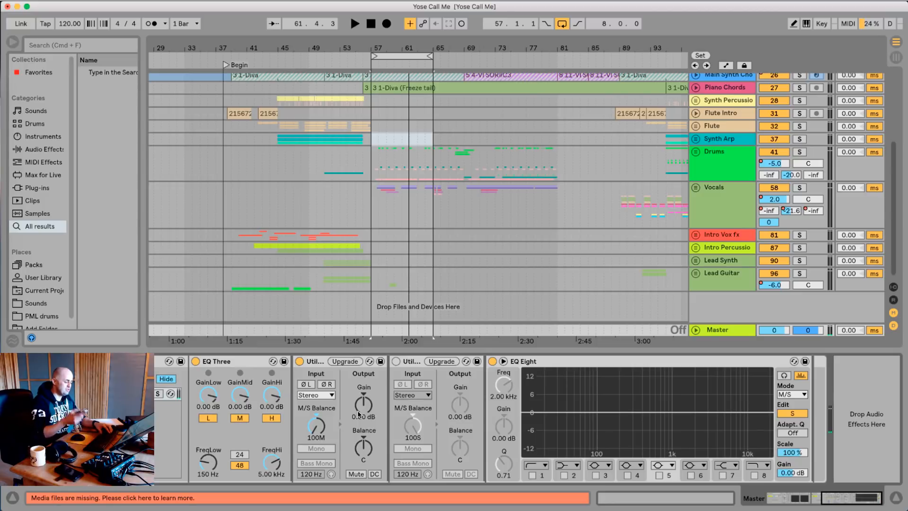
pyautogui.press('m')
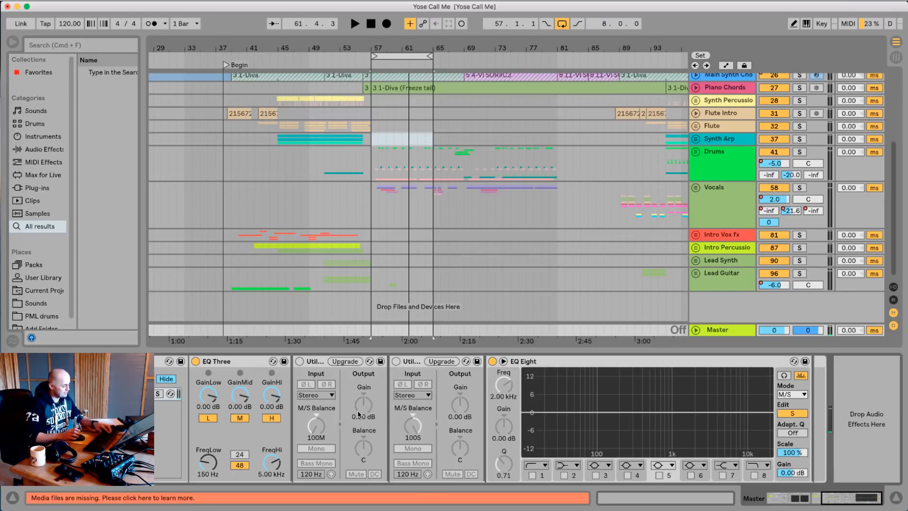
# Isolate EQ Three's mid band, play the loop to examine its spectrum in EQ Eight, and stop with all three bands restored
pyautogui.keyDown('super'); pyautogui.click(238, 418); pyautogui.keyUp('super')
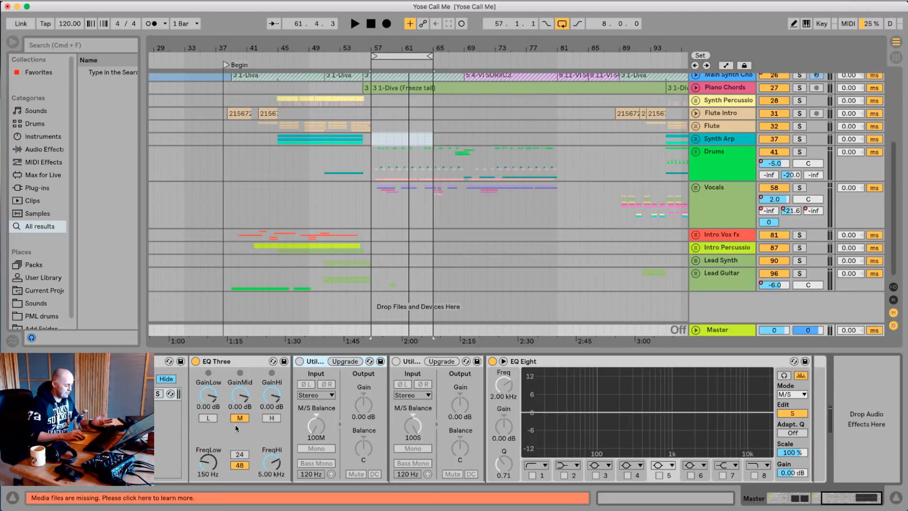
pyautogui.click(598, 393)
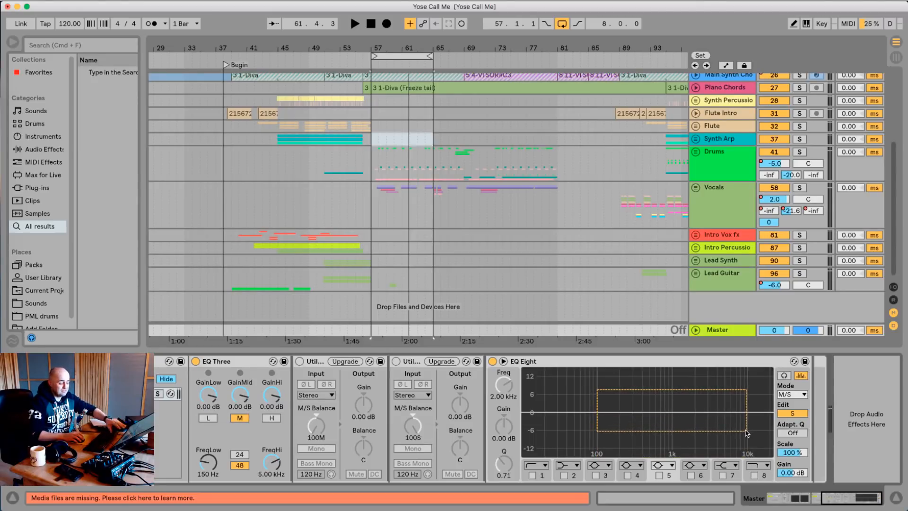
pyautogui.moveTo(747, 433); pyautogui.dragTo(748, 446)
pyautogui.press('space')
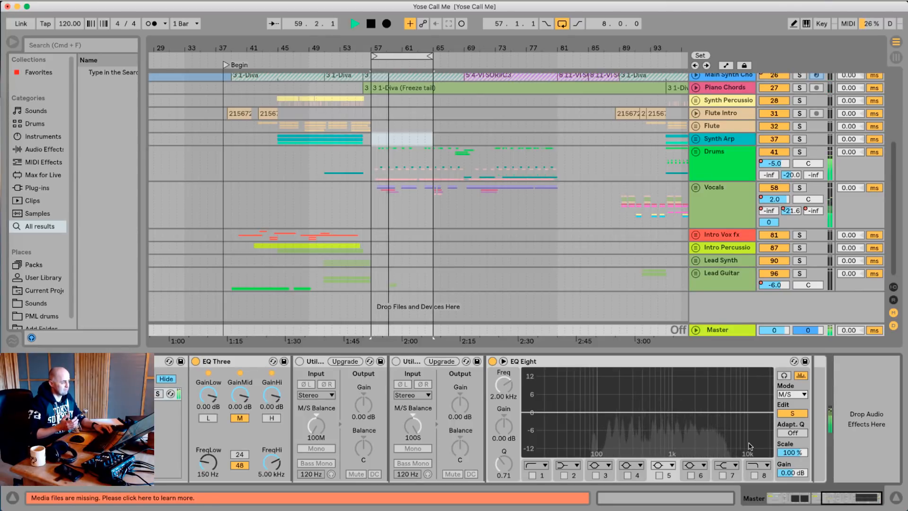
pyautogui.press('space')
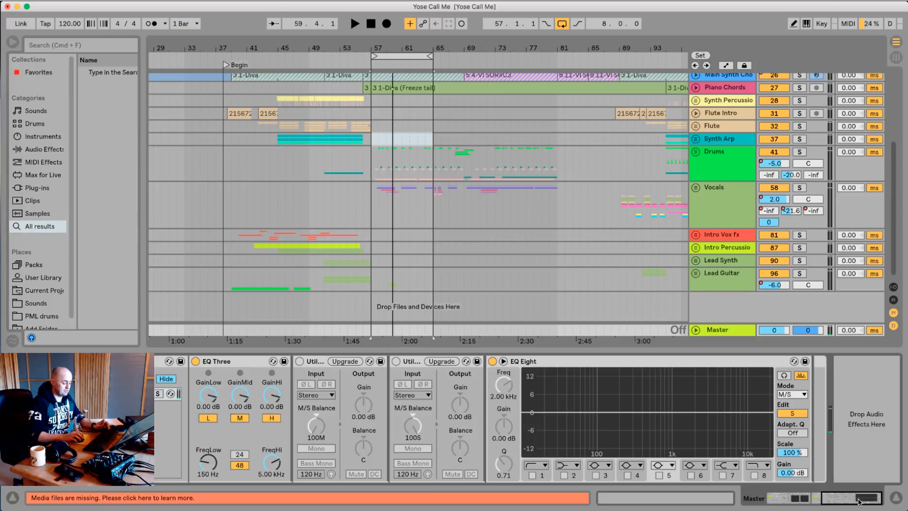
# Hide the chain list of The cat's checker rack and show the Mastering Chain rack on the Master
pyautogui.moveTo(859, 501); pyautogui.dragTo(840, 502)
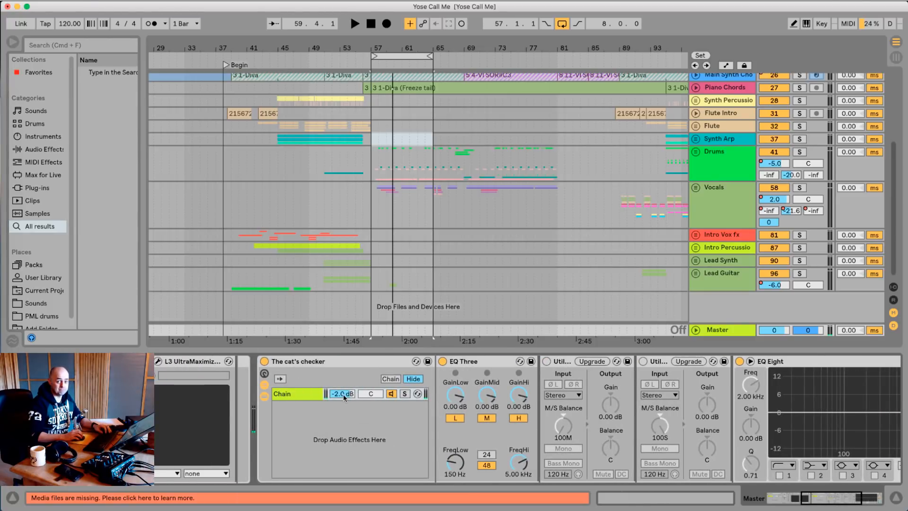
pyautogui.click(265, 384)
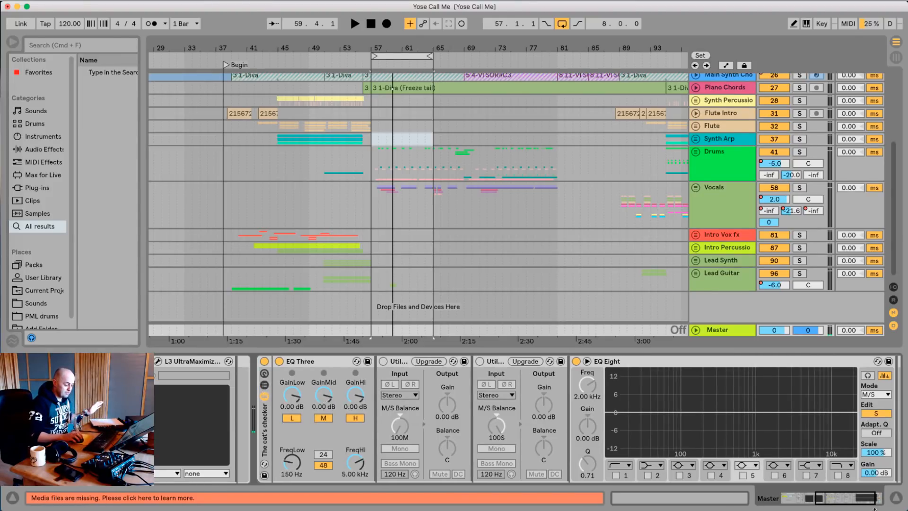
pyautogui.moveTo(832, 500); pyautogui.dragTo(801, 500)
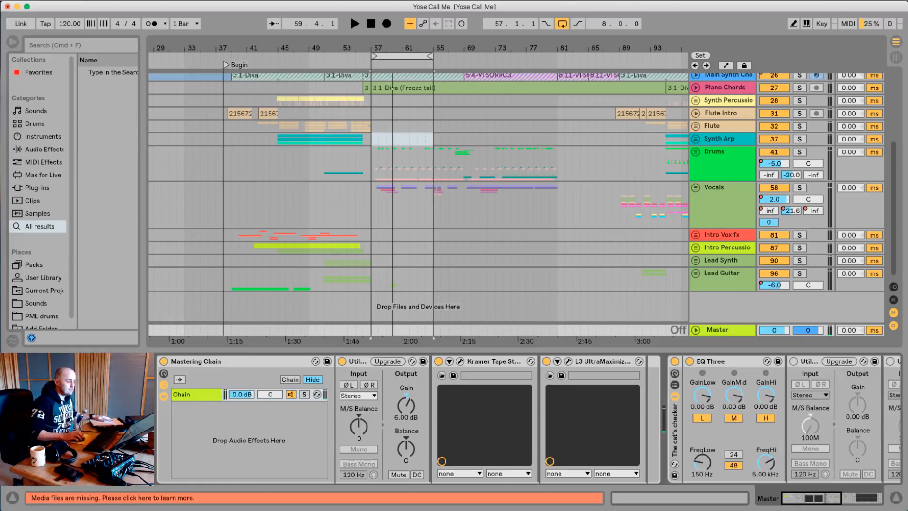
pyautogui.click(697, 1)
pyautogui.click(721, 46)
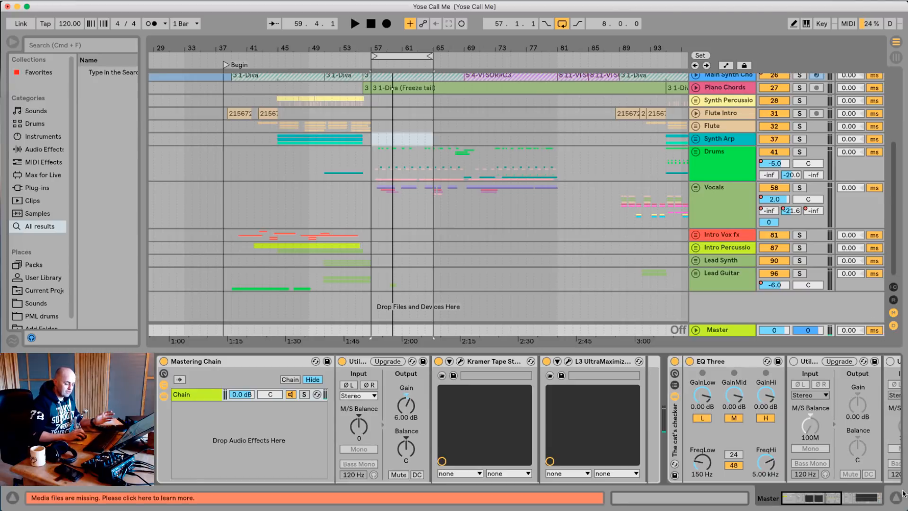
pyautogui.moveTo(905, 507)
pyautogui.mouseDown()
pyautogui.moveTo(709, 497)
pyautogui.moveTo(907, 510)
pyautogui.mouseUp()
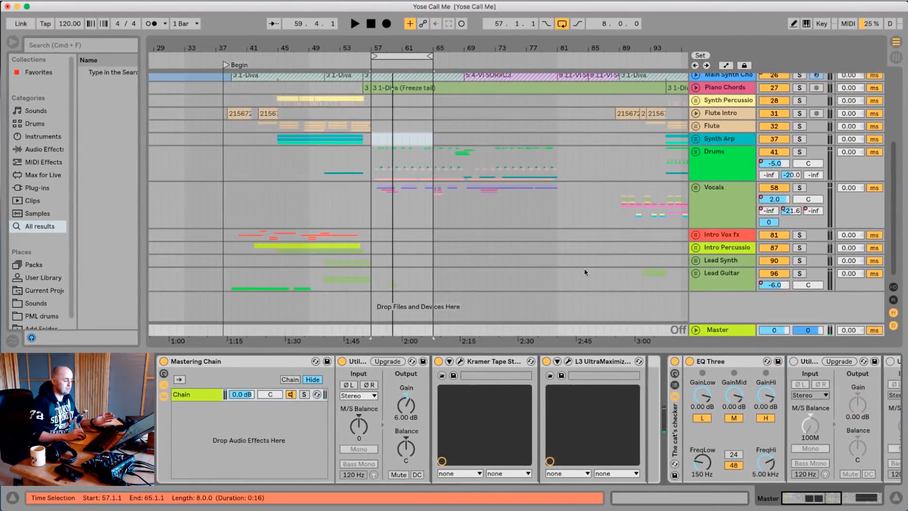
# Select 37.1.1 to 129.1.1 across Break Arp B through Drums, review the Master's Export Audio/Video settings, and close them without exporting
pyautogui.moveTo(514, 48); pyautogui.dragTo(514, 14)
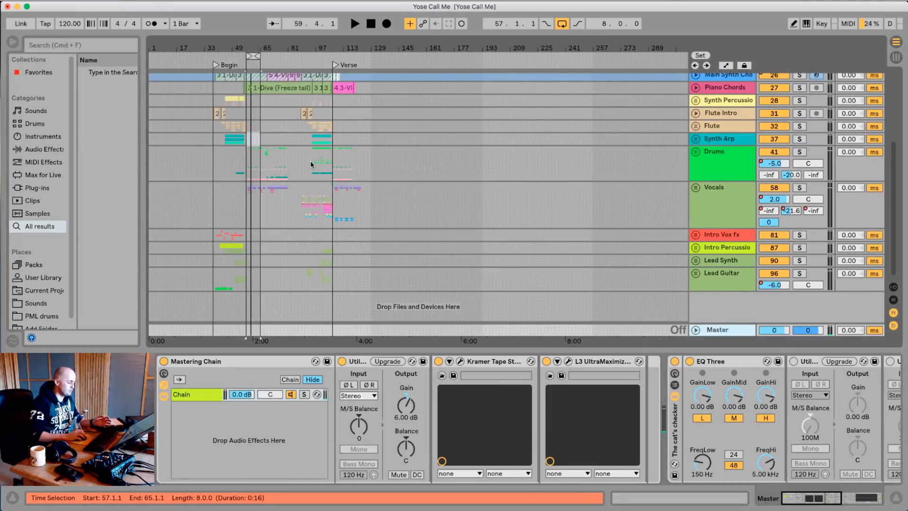
pyautogui.scroll(5, 651, 146)
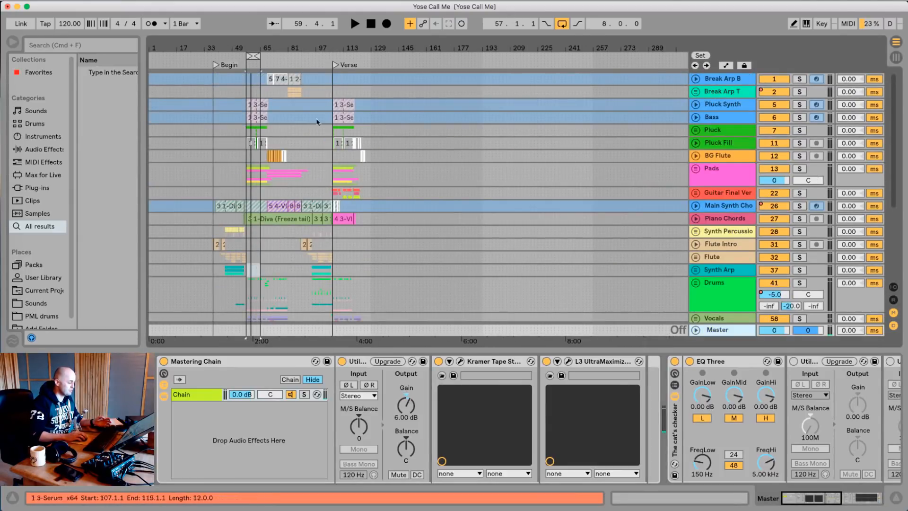
pyautogui.moveTo(211, 78); pyautogui.dragTo(371, 308)
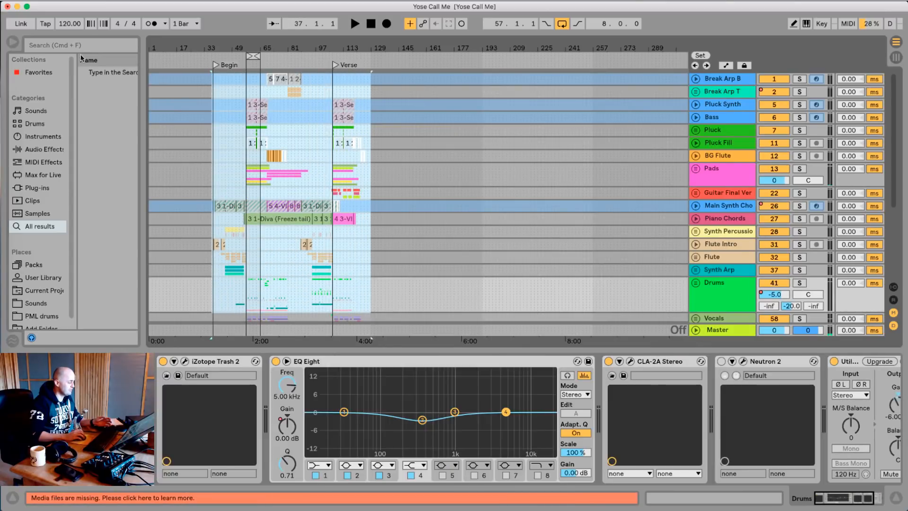
pyautogui.click(36, 1)
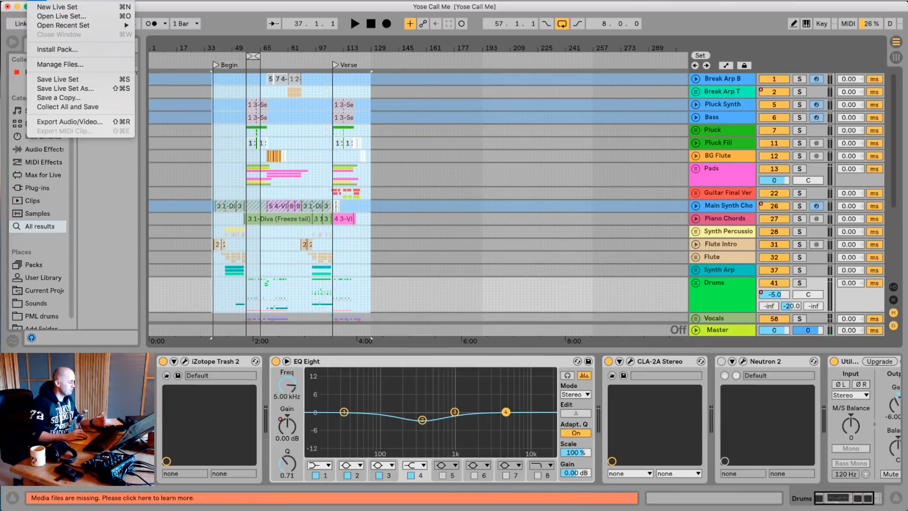
pyautogui.click(56, 122)
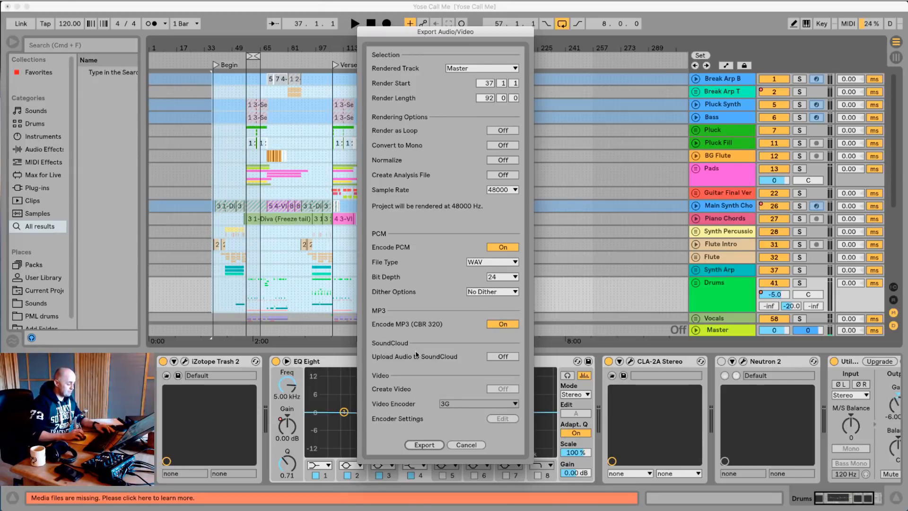
pyautogui.click(475, 447)
# Clear the time selection and place the insert marker at 31.1.1 on Lead Guitar
pyautogui.scroll(-5, 535, 211)
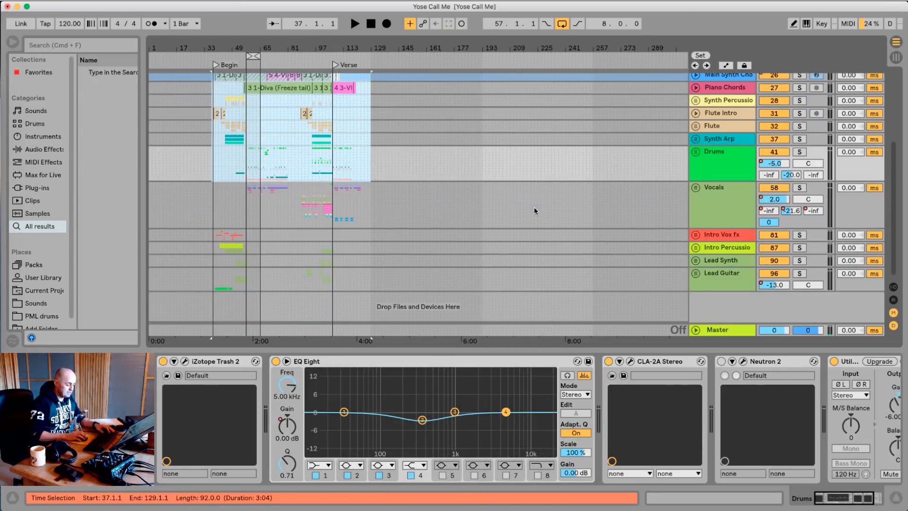
pyautogui.click(683, 296)
pyautogui.click(201, 283)
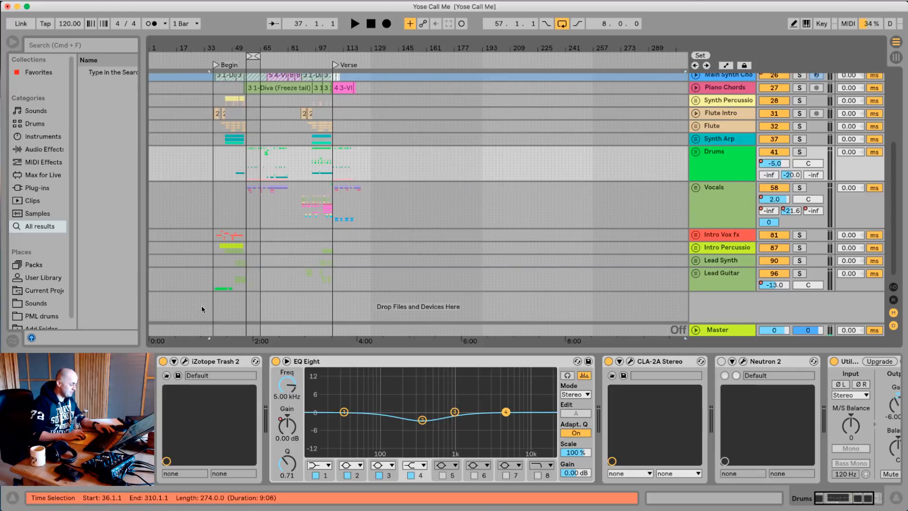
# Narrow the Live window to uncover the desktop, and in Finder open the Yose Call Me Project folder under Projects 2018 on the 4TB drive
pyautogui.moveTo(906, 293); pyautogui.dragTo(787, 283)
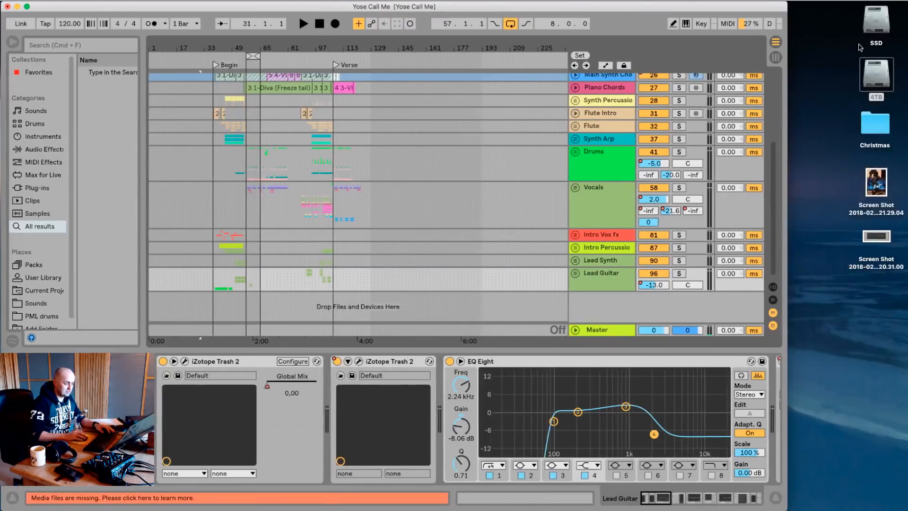
pyautogui.doubleClick(876, 68)
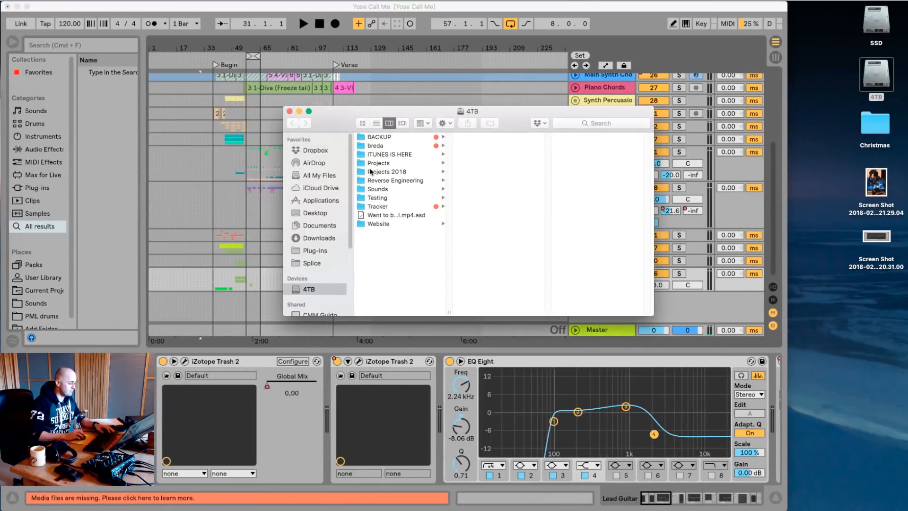
pyautogui.click(476, 137)
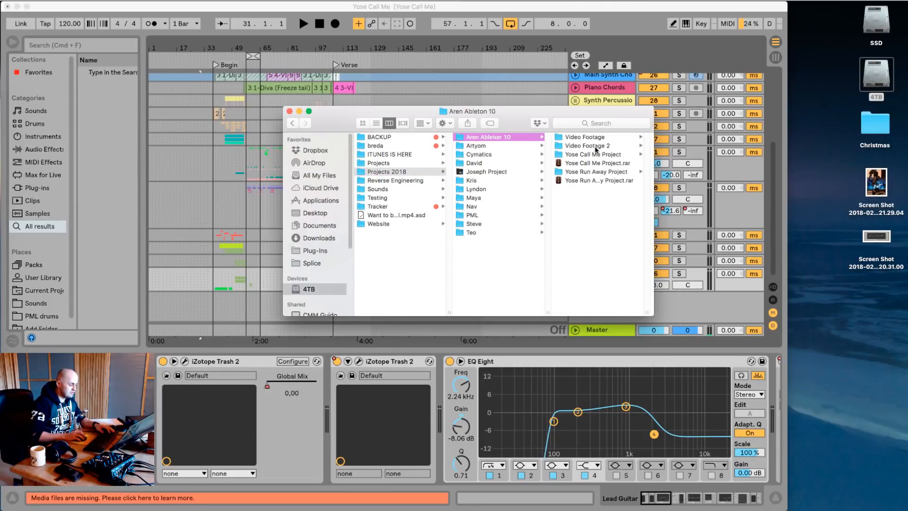
pyautogui.click(594, 154)
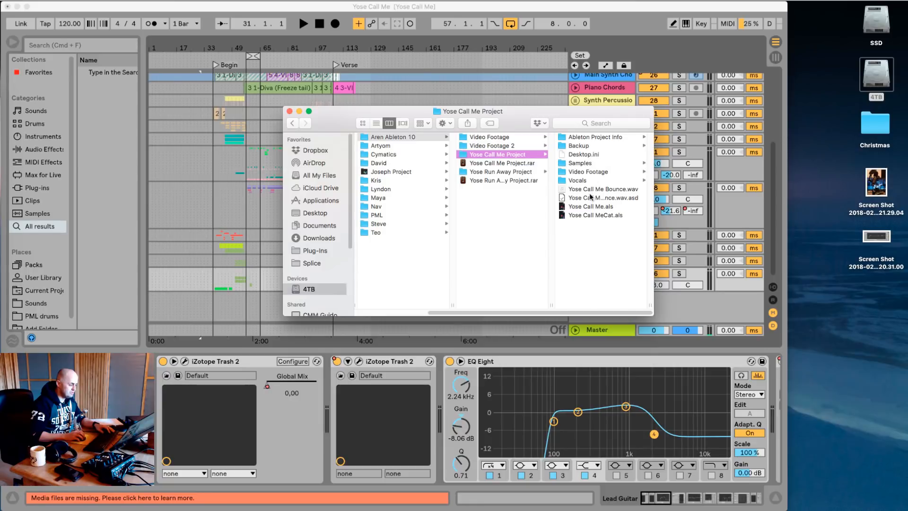
# Import Yose Call Me Bounce.wav onto a new audio track below Lead Guitar, close Finder, and move the clip's start to 38.1.1
pyautogui.moveTo(601, 189); pyautogui.dragTo(195, 316)
pyautogui.click(289, 112)
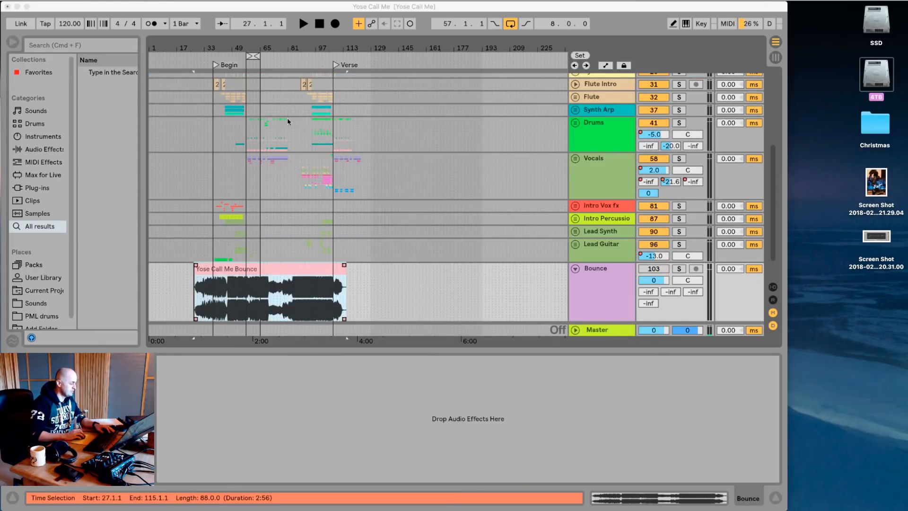
pyautogui.click(226, 269)
pyautogui.moveTo(242, 267); pyautogui.dragTo(261, 268)
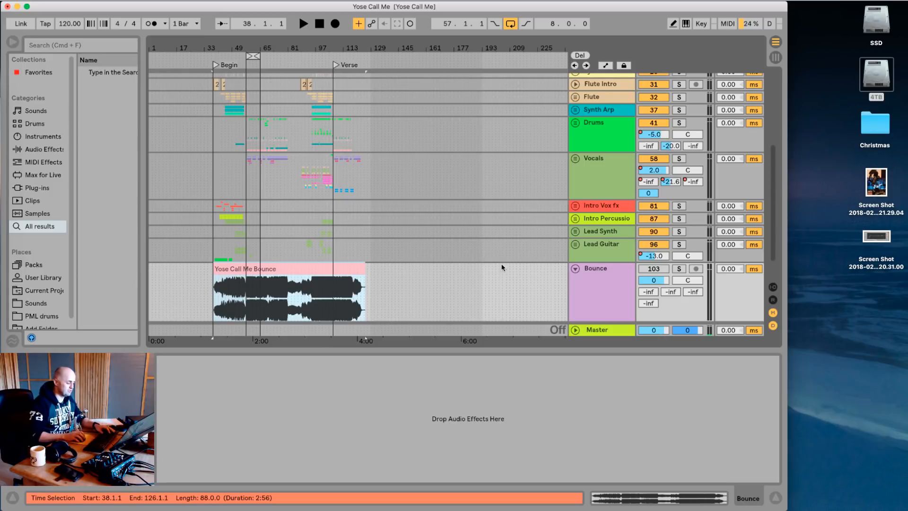
# Fold the Bounce track and set the arrangement to the Narrow adaptive grid
pyautogui.click(575, 269)
pyautogui.click(541, 287)
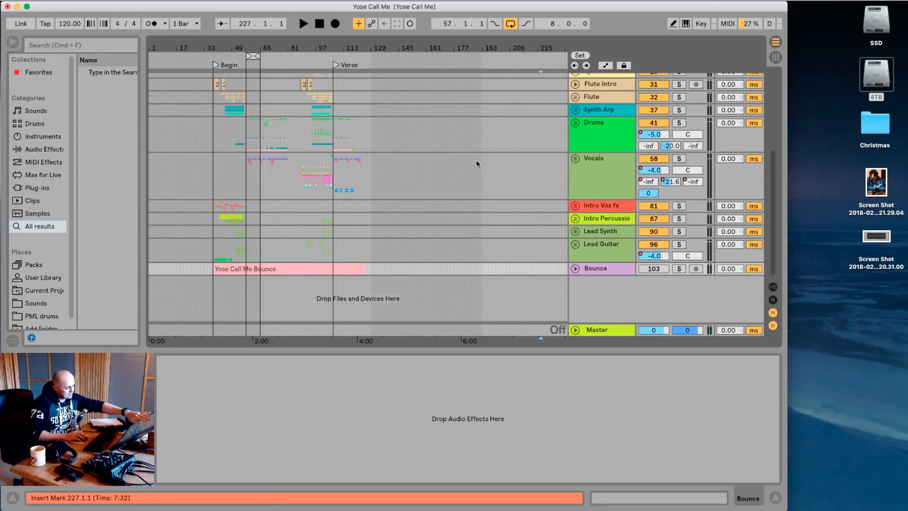
pyautogui.rightClick(465, 280)
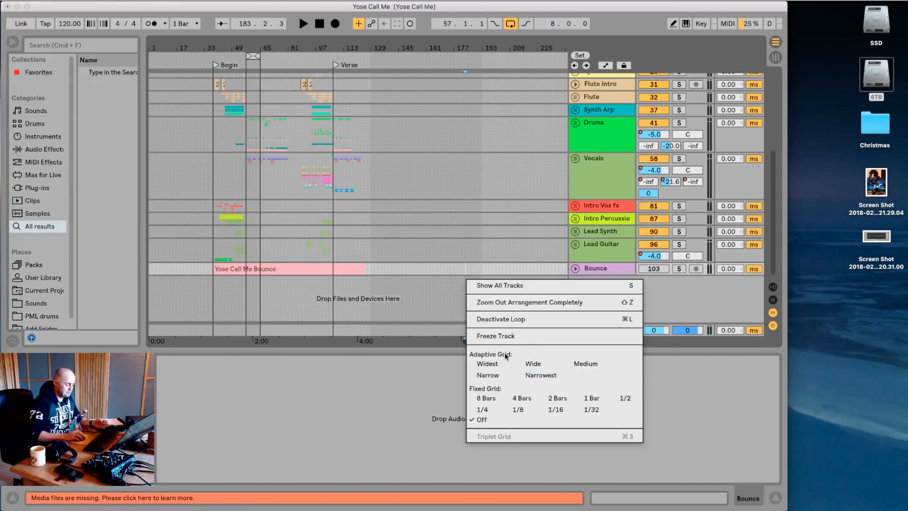
pyautogui.click(495, 376)
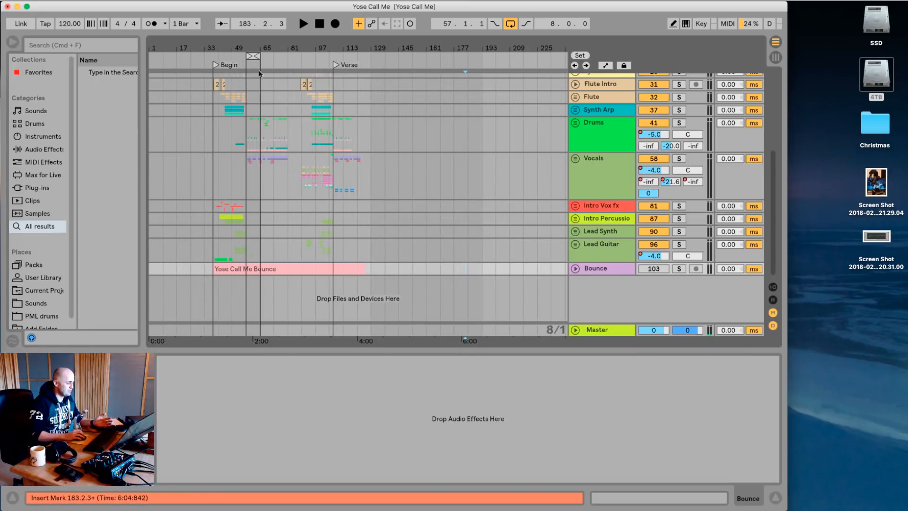
# Enlarge the Live window to full screen width and hide the track delay settings
pyautogui.doubleClick(299, 9)
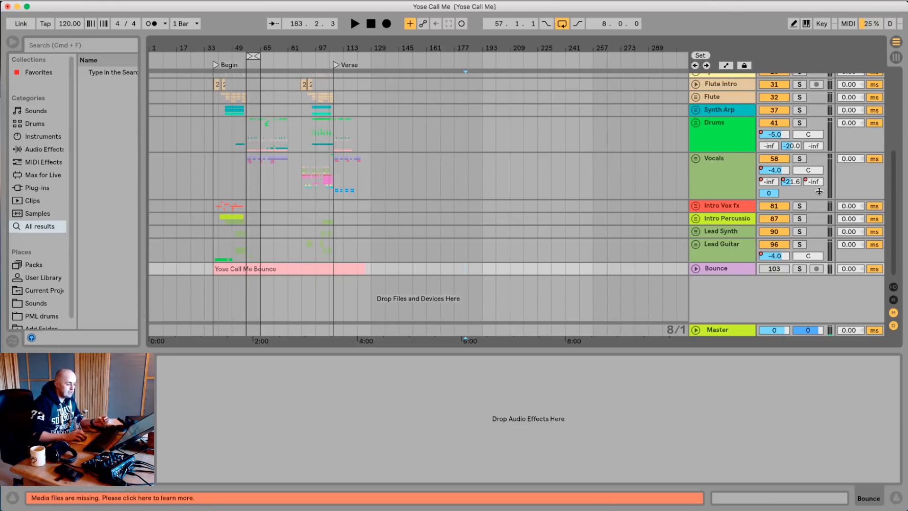
pyautogui.scroll(5, 736, 217)
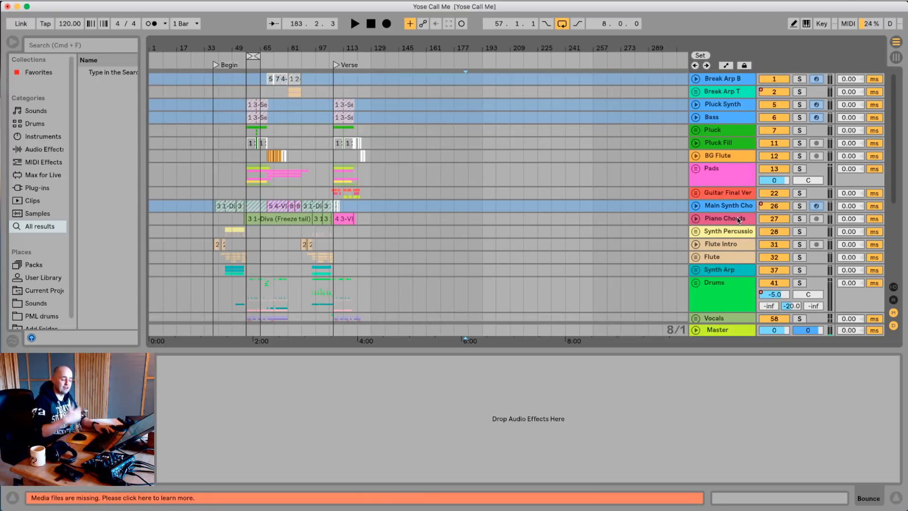
pyautogui.click(893, 327)
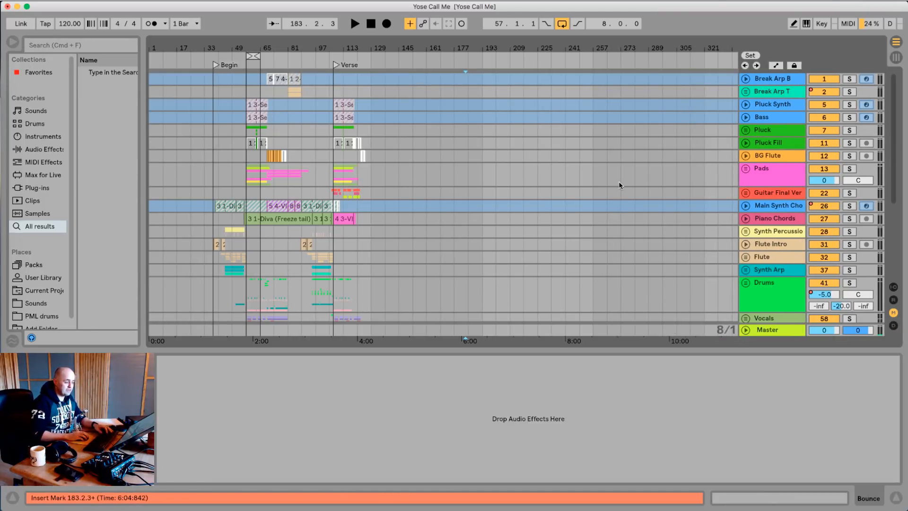
# Move the Drums group to the beginning of the track list, above Break Arp B
pyautogui.scroll(-3, 619, 184)
pyautogui.click(762, 253)
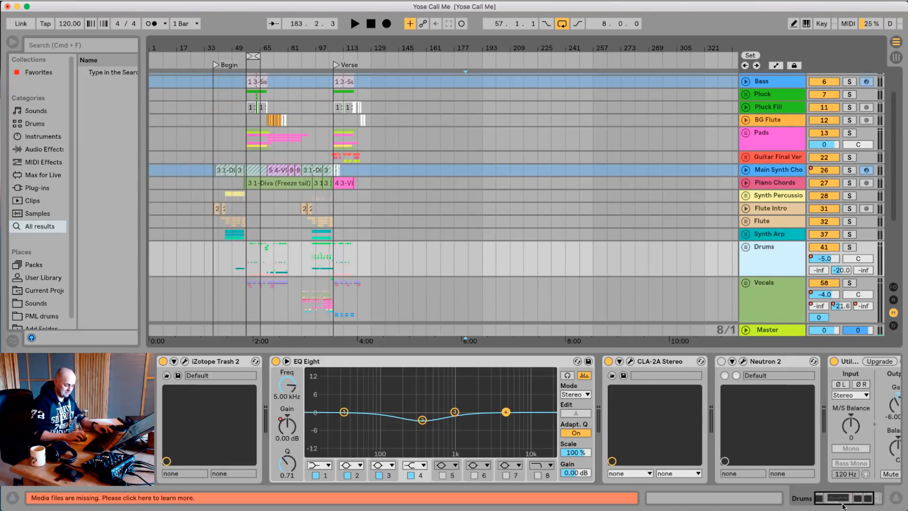
pyautogui.moveTo(842, 501); pyautogui.dragTo(787, 502)
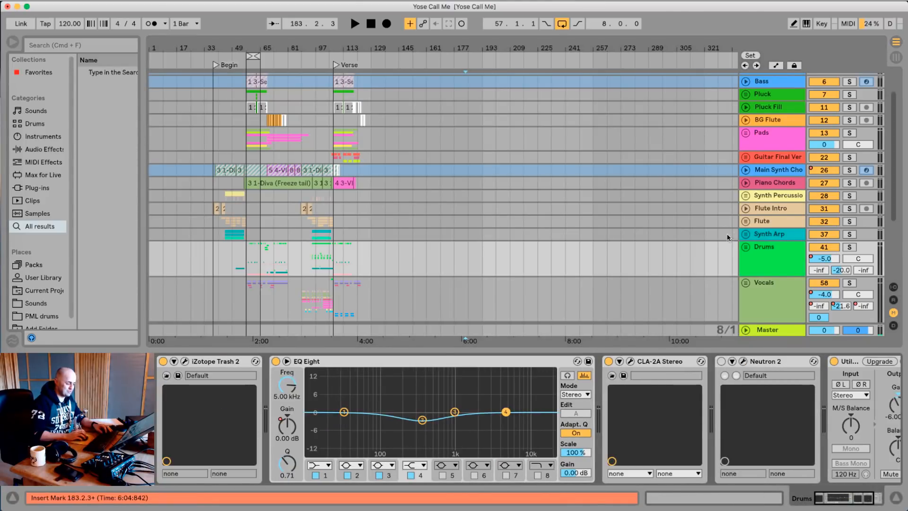
pyautogui.click(766, 249)
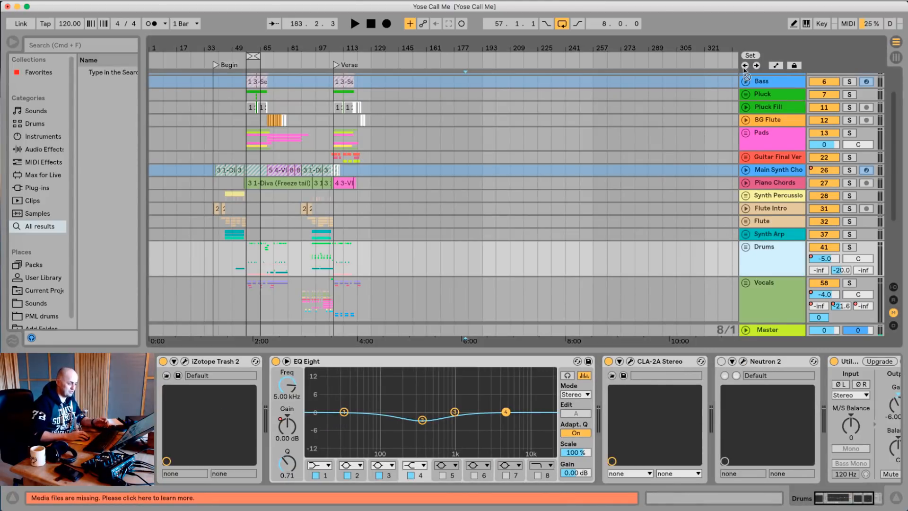
pyautogui.scroll(3, 758, 80)
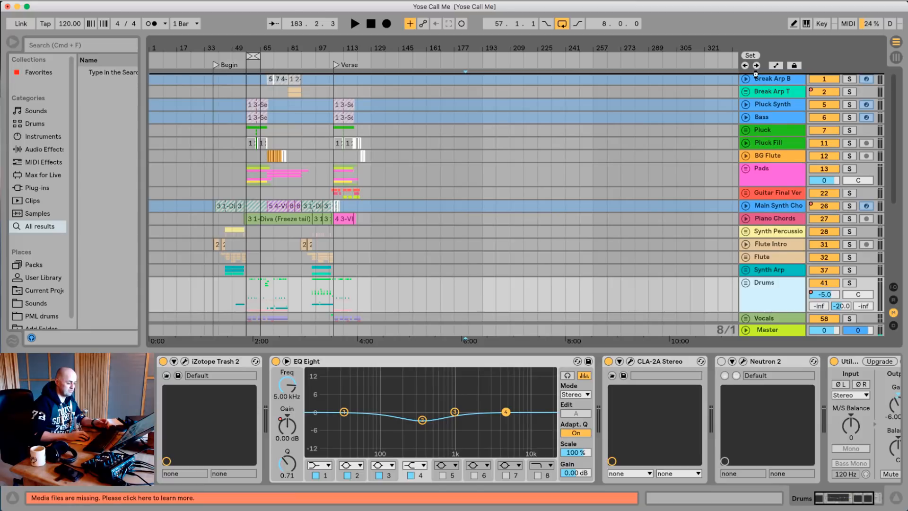
pyautogui.moveTo(755, 74); pyautogui.dragTo(761, 82)
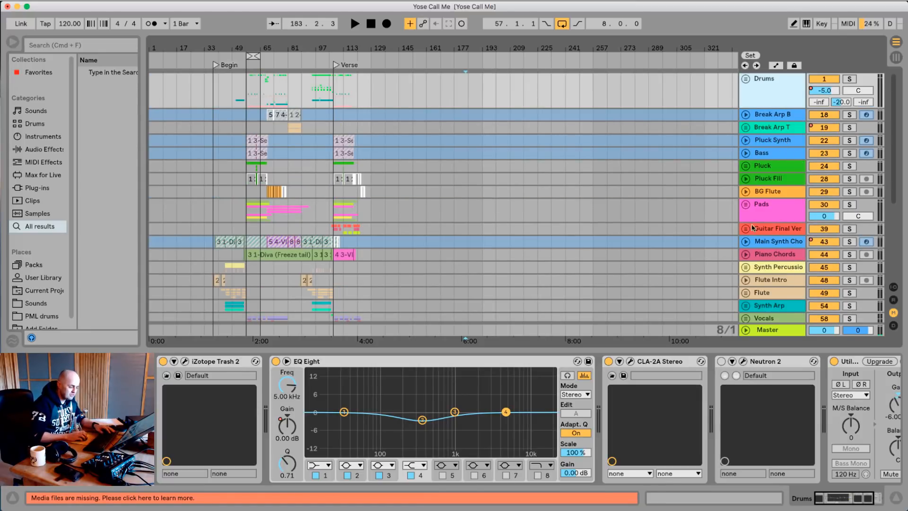
# Move the Intro Percussion group into the Drums group
pyautogui.click(772, 205)
pyautogui.scroll(-6, 775, 208)
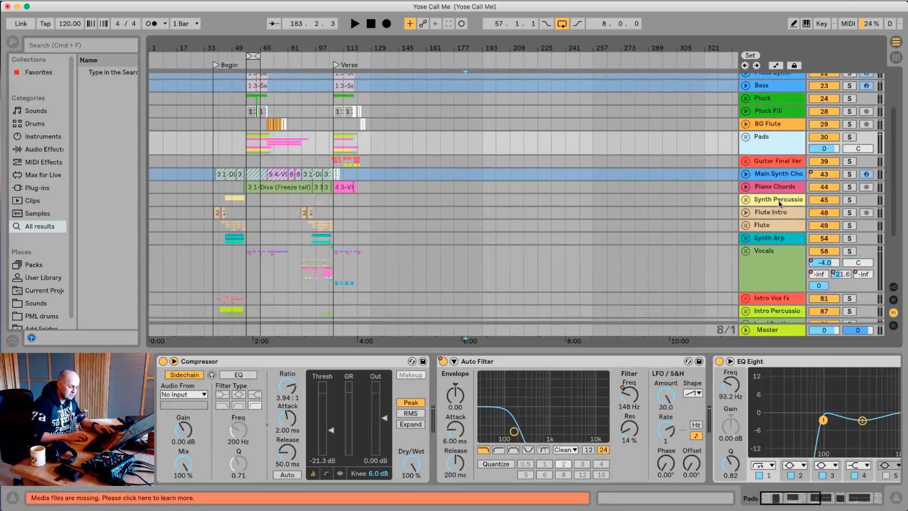
pyautogui.click(784, 236)
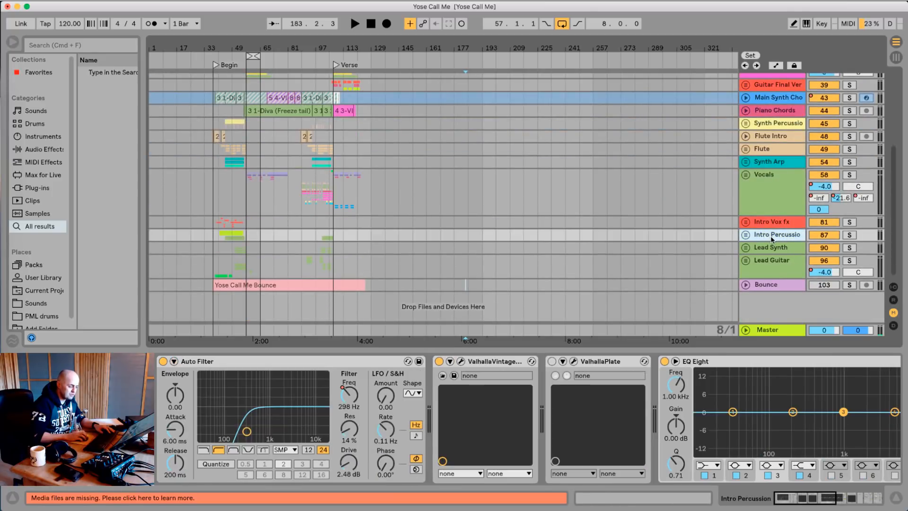
pyautogui.scroll(4, 772, 212)
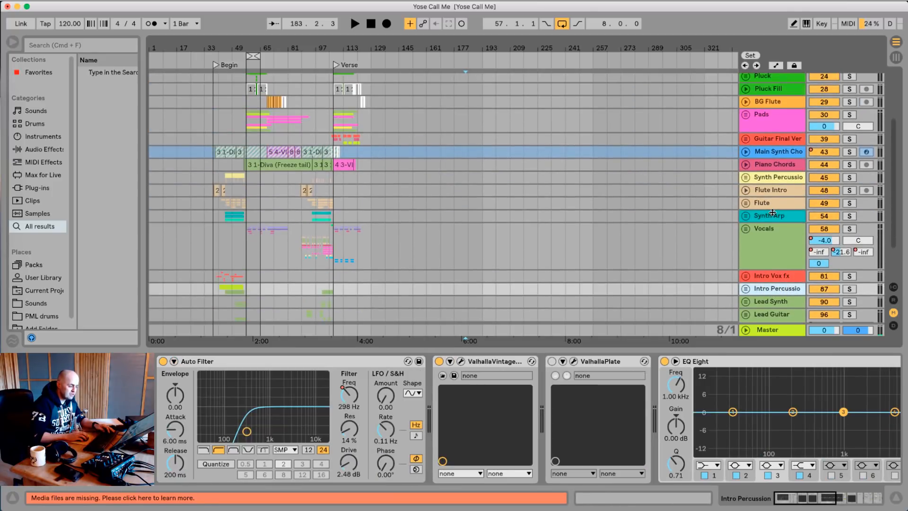
pyautogui.scroll(1, 772, 213)
pyautogui.scroll(4, 772, 213)
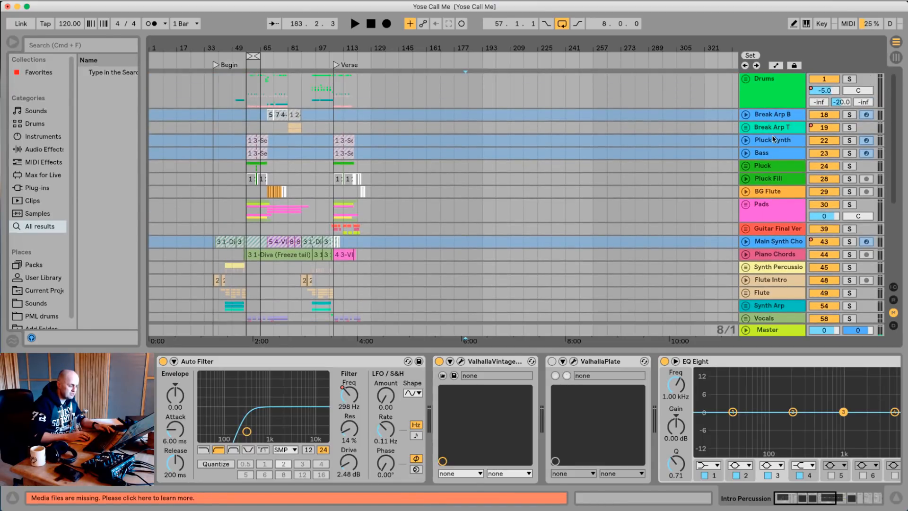
pyautogui.scroll(-10, 782, 215)
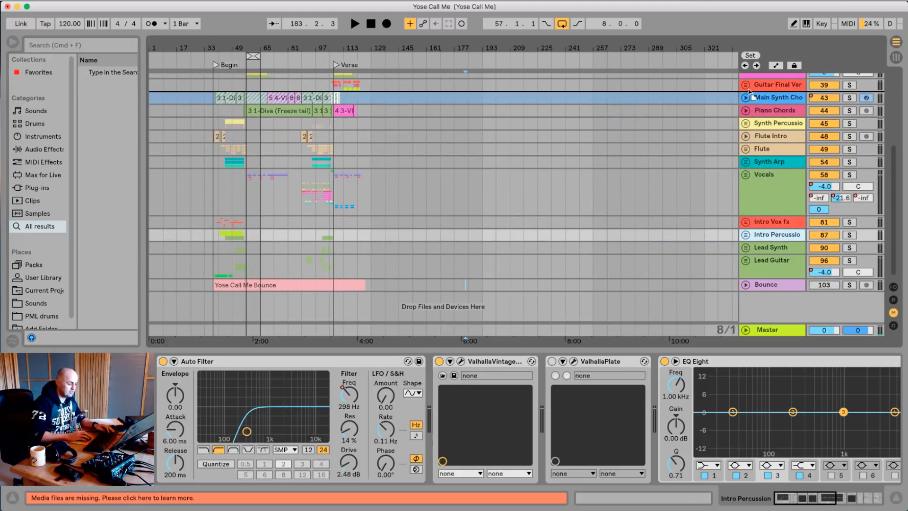
pyautogui.scroll(5, 772, 239)
pyautogui.moveTo(755, 58); pyautogui.dragTo(761, 108)
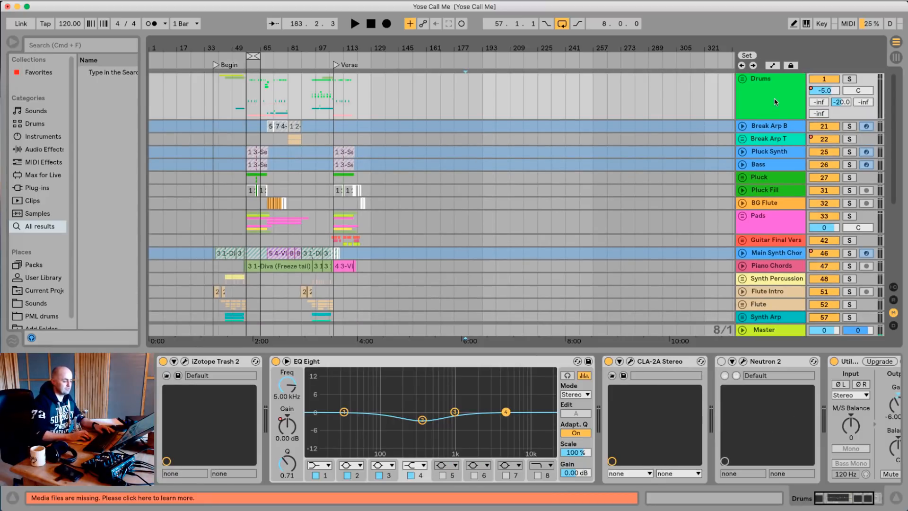
# Color the Drums group white and assign that color to its grouped tracks and clips
pyautogui.rightClick(776, 101)
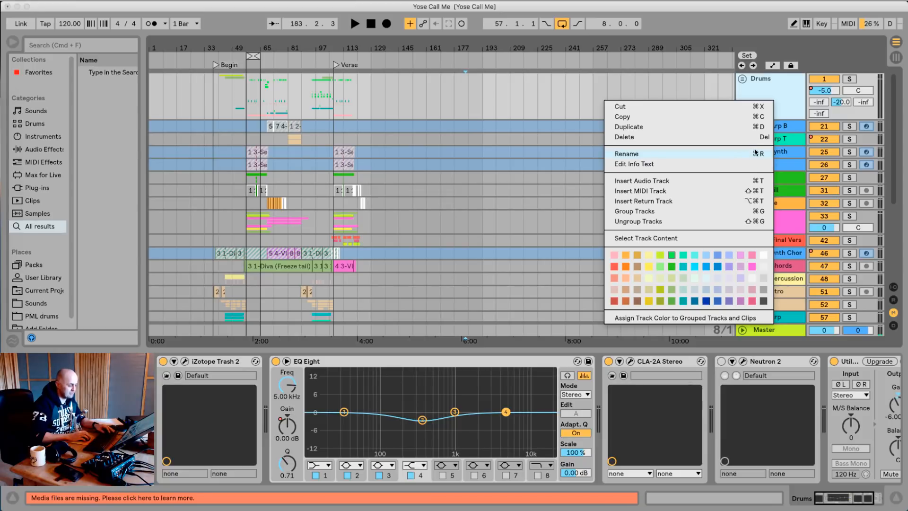
pyautogui.click(763, 255)
pyautogui.rightClick(776, 93)
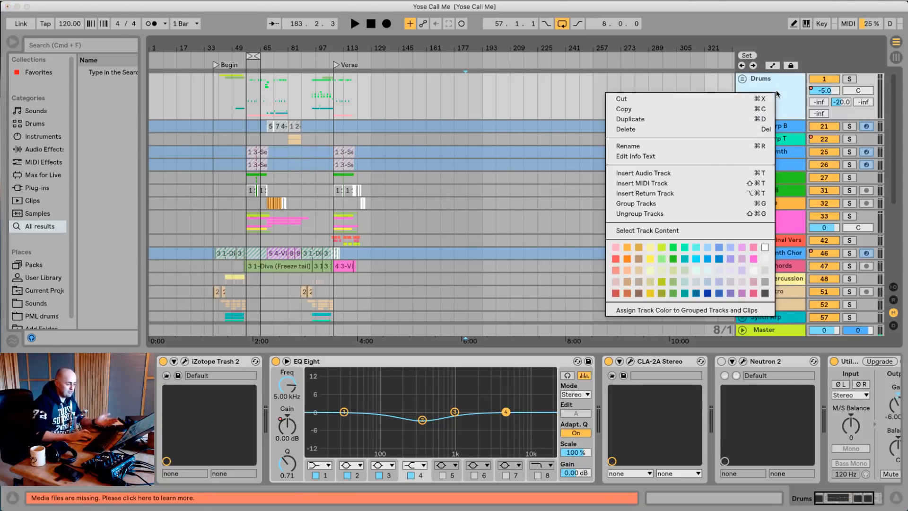
pyautogui.click(654, 311)
# Unfold the Drums group, collapse all the tracks inside it from Kick onward, and fold the group again
pyautogui.click(742, 79)
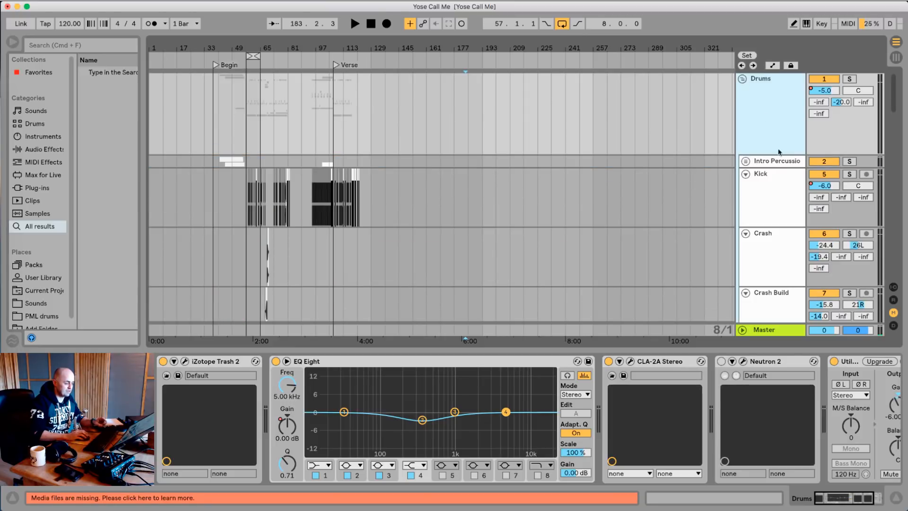
pyautogui.scroll(-10, 785, 171)
pyautogui.scroll(10, 779, 197)
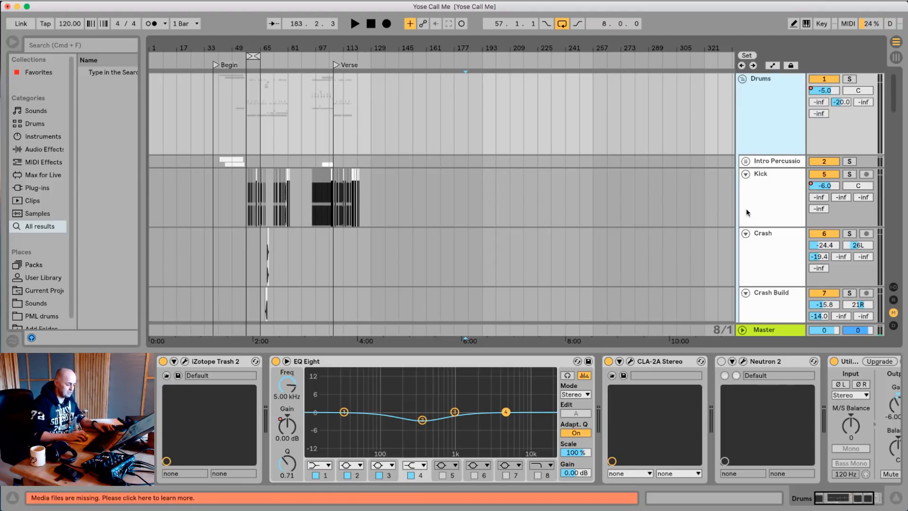
pyautogui.keyDown('alt'); pyautogui.click(746, 175); pyautogui.keyUp('alt')
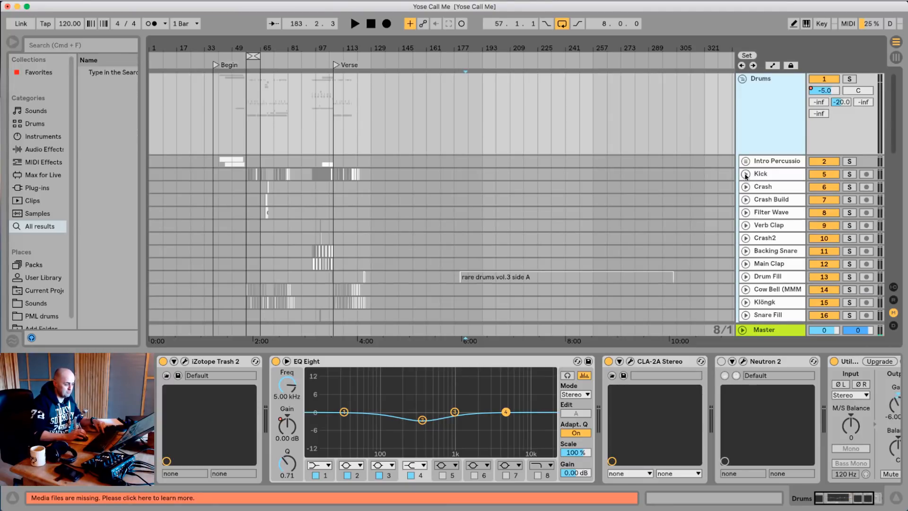
pyautogui.scroll(-5, 777, 215)
pyautogui.scroll(5, 775, 208)
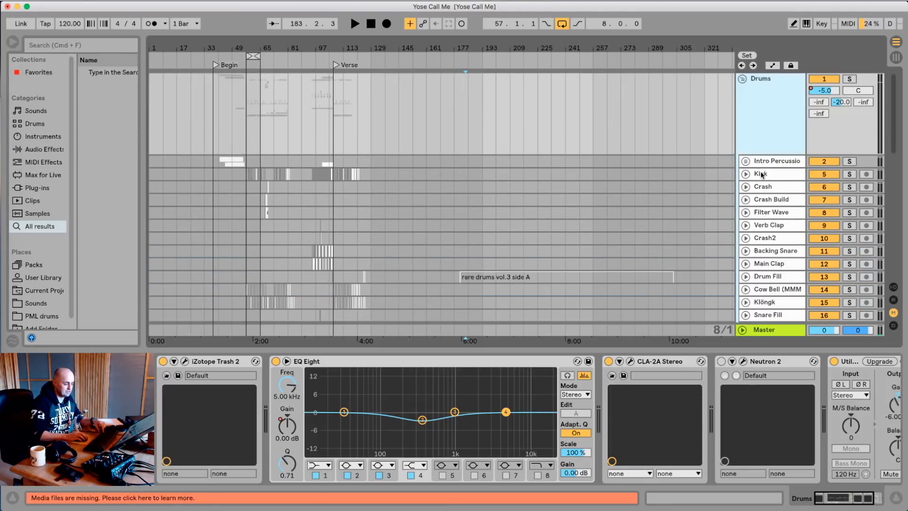
pyautogui.click(742, 78)
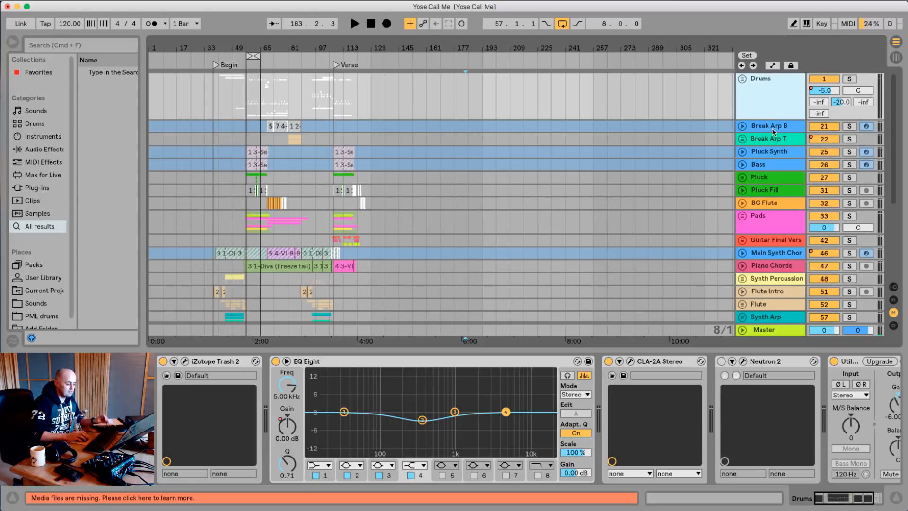
# Move the Bass track directly below the Drums group, above Break Arp B, and color it brown
pyautogui.scroll(-5, 777, 178)
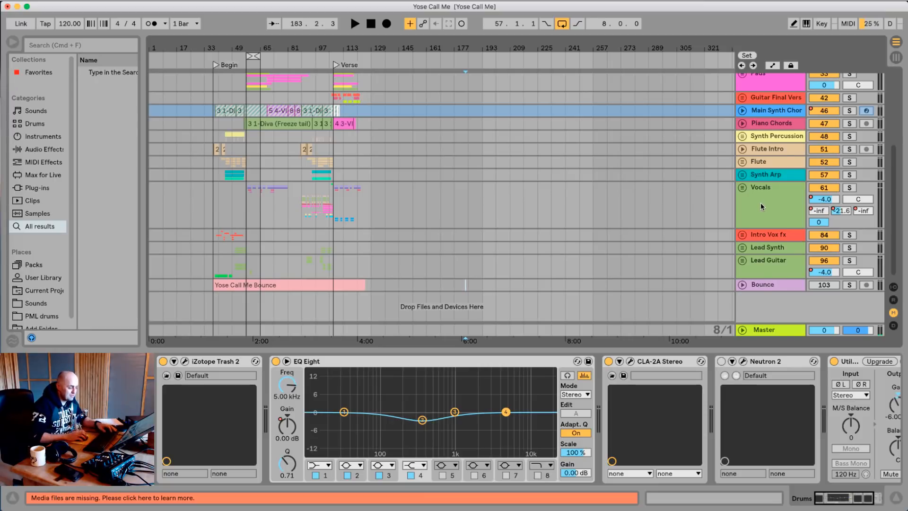
pyautogui.scroll(5, 765, 207)
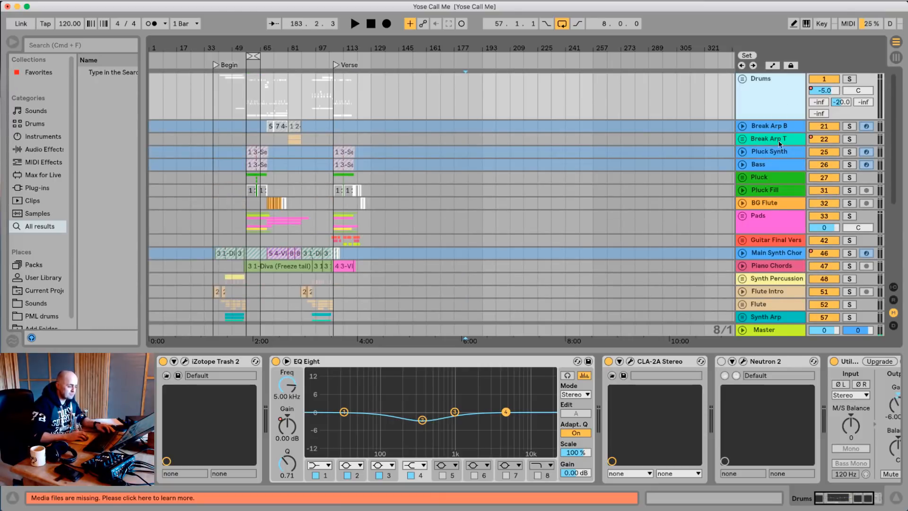
pyautogui.scroll(-5, 777, 156)
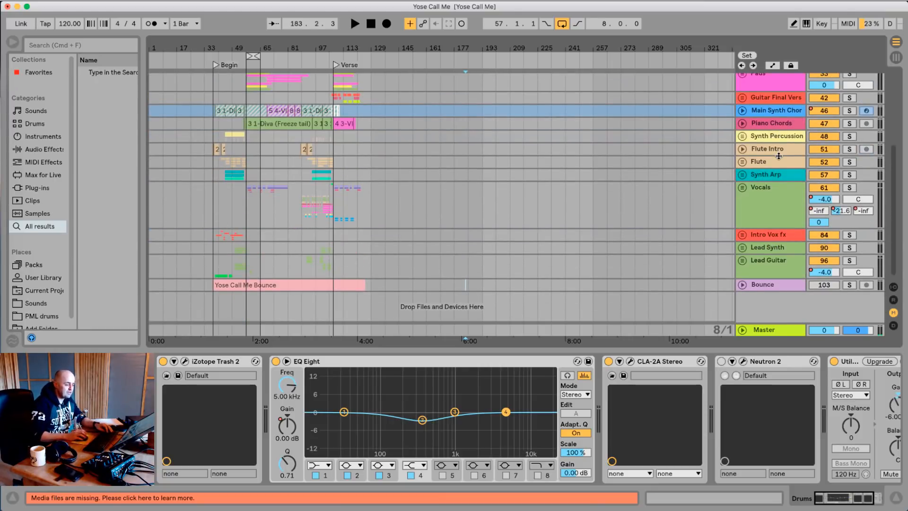
pyautogui.scroll(5, 785, 165)
pyautogui.scroll(2, 788, 176)
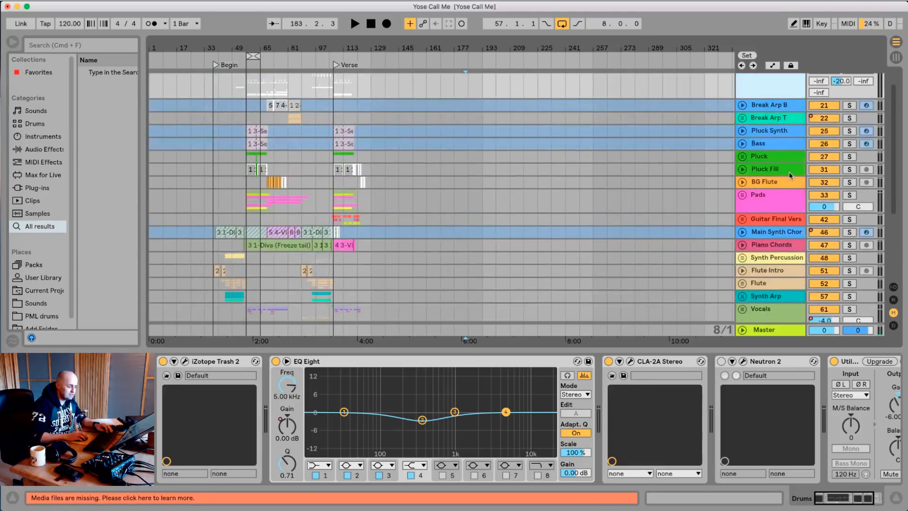
pyautogui.click(780, 143)
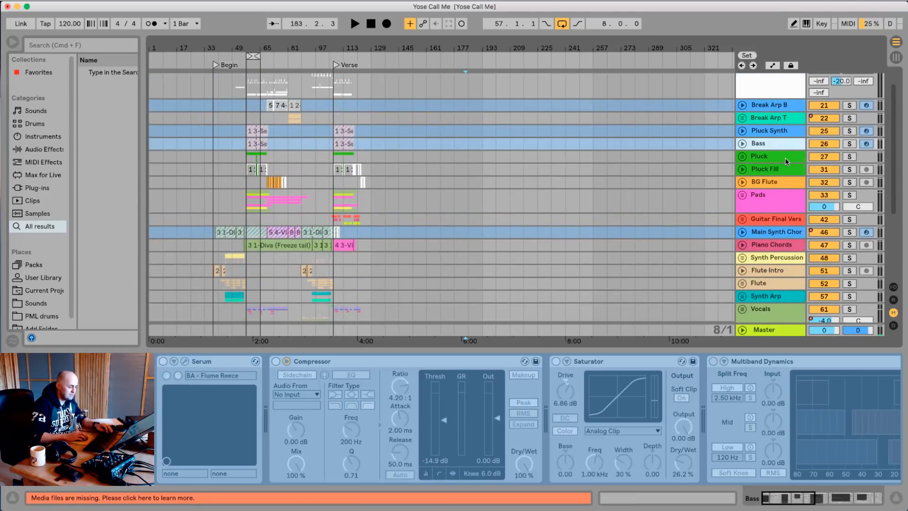
pyautogui.scroll(-4, 785, 161)
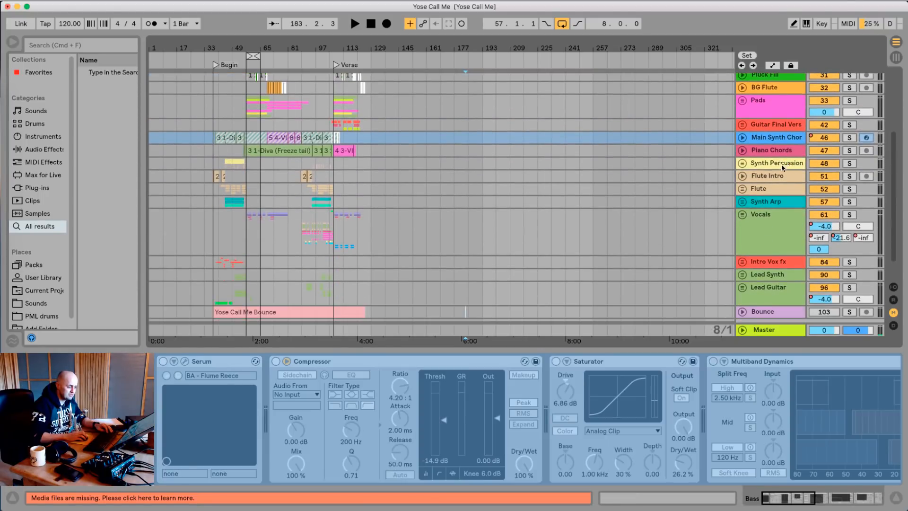
pyautogui.scroll(-2, 781, 167)
pyautogui.scroll(5, 761, 278)
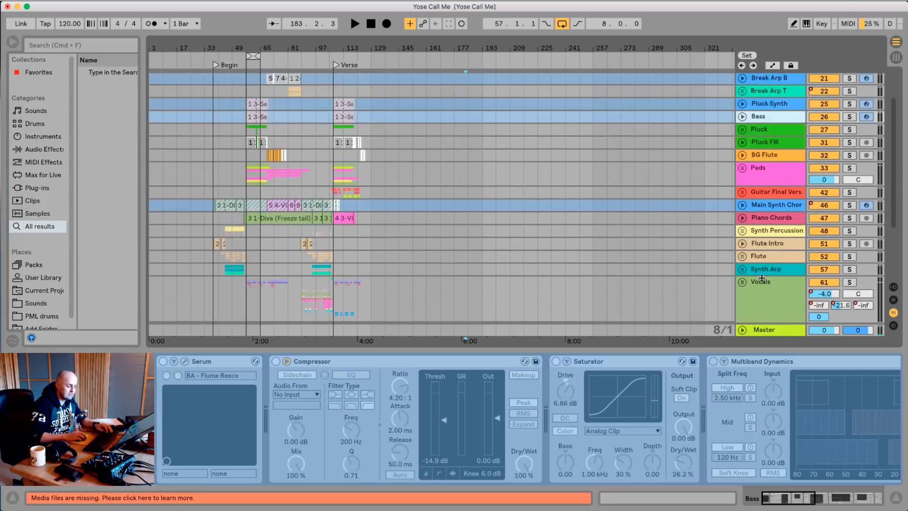
pyautogui.scroll(2, 761, 278)
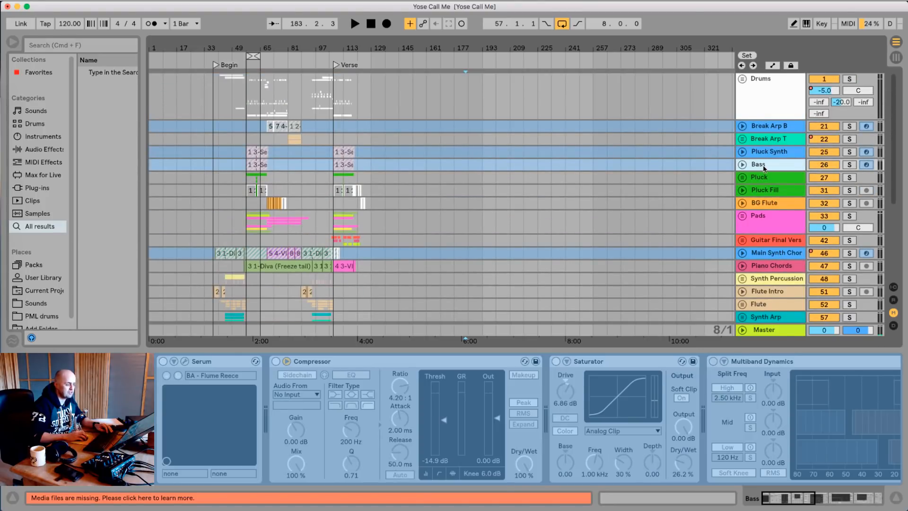
pyautogui.moveTo(765, 168); pyautogui.dragTo(778, 125)
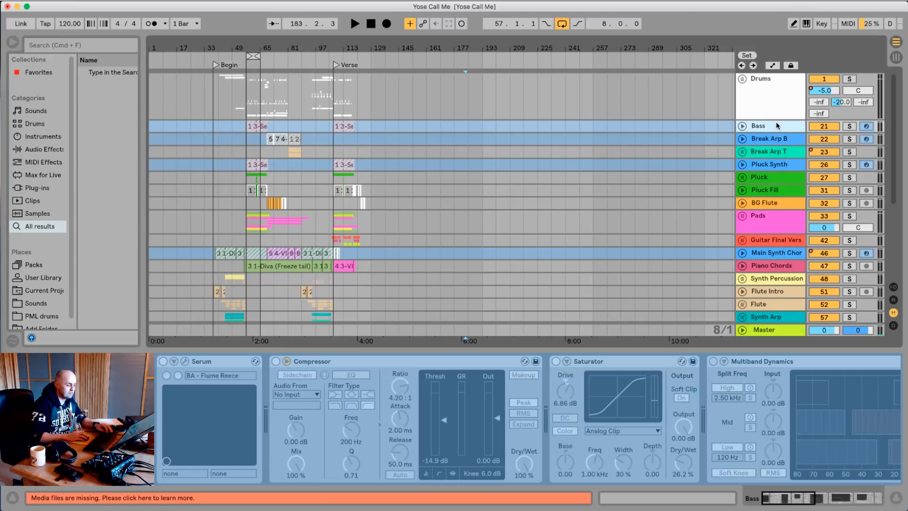
pyautogui.rightClick(777, 125)
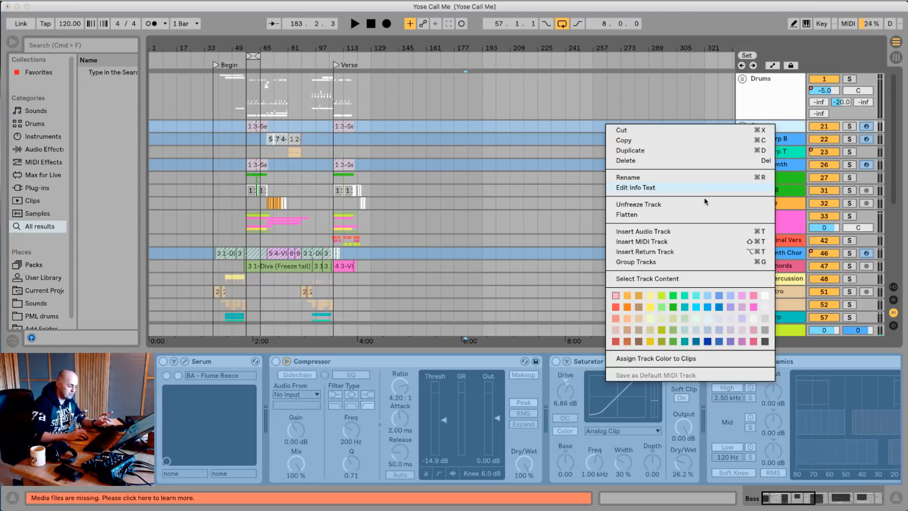
pyautogui.click(628, 331)
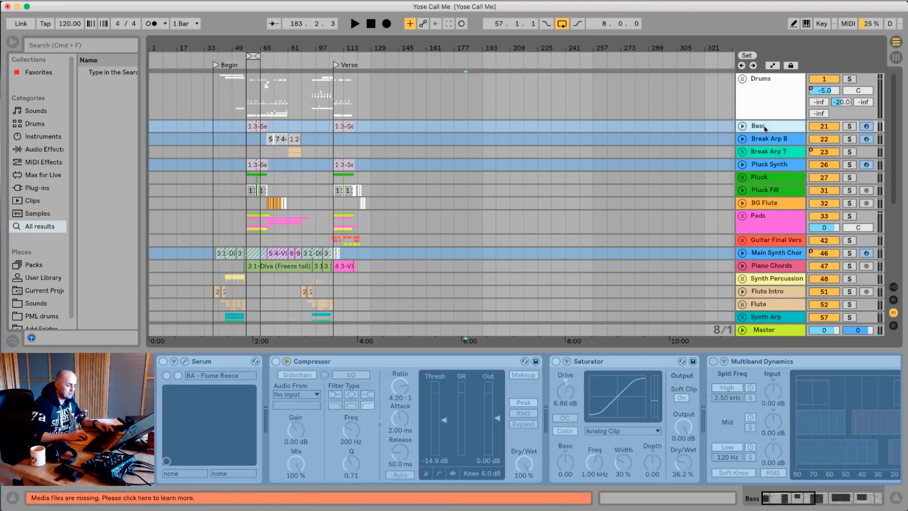
# Put the Bass track in its own group named Bass and fold that group
pyautogui.press('super+g')
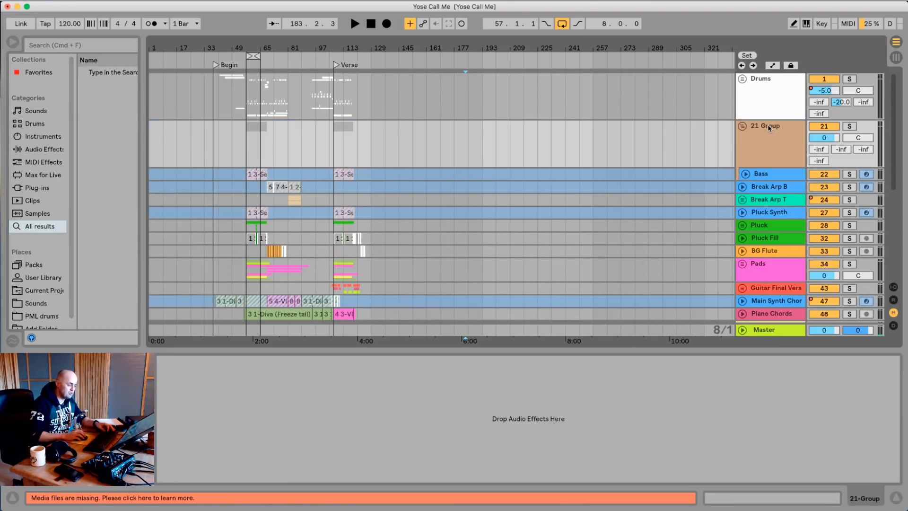
pyautogui.press('super+r')
pyautogui.write('Ba')
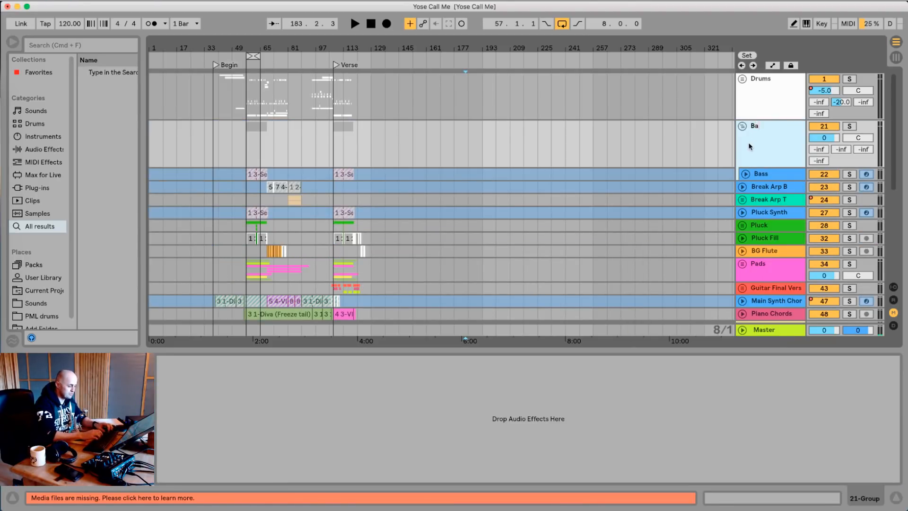
pyautogui.press('Return')
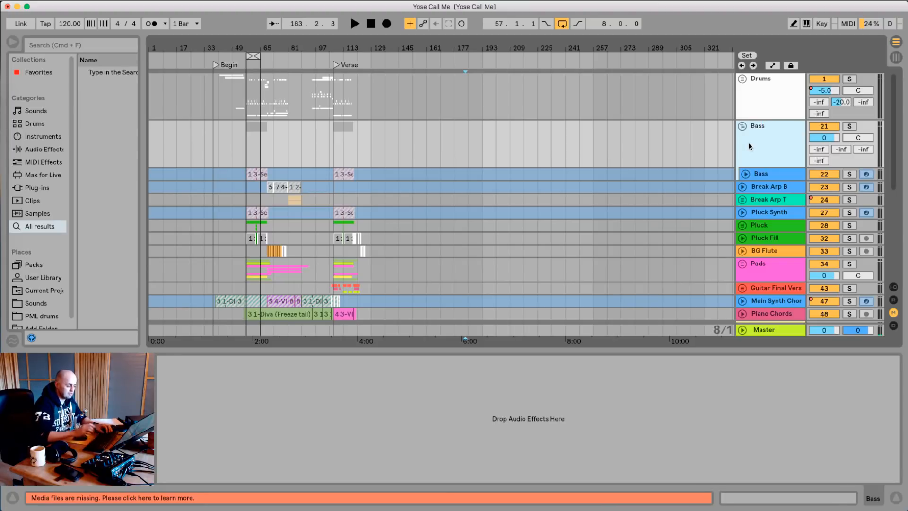
pyautogui.click(742, 126)
# Group the Break Arp, Pluck, BG Flute, Pads, Main Synth Chords, Synth Percussion, Flute Intro, Flute, Synth Arp and Lead Synth tracks together
pyautogui.click(767, 139)
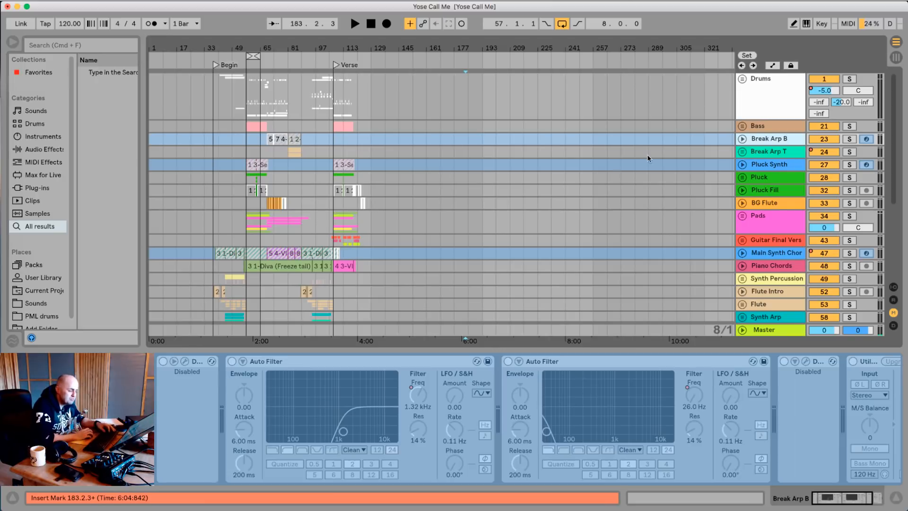
pyautogui.click(769, 151)
pyautogui.click(766, 164)
pyautogui.click(764, 177)
pyautogui.click(766, 190)
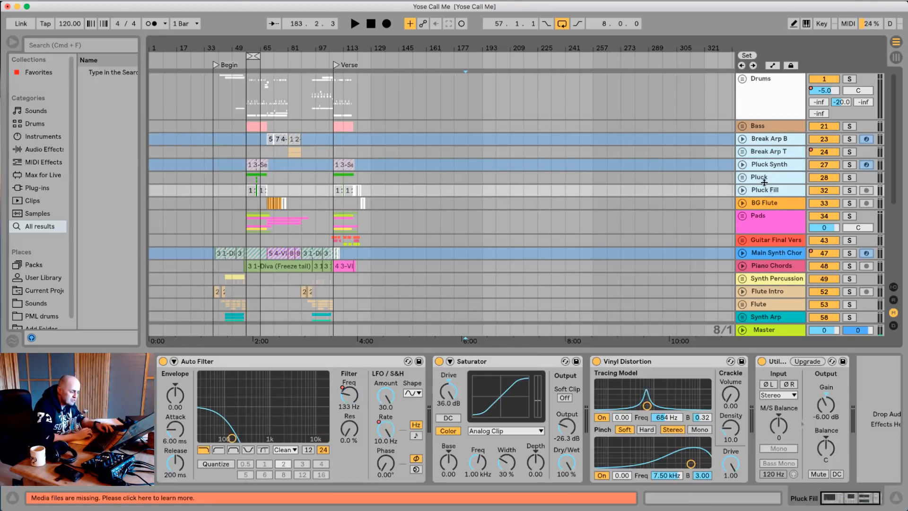
pyautogui.click(765, 202)
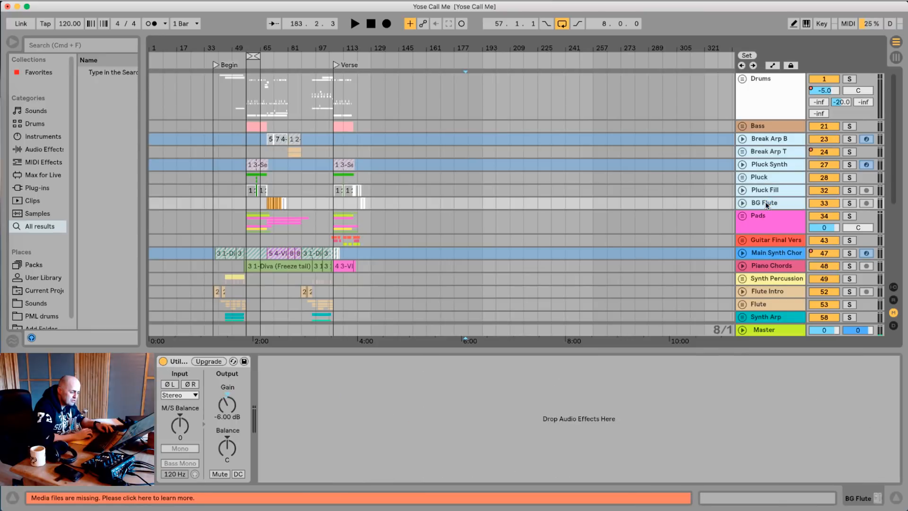
pyautogui.click(759, 217)
pyautogui.click(770, 253)
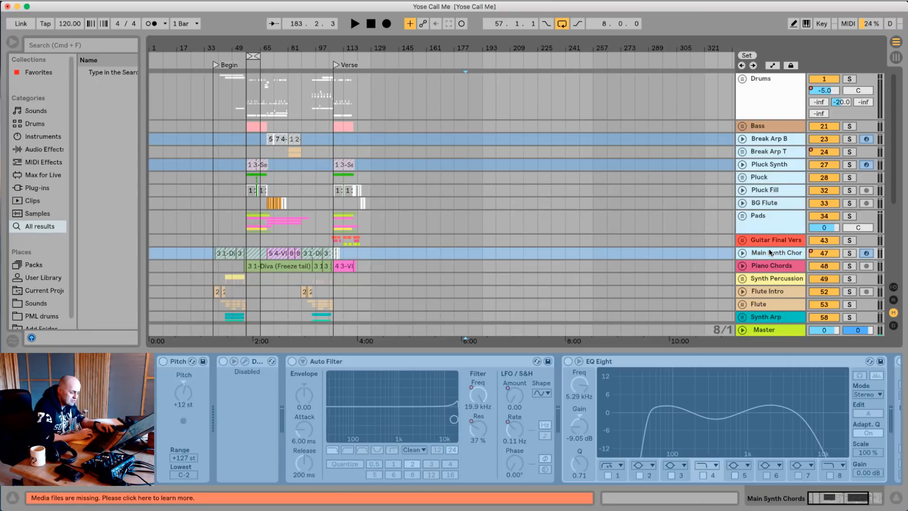
pyautogui.scroll(-2, 772, 232)
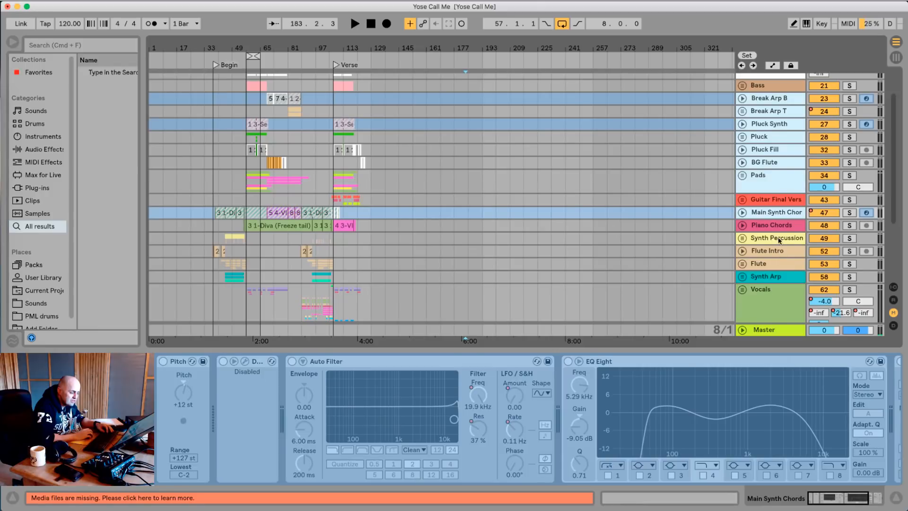
pyautogui.click(771, 239)
pyautogui.click(771, 252)
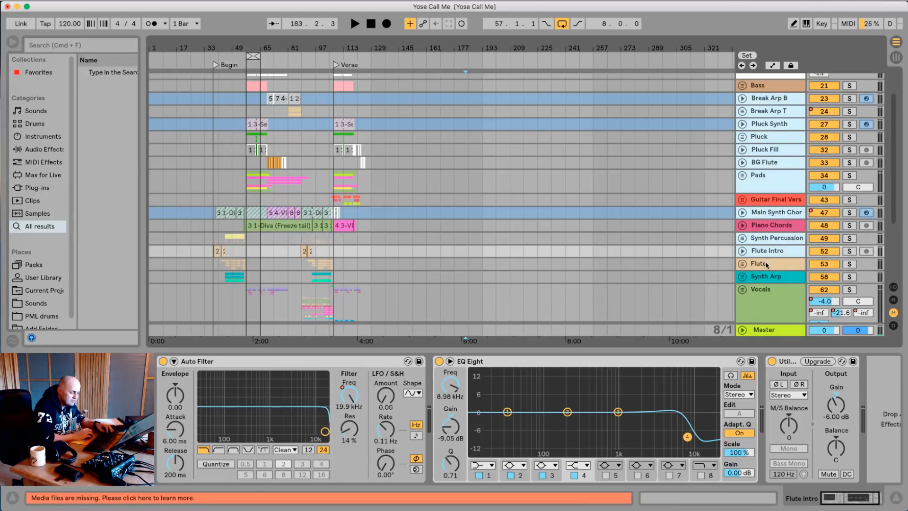
pyautogui.click(767, 264)
pyautogui.scroll(-3, 770, 255)
pyautogui.click(772, 196)
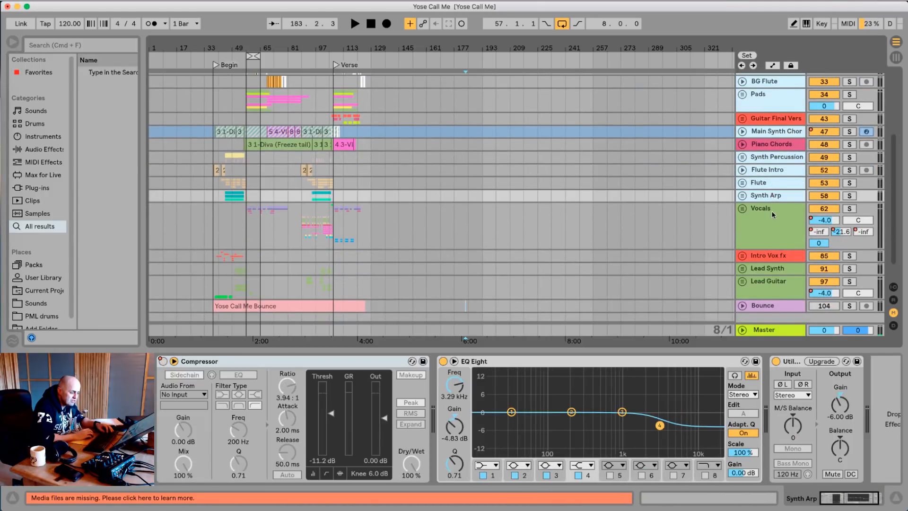
pyautogui.click(770, 269)
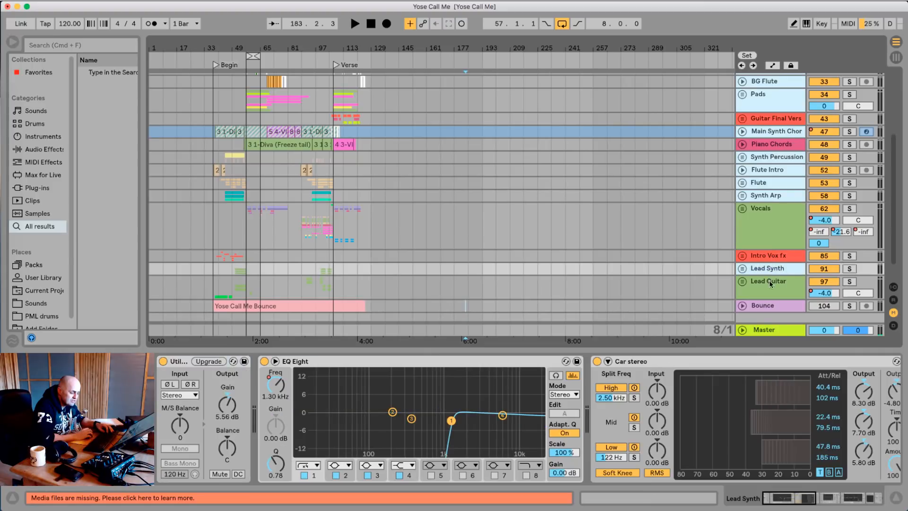
pyautogui.click(771, 284)
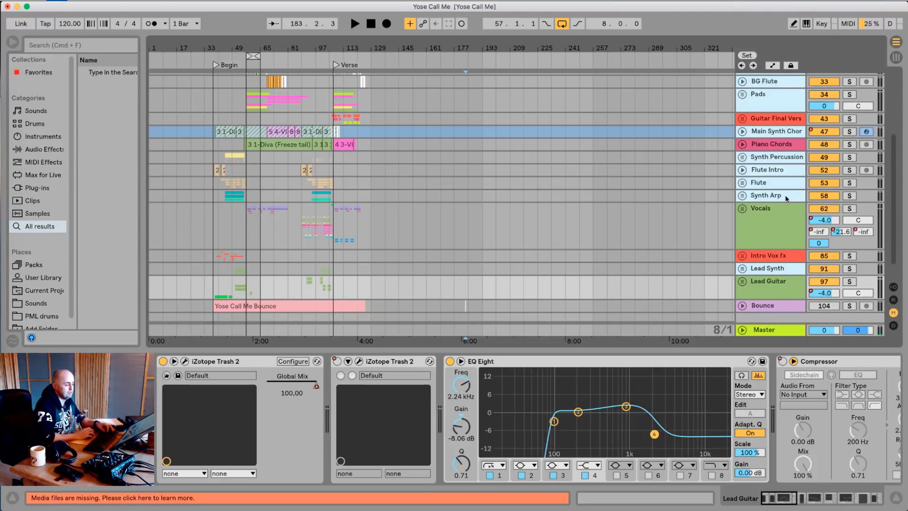
pyautogui.press('super+g')
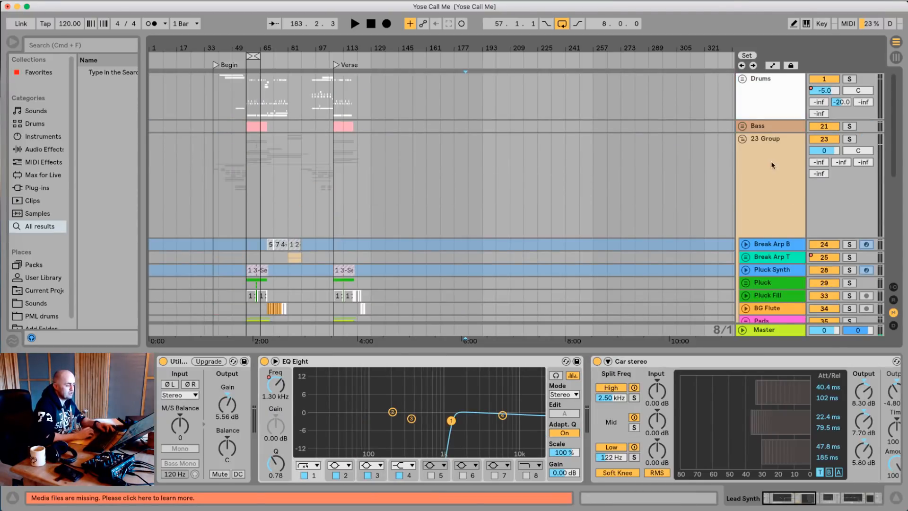
# Name the new group below Bass Harmonics
pyautogui.click(768, 140)
pyautogui.write('Ha')
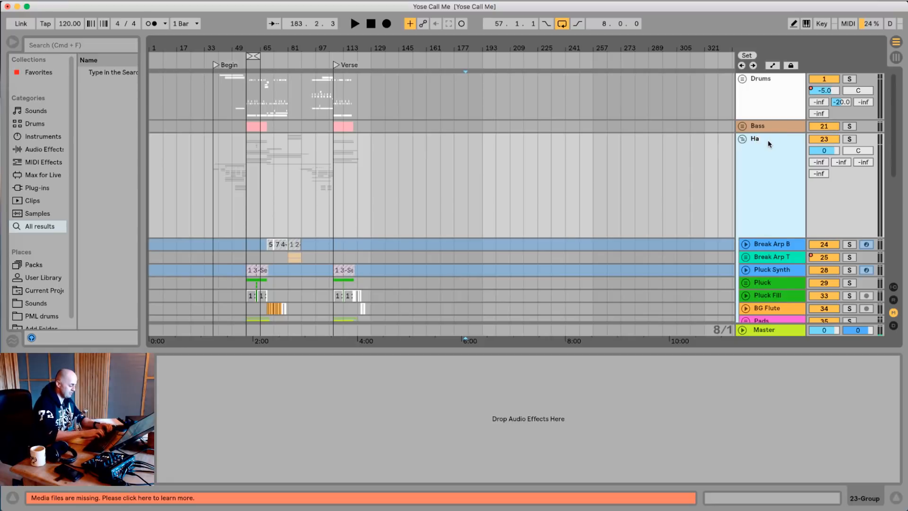
pyautogui.write('rmonics')
pyautogui.press('Return')
# Color the Harmonics group pale mauve with its grouped tracks and clips matching, and fold the group
pyautogui.rightClick(768, 141)
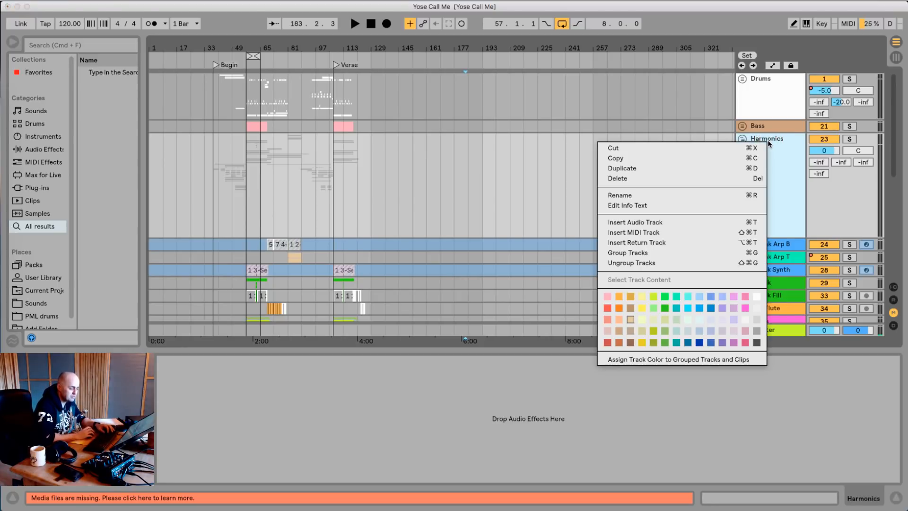
pyautogui.click(734, 332)
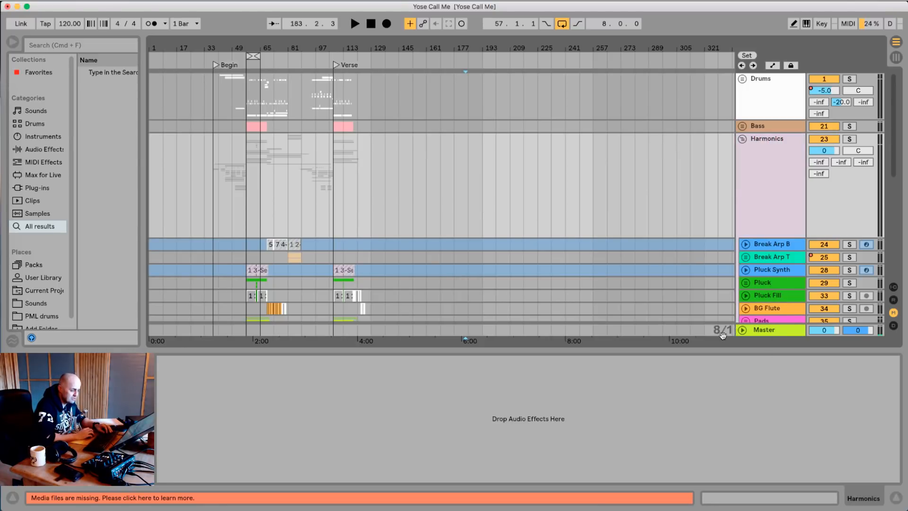
pyautogui.rightClick(771, 208)
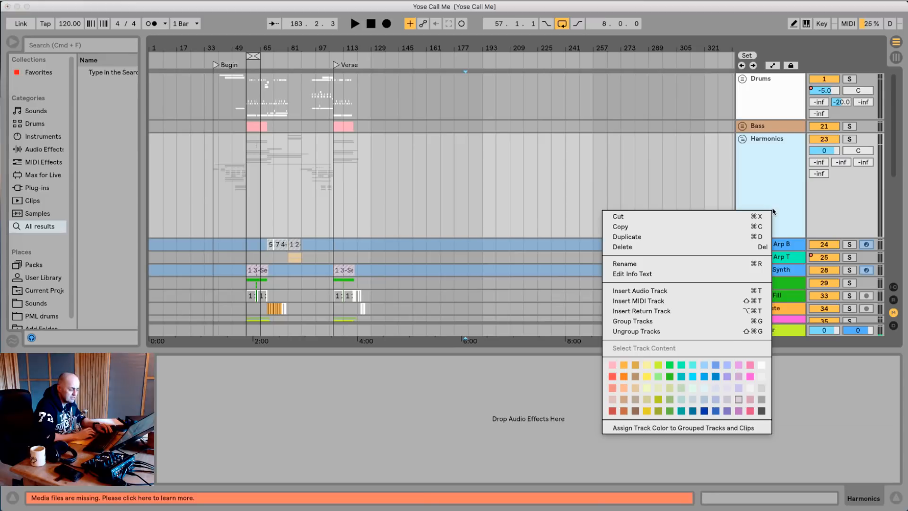
pyautogui.click(681, 428)
pyautogui.click(742, 139)
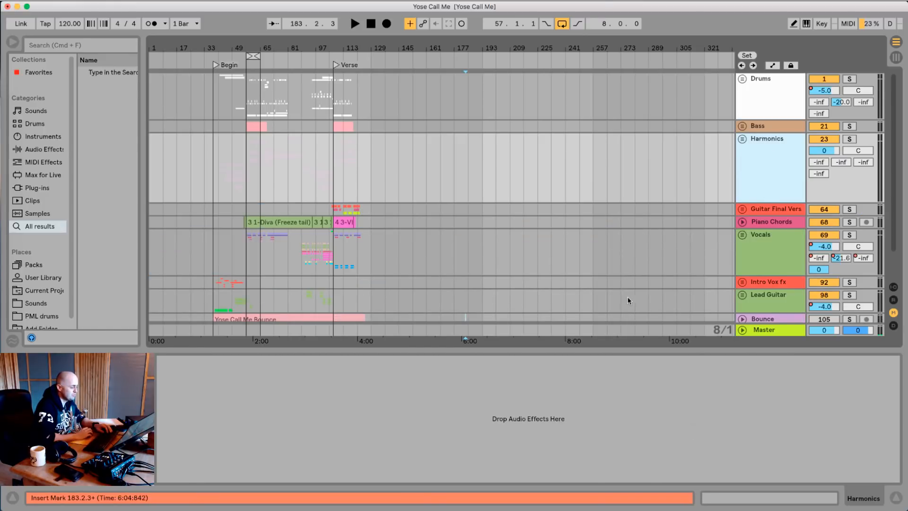
# Move the Piano Chords track into the Harmonics group
pyautogui.click(647, 251)
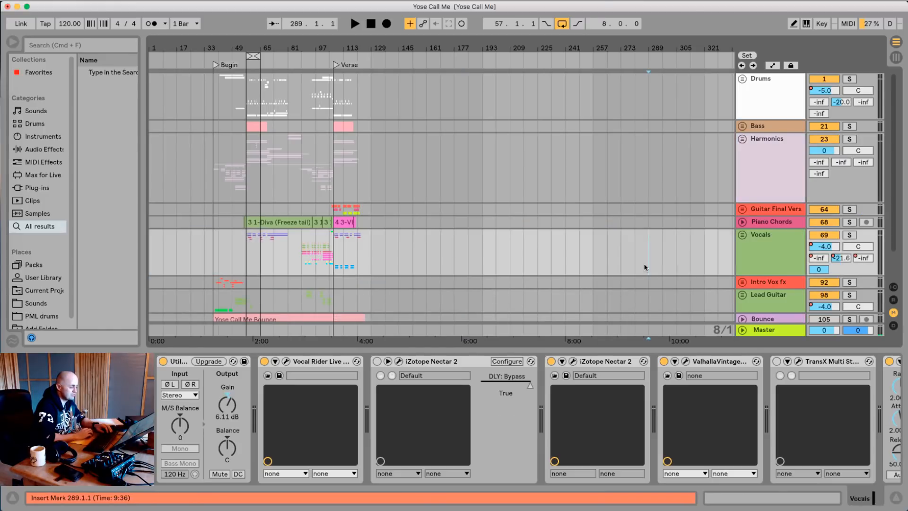
pyautogui.click(763, 222)
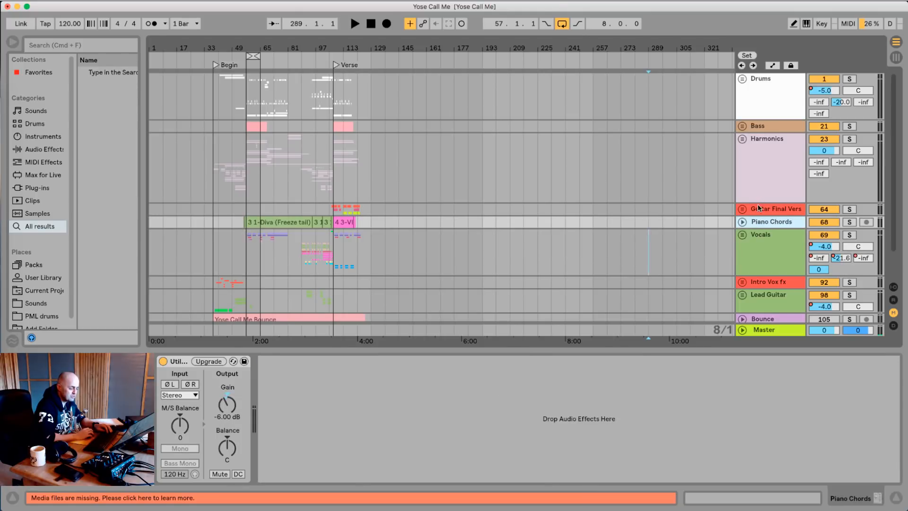
pyautogui.moveTo(766, 221); pyautogui.dragTo(767, 194)
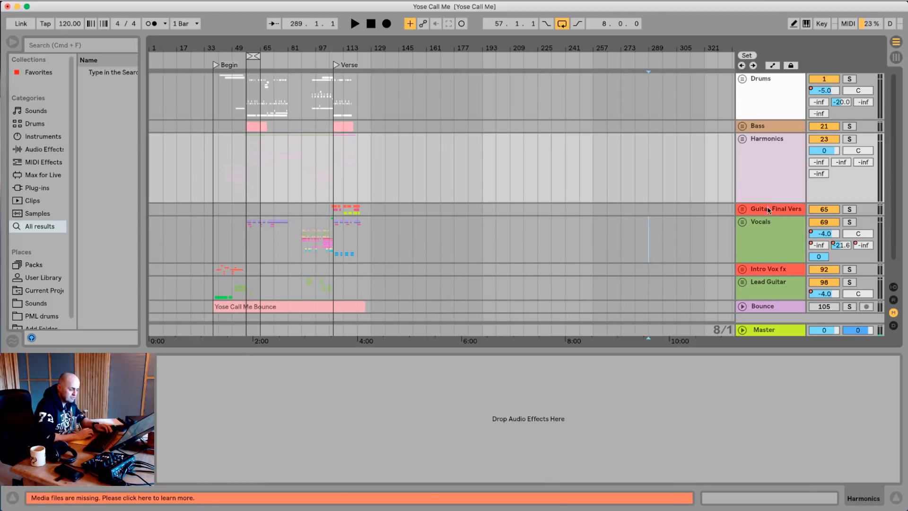
# Group the Guitar Final Vers and Lead Guitar tracks together
pyautogui.click(770, 209)
pyautogui.click(762, 281)
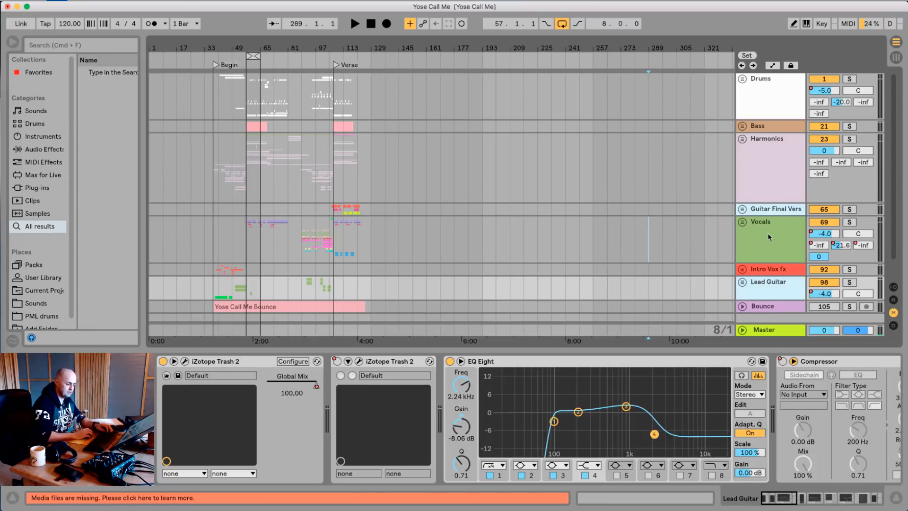
pyautogui.keyDown('super'); pyautogui.click(774, 210); pyautogui.keyUp('super')
pyautogui.press('super+g')
# Name the new group below Harmonics Guitars
pyautogui.click(775, 211)
pyautogui.press('super+r')
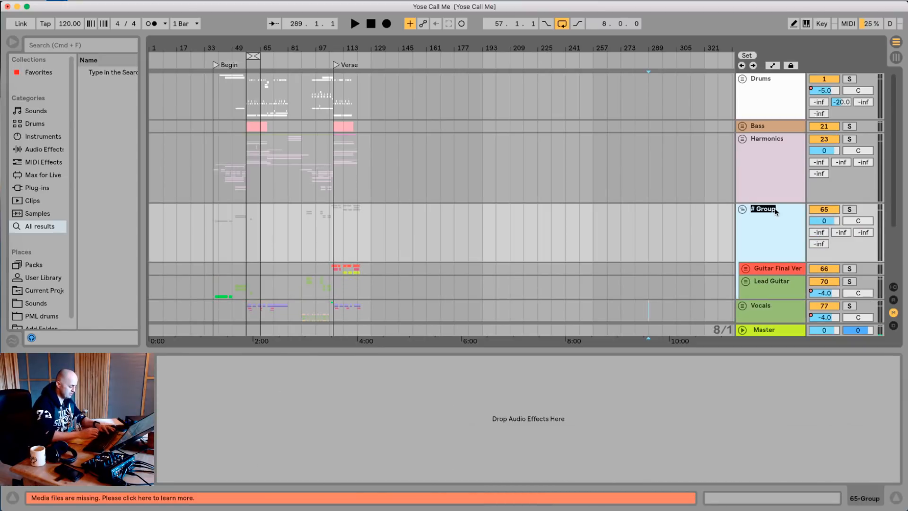
pyautogui.write('Guitar Grou')
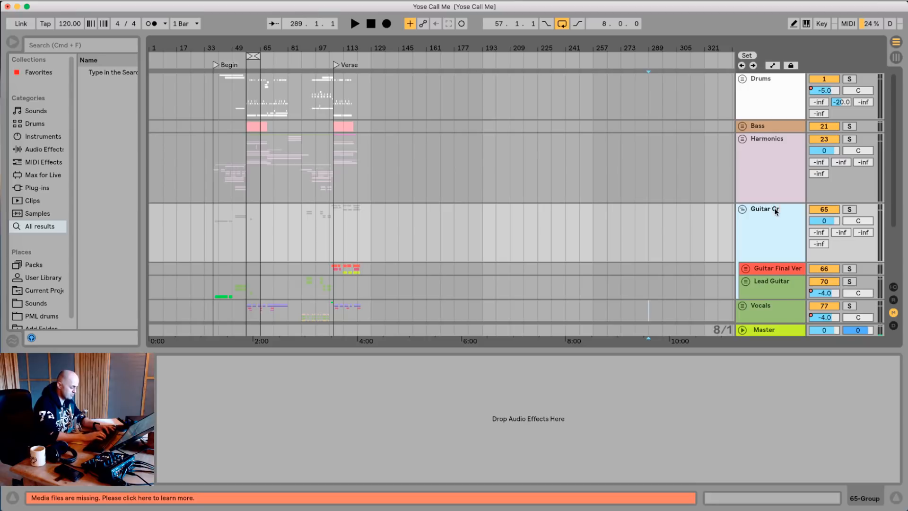
pyautogui.press('BackSpace')
pyautogui.press('BackSpace')
pyautogui.press('BackSpace')
pyautogui.press('BackSpace')
pyautogui.press('BackSpace')
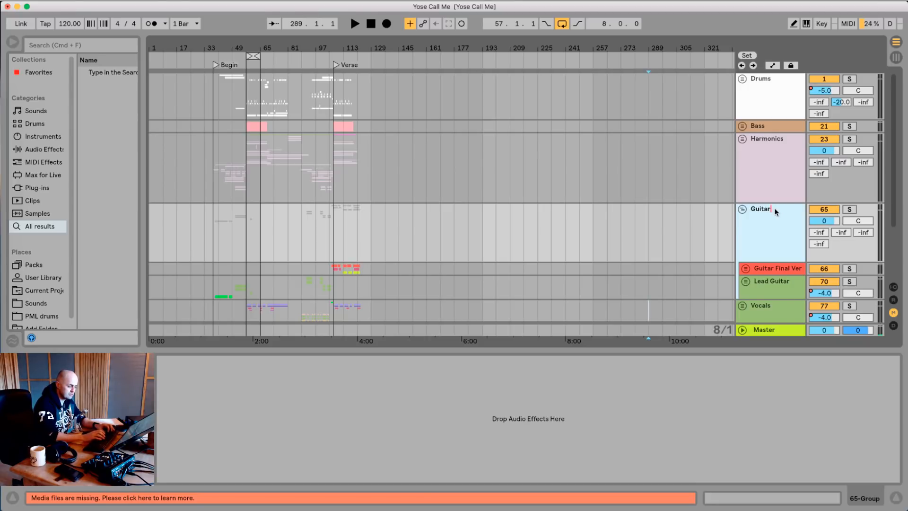
pyautogui.write('s')
pyautogui.press('Return')
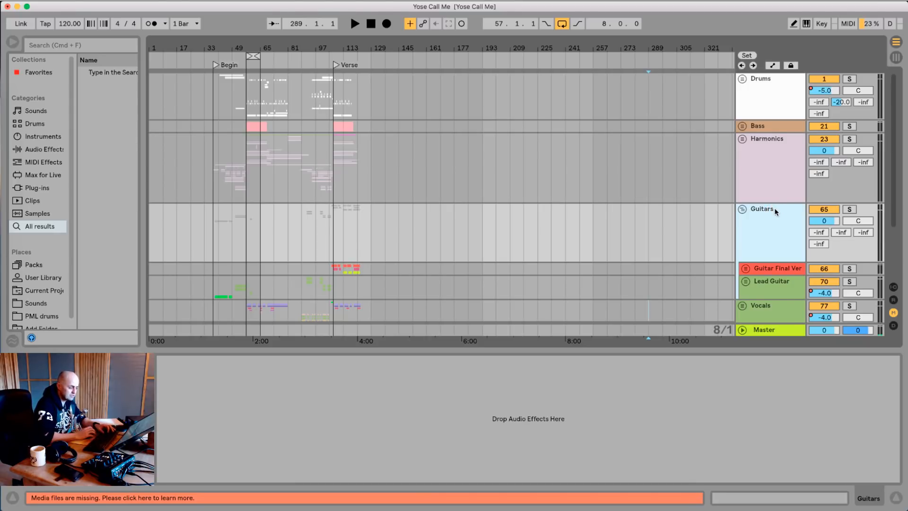
# Color the Guitars group pale olive green with its grouped tracks and clips matching, and fold the group
pyautogui.rightClick(780, 232)
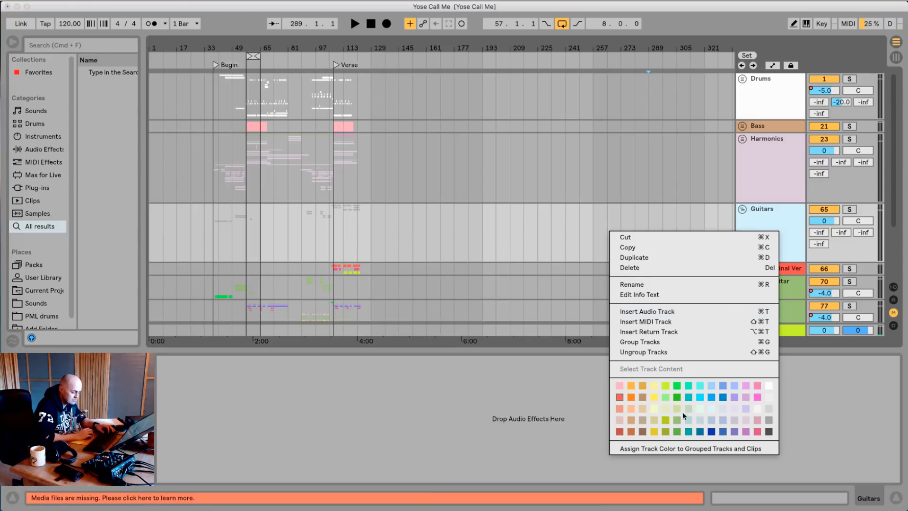
pyautogui.click(678, 408)
pyautogui.rightClick(752, 230)
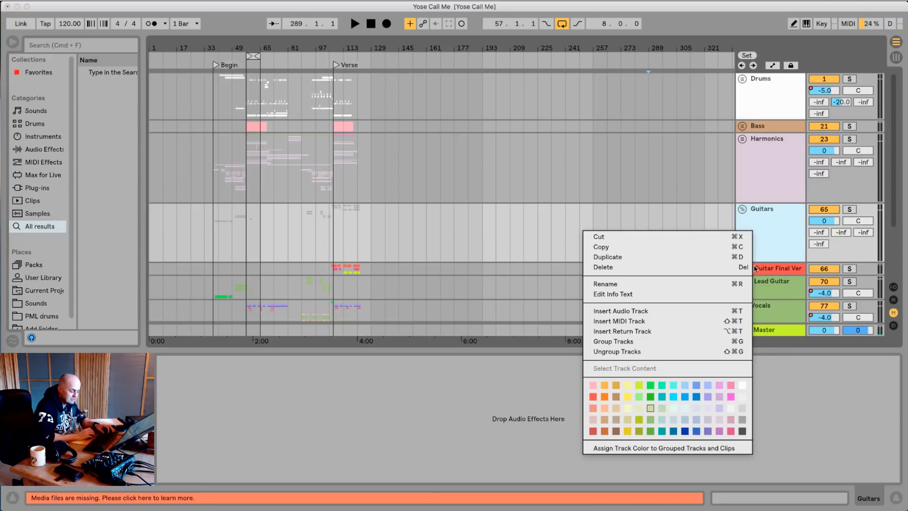
pyautogui.click(690, 448)
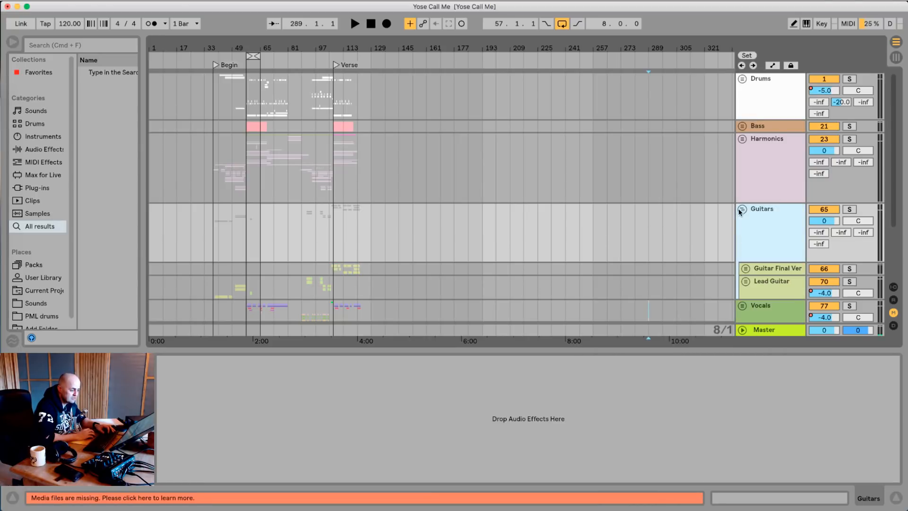
pyautogui.click(741, 209)
# Group the Vocals and Intro Vox fx tracks together and name the group Vocals
pyautogui.rightClick(774, 264)
pyautogui.click(786, 235)
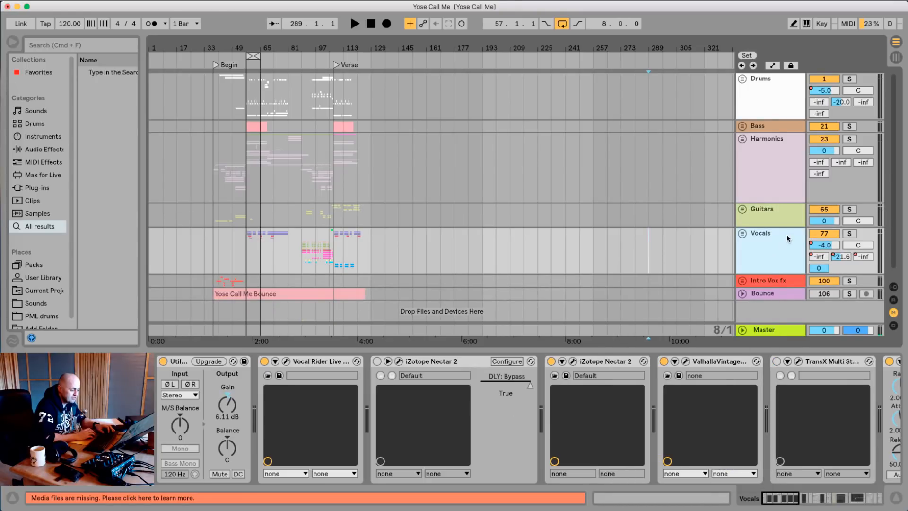
pyautogui.click(769, 281)
pyautogui.keyDown('shift'); pyautogui.click(771, 253); pyautogui.keyUp('shift')
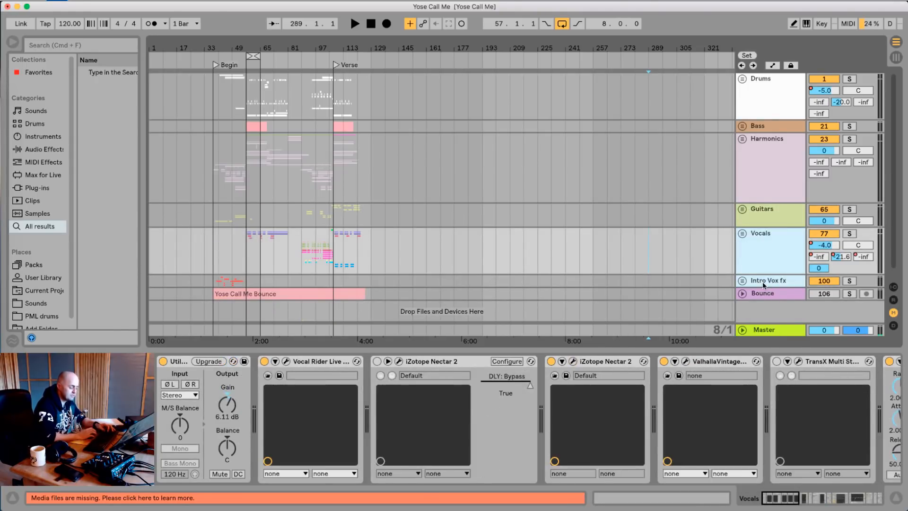
pyautogui.press('super+g')
pyautogui.press('super+r')
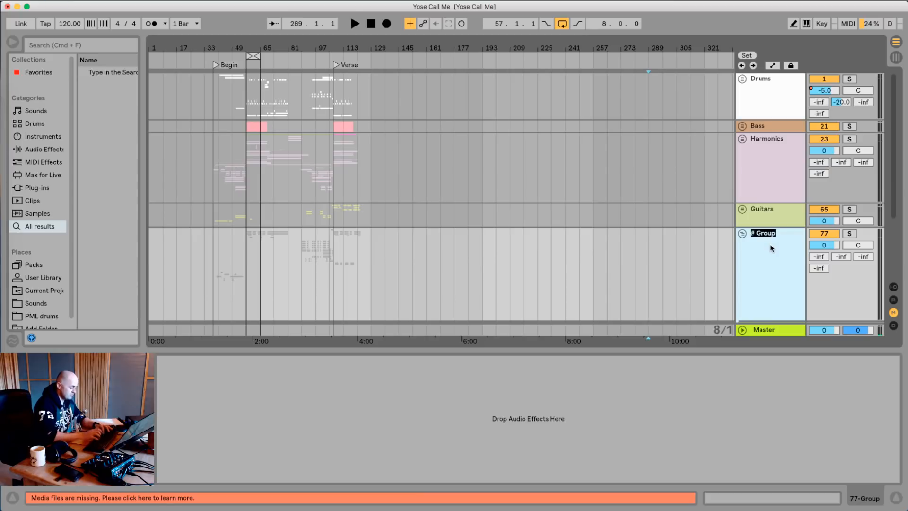
pyautogui.write('Vocals')
pyautogui.press('Return')
# Color the Vocals group pale yellow with its grouped tracks and clips matching, and fold the group
pyautogui.rightClick(771, 247)
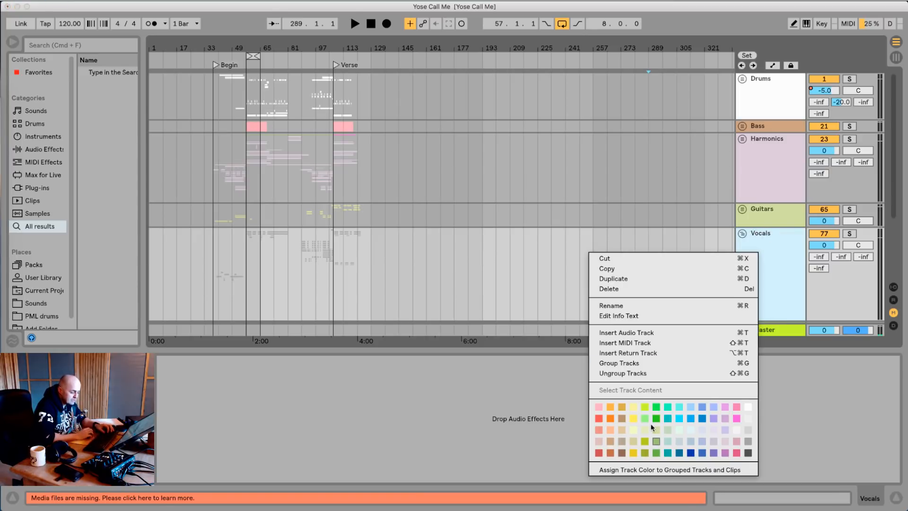
pyautogui.click(633, 429)
pyautogui.click(742, 233)
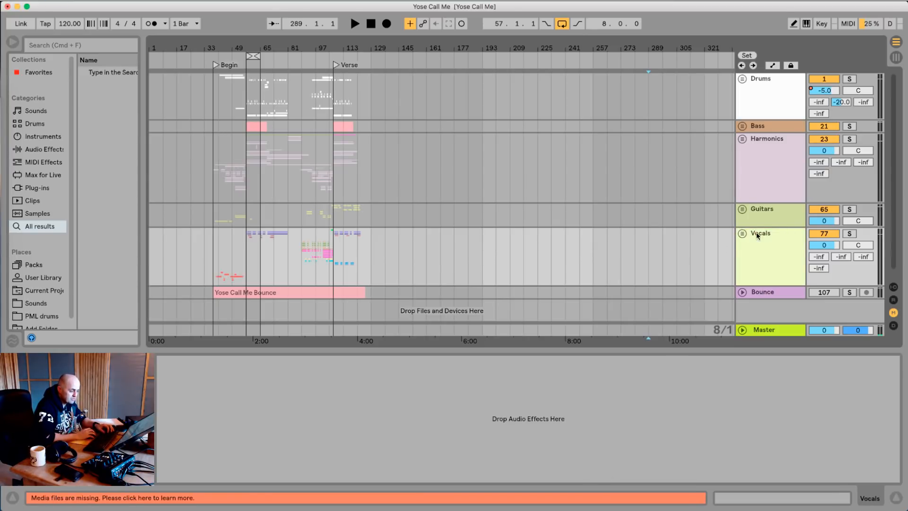
pyautogui.rightClick(764, 232)
pyautogui.click(695, 451)
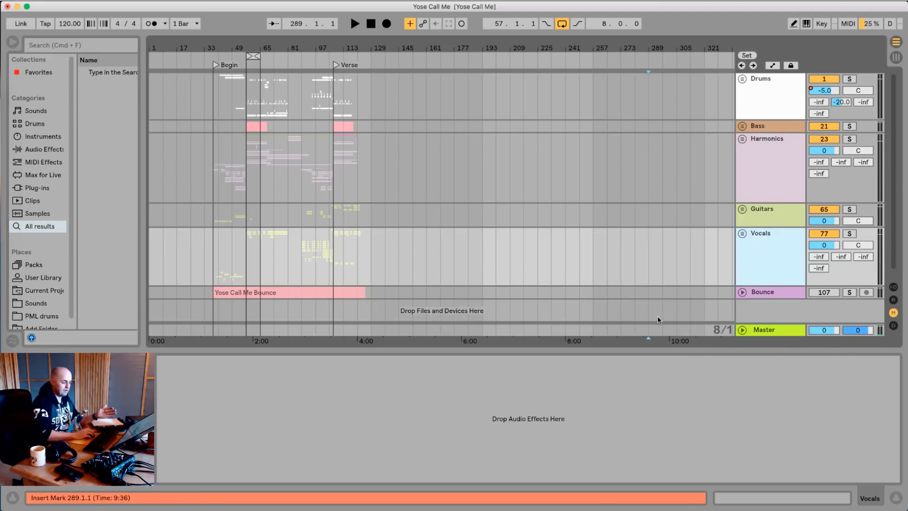
# Color the Master track and the A, B, C and D Return tracks dark gray, leaving the return tracks hidden
pyautogui.rightClick(761, 328)
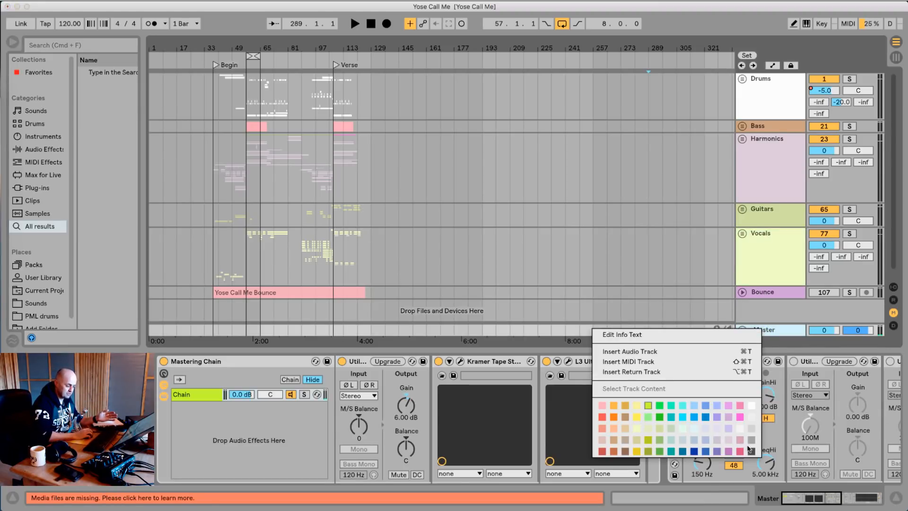
pyautogui.click(749, 449)
pyautogui.click(893, 300)
pyautogui.click(761, 282)
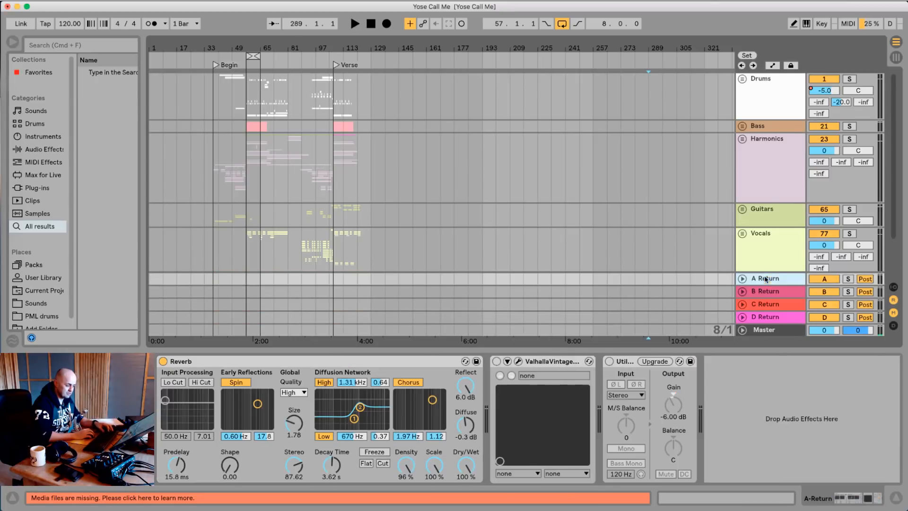
pyautogui.click(766, 291)
pyautogui.click(767, 304)
pyautogui.click(766, 317)
pyautogui.rightClick(764, 316)
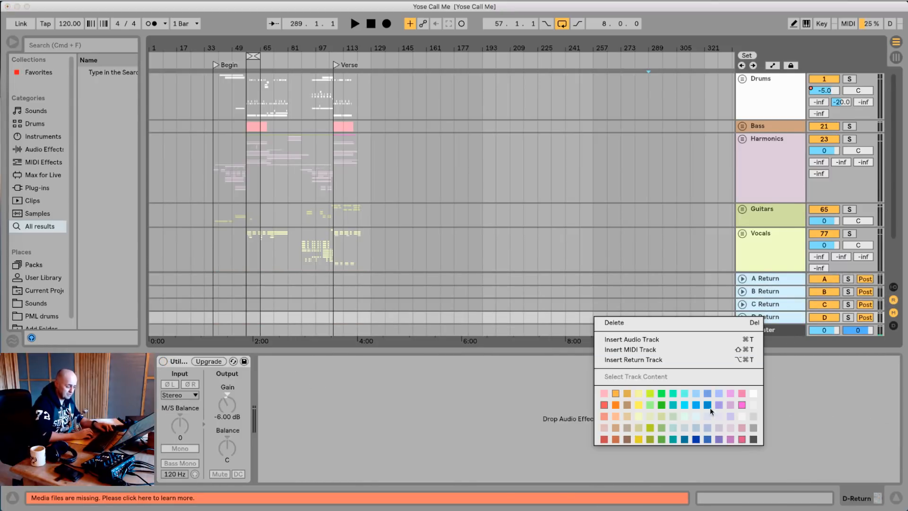
pyautogui.click(752, 439)
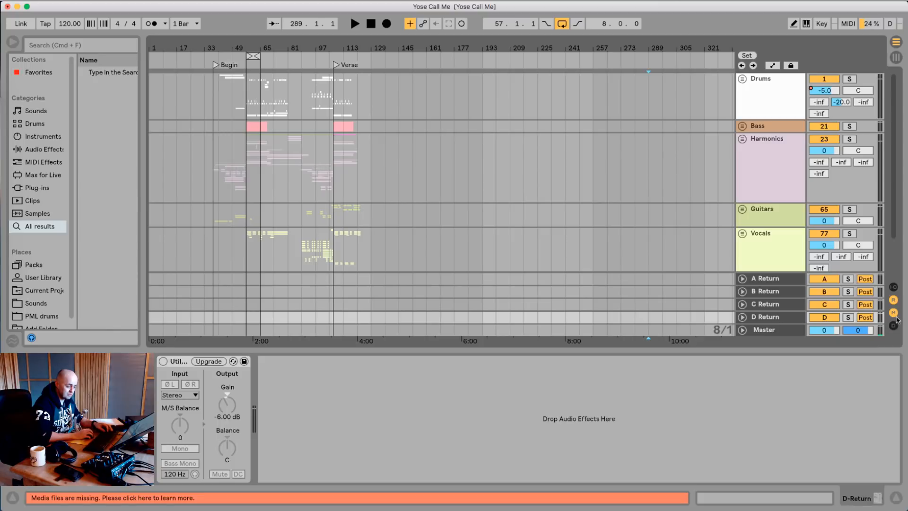
pyautogui.click(894, 300)
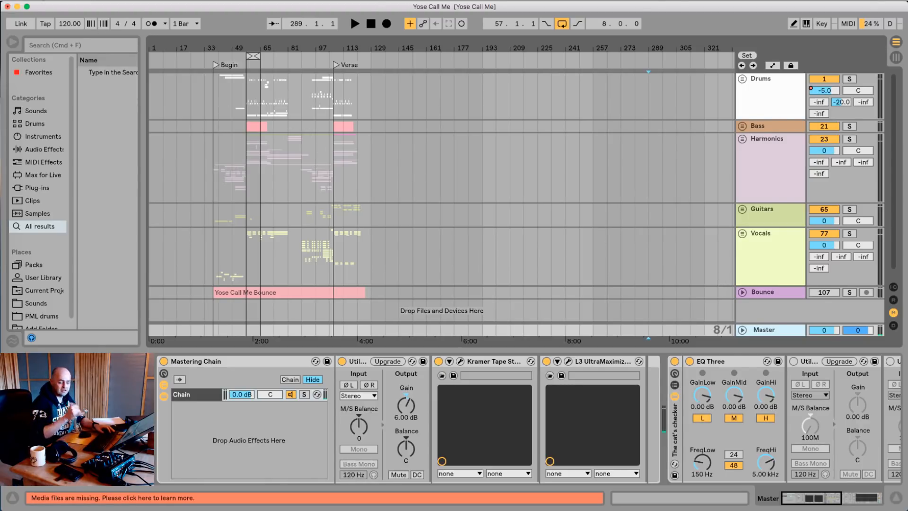
# Save the Live Set under the new name Yose Call MeCatMix in the Yose Call Me Project folder
pyautogui.click(37, 1)
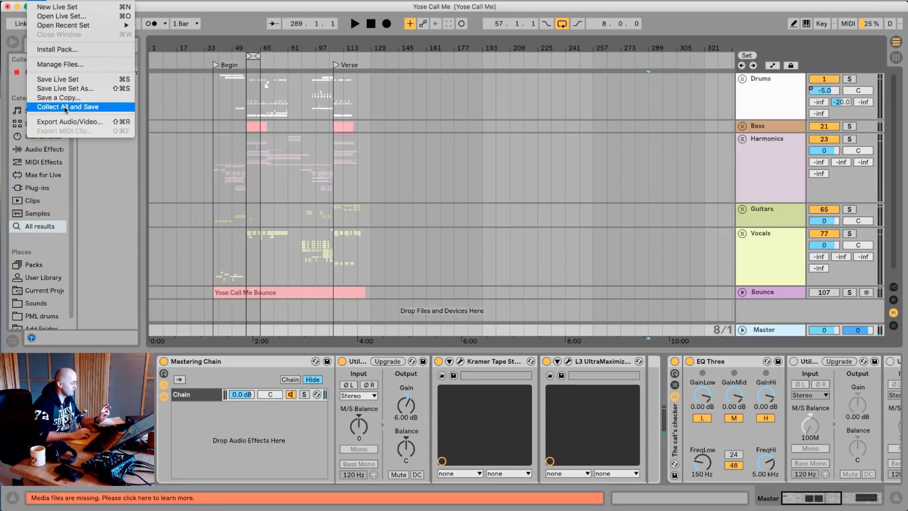
pyautogui.click(67, 90)
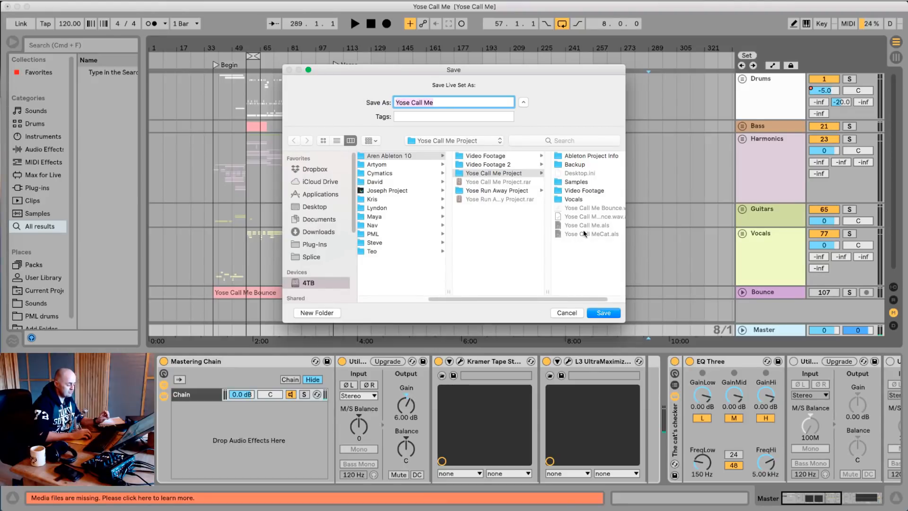
pyautogui.click(445, 103)
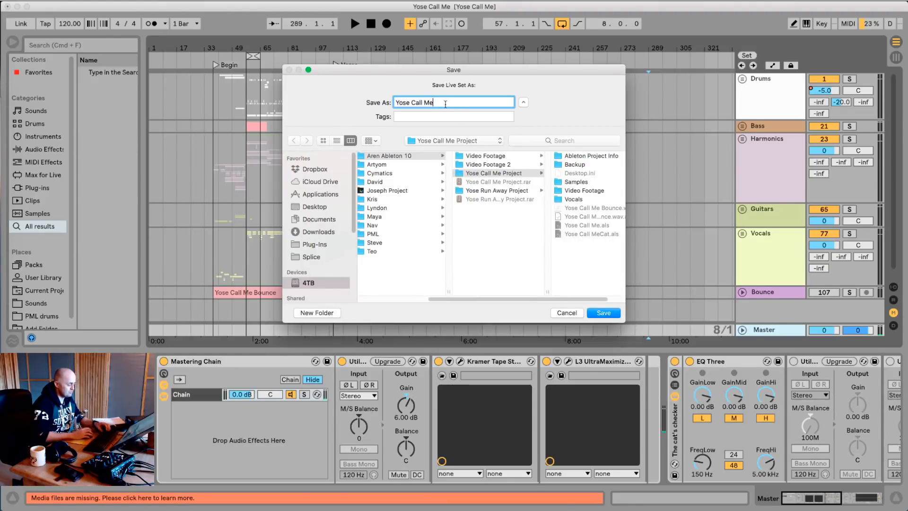
pyautogui.write('Ca')
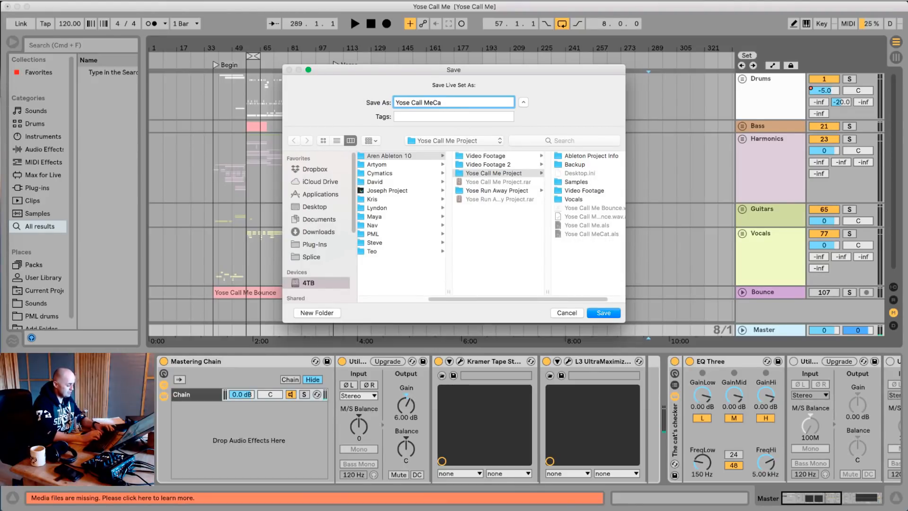
pyautogui.write('tMix')
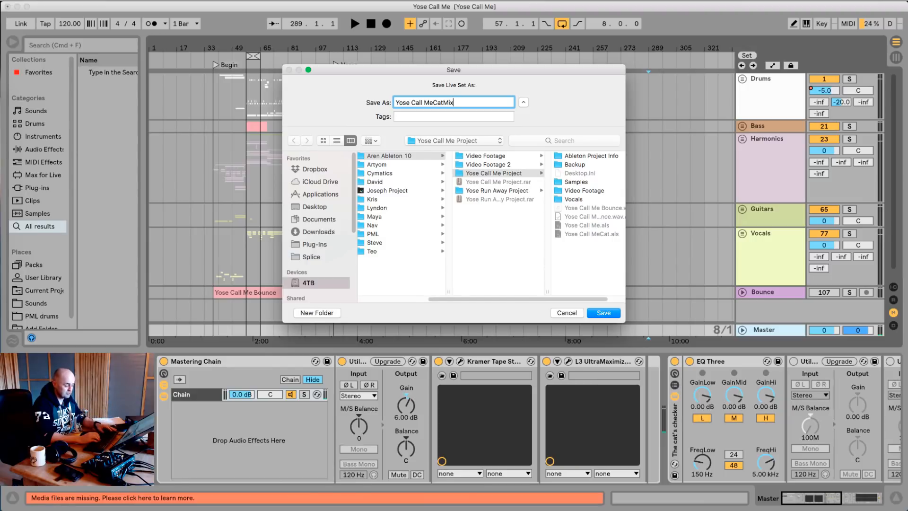
pyautogui.press('Return')
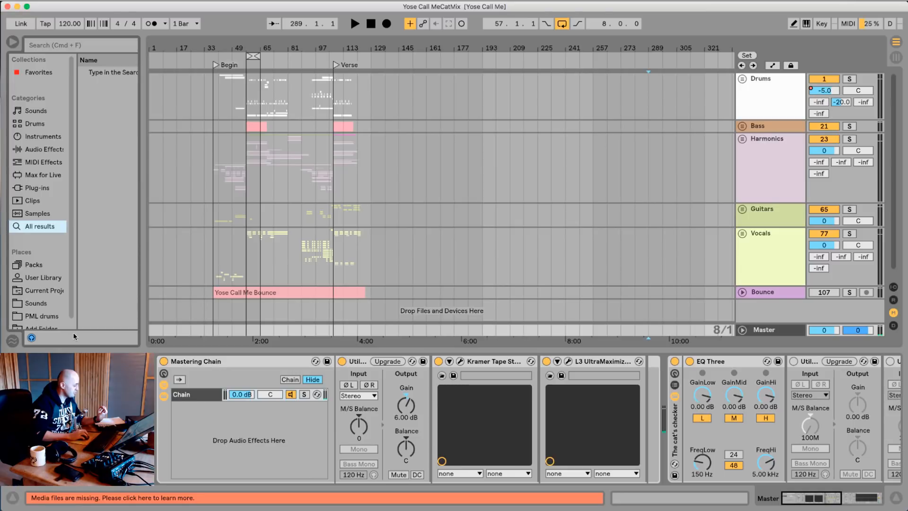
# Examine the current project's files in the browser, including the backup versions of the set in the Backup folder
pyautogui.scroll(-1, 69, 303)
pyautogui.click(44, 283)
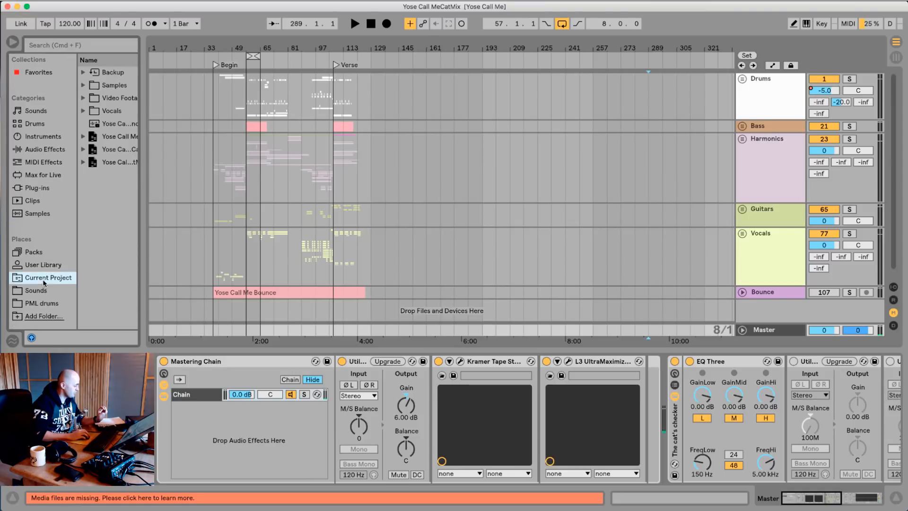
pyautogui.moveTo(143, 135); pyautogui.dragTo(230, 134)
pyautogui.click(83, 73)
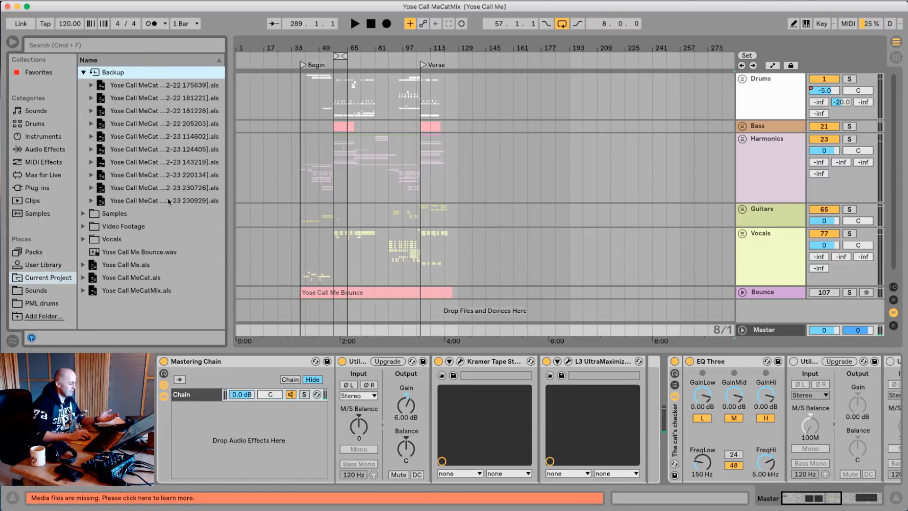
pyautogui.click(84, 72)
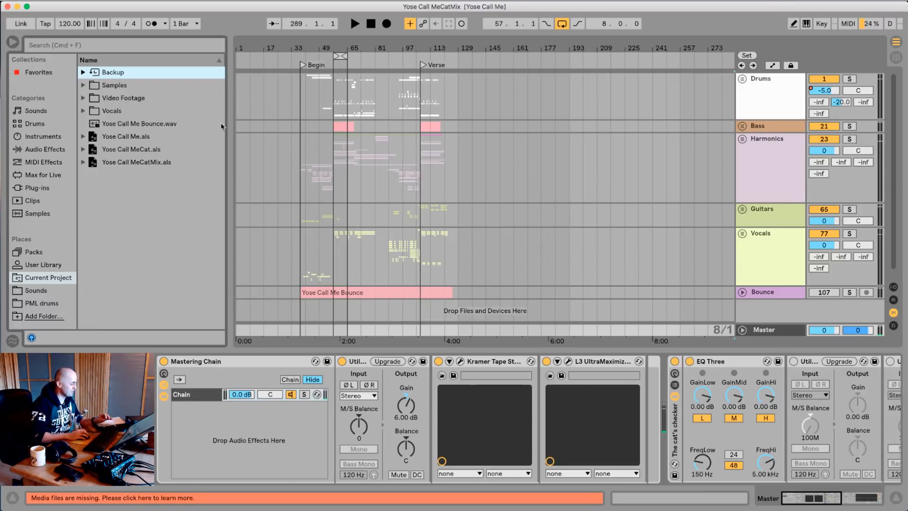
pyautogui.moveTo(228, 128); pyautogui.dragTo(141, 167)
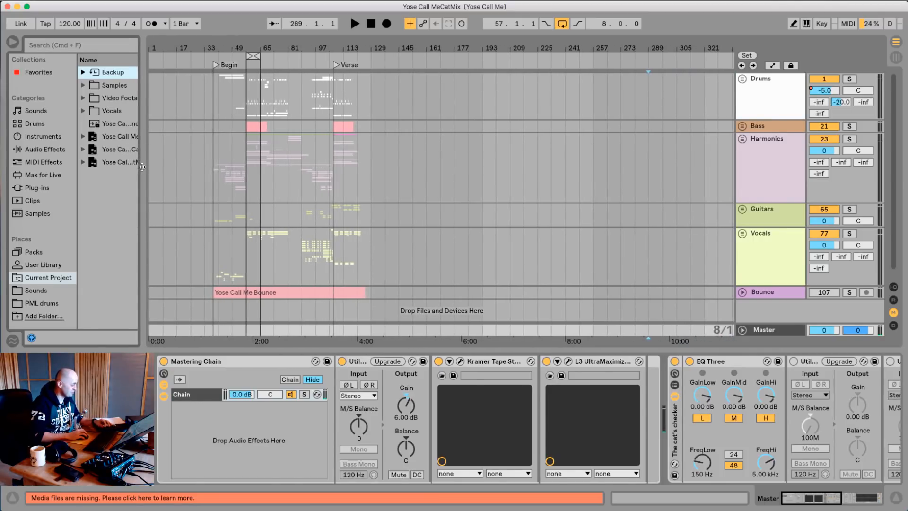